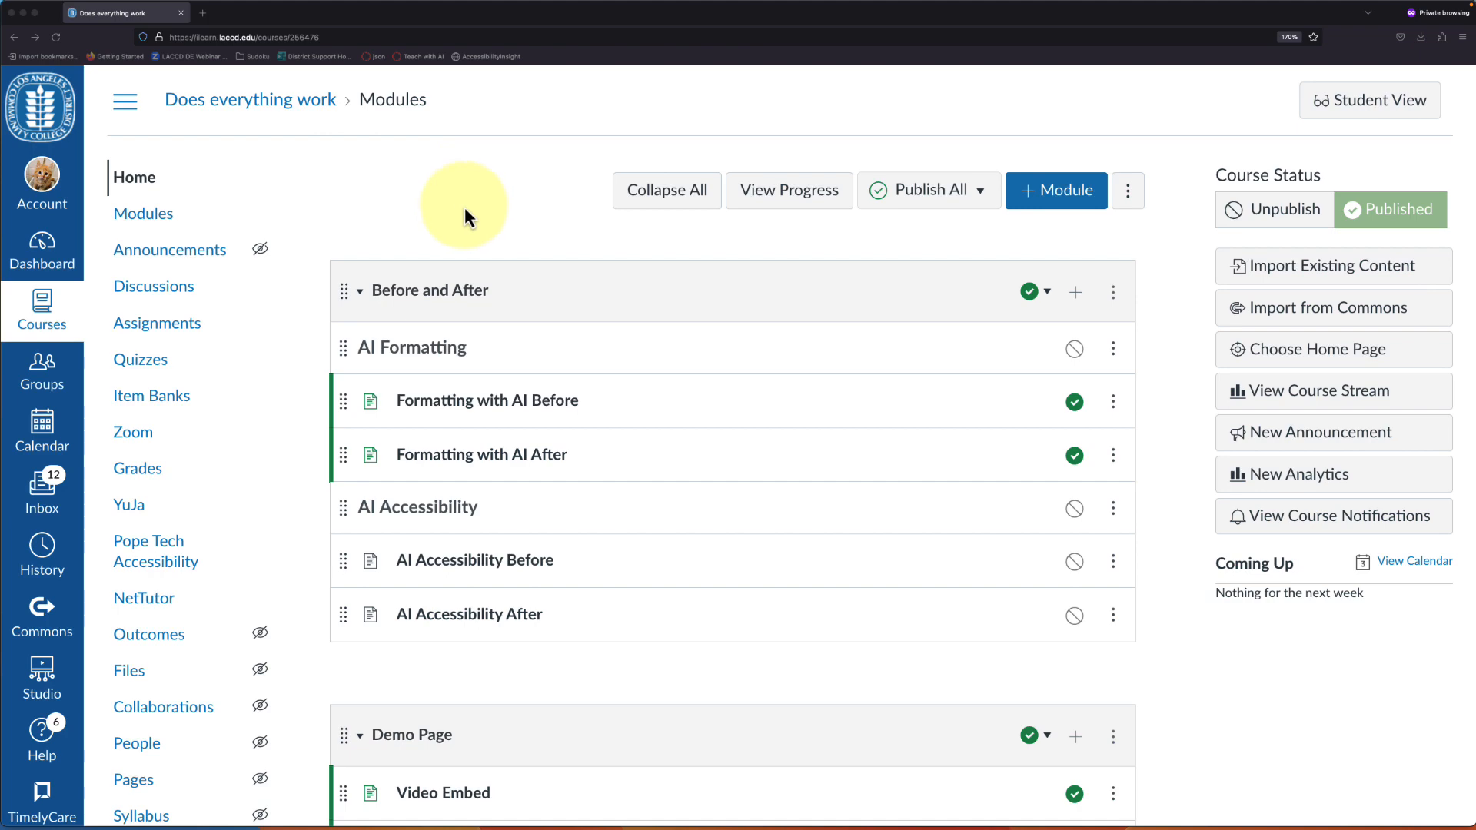
Step: Open the Chapter 2 - Multiple Choice quiz and review its settings, attempts, due date and availability dates
left_click(135, 361)
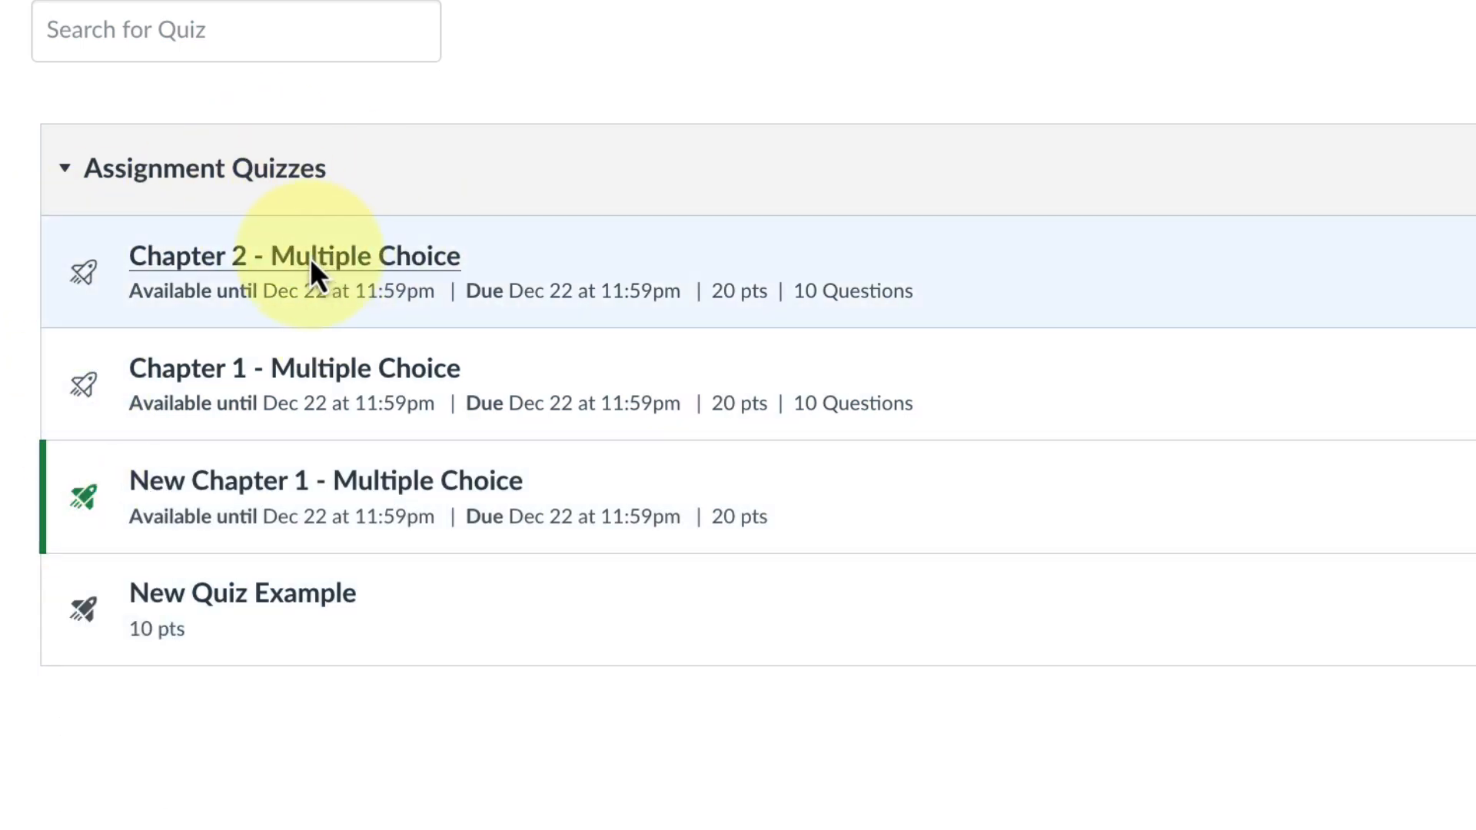
left_click(311, 257)
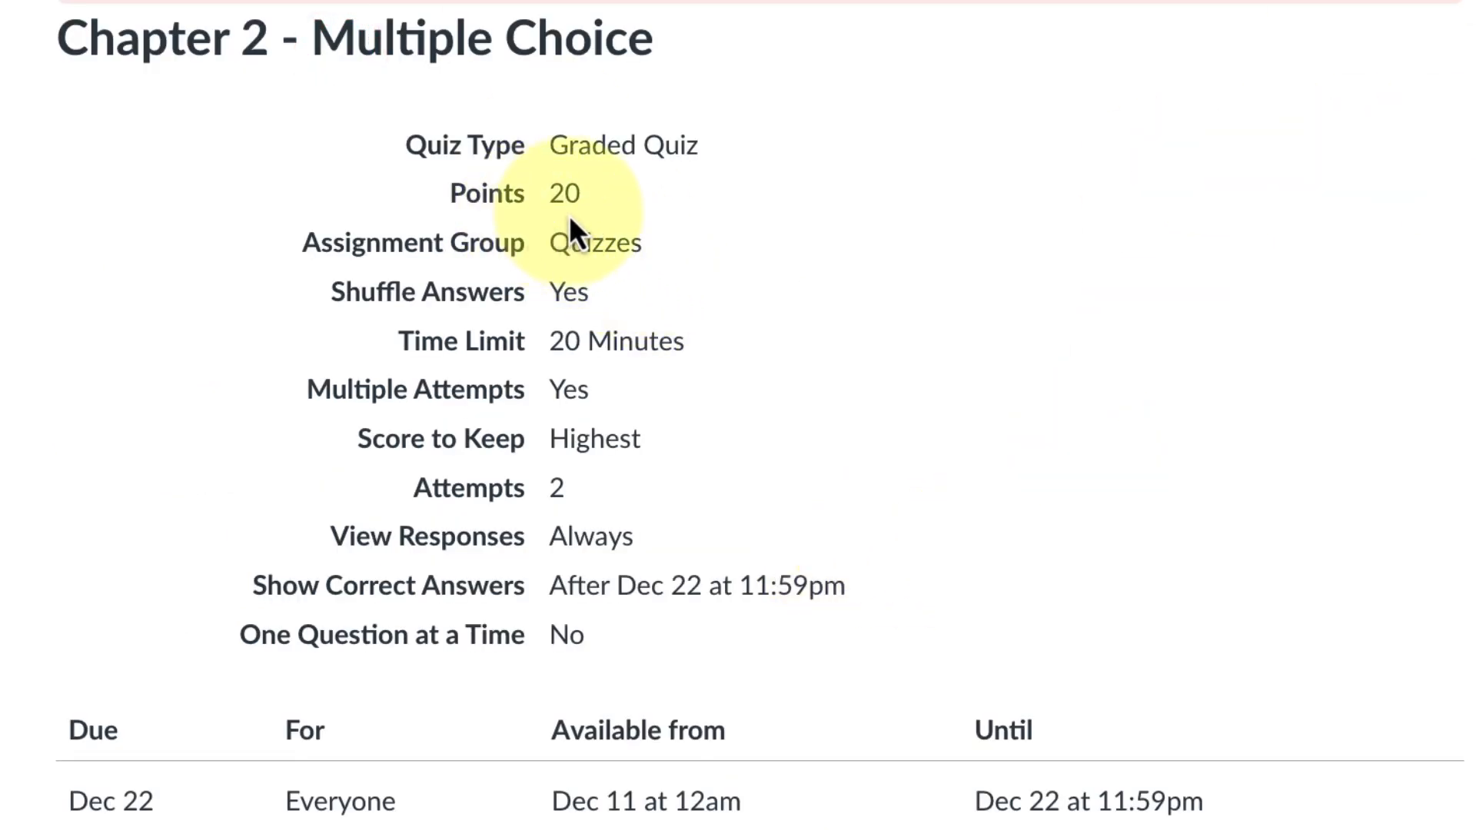
scroll(963, 215, "down", 1)
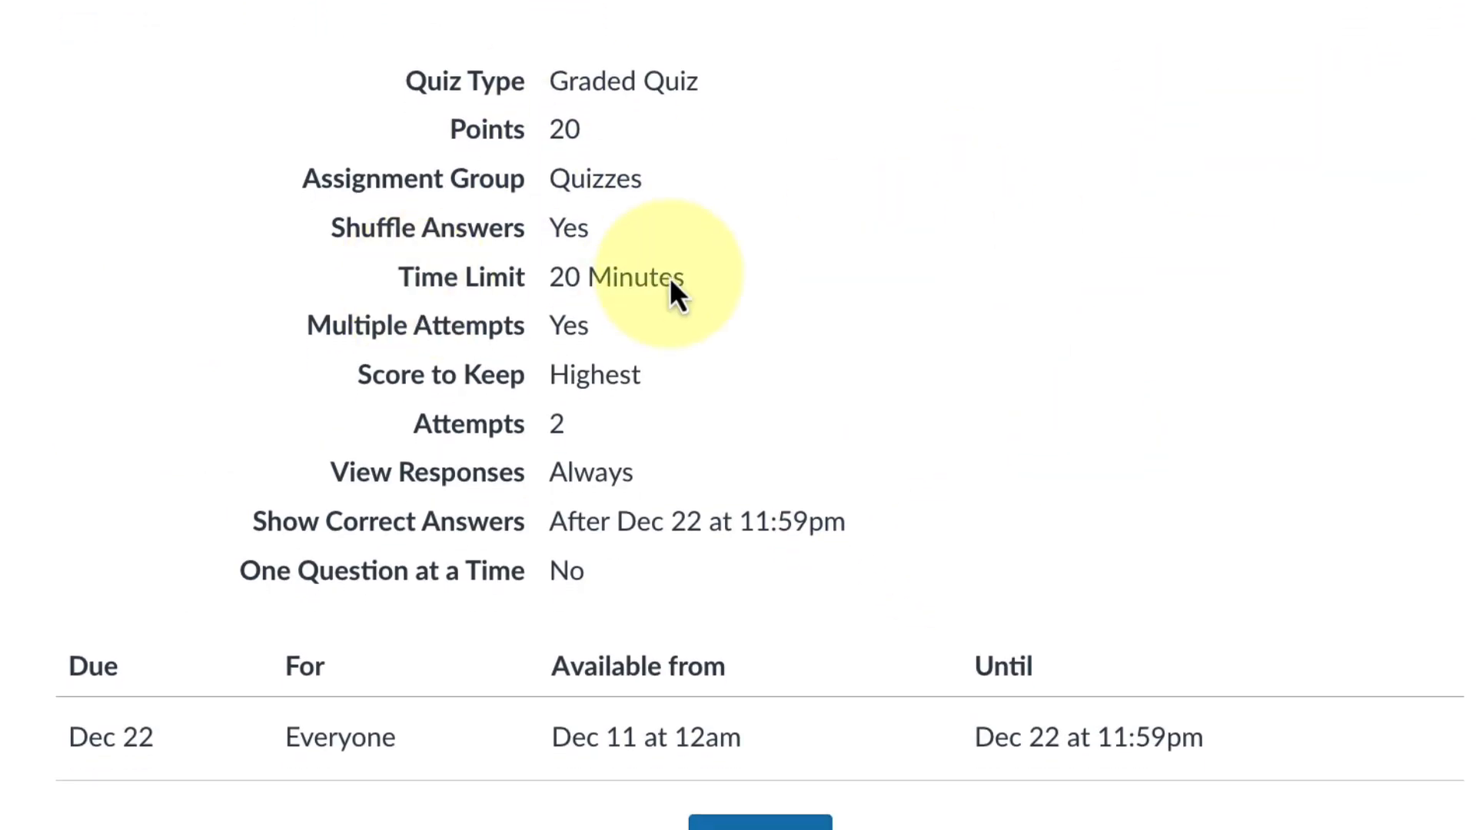
scroll(670, 277, "down", 1)
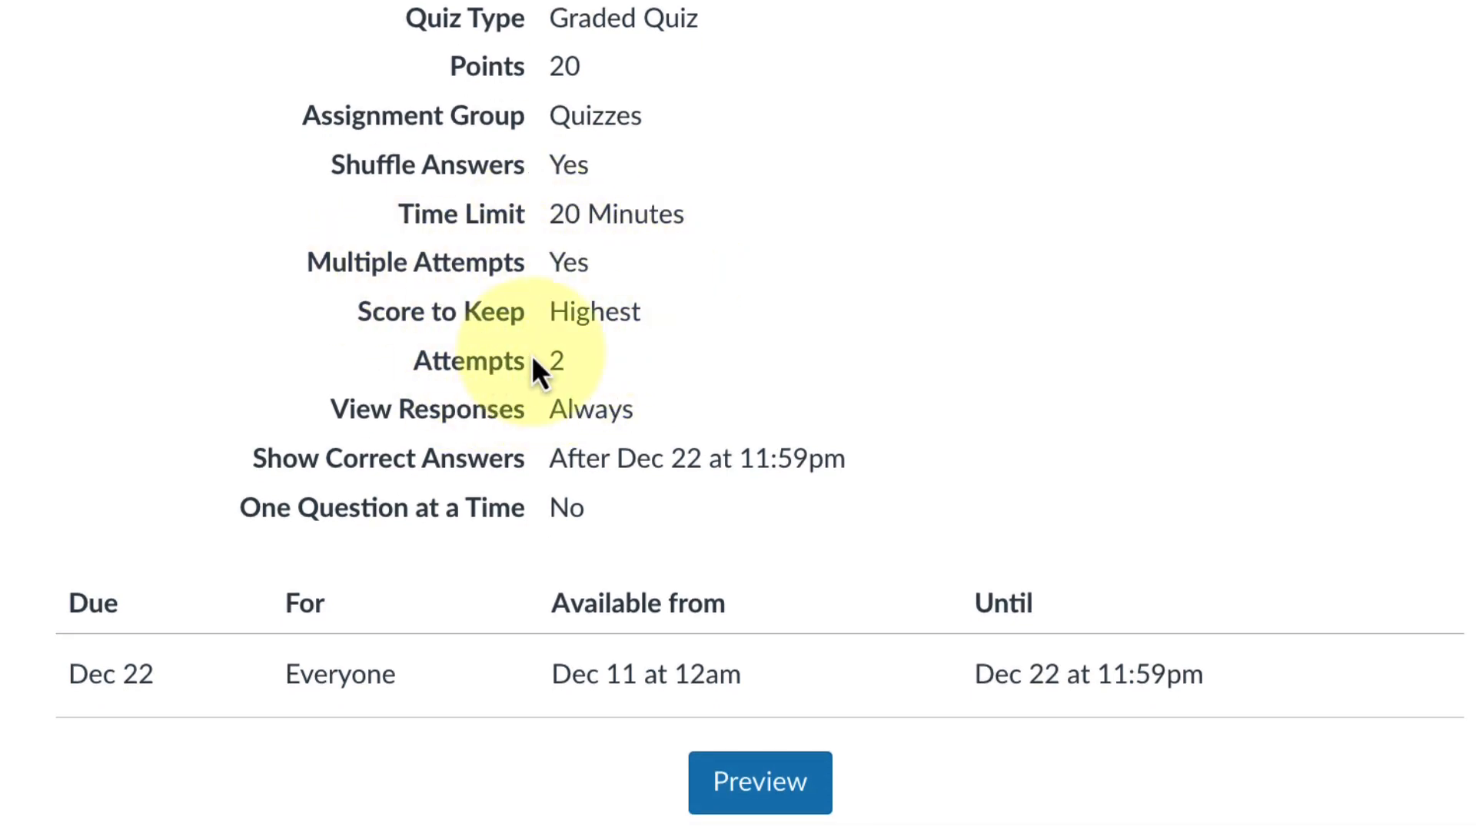
scroll(655, 361, "down", 1)
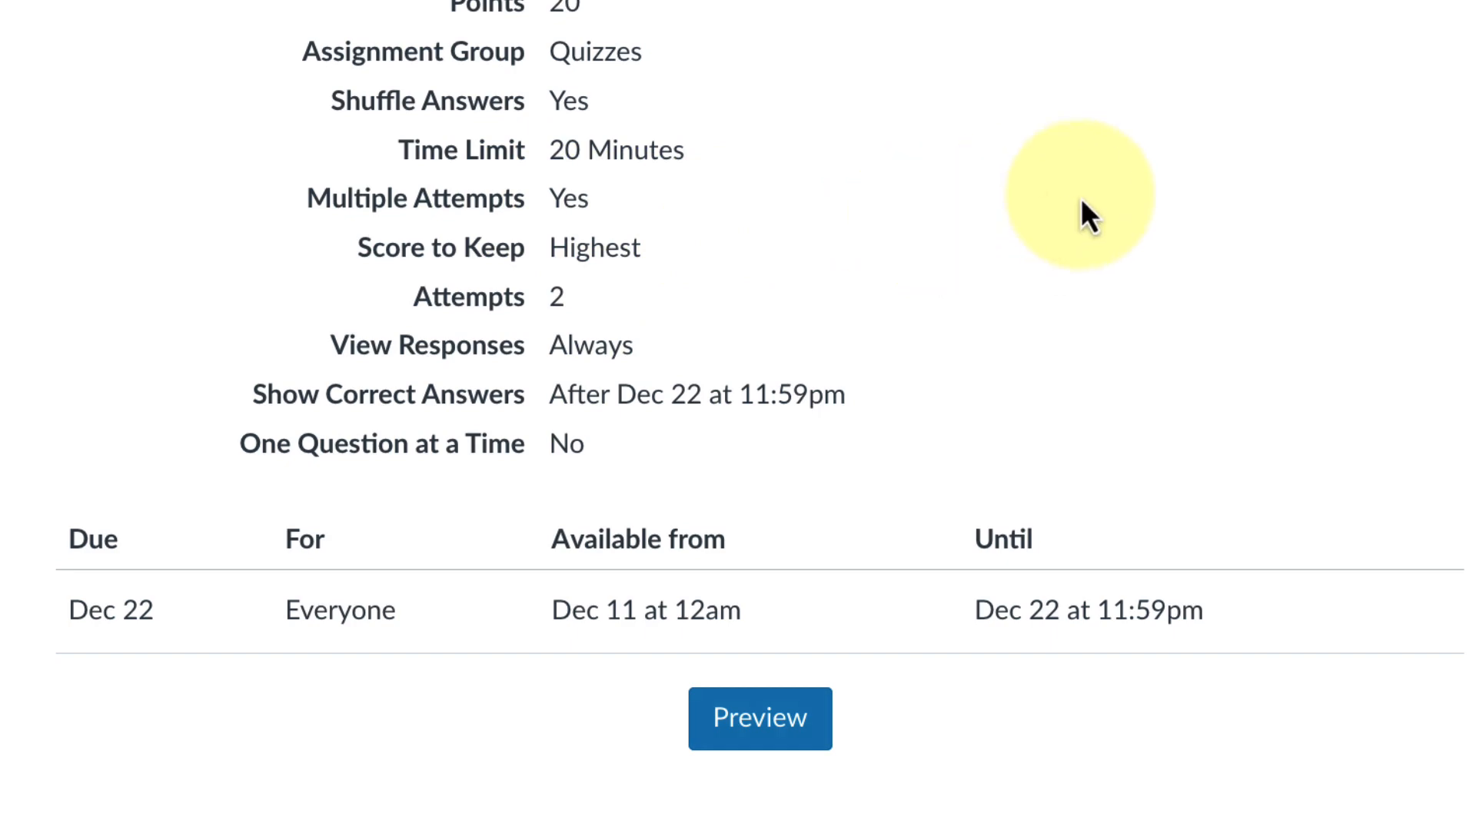
mouse_move(152, 647)
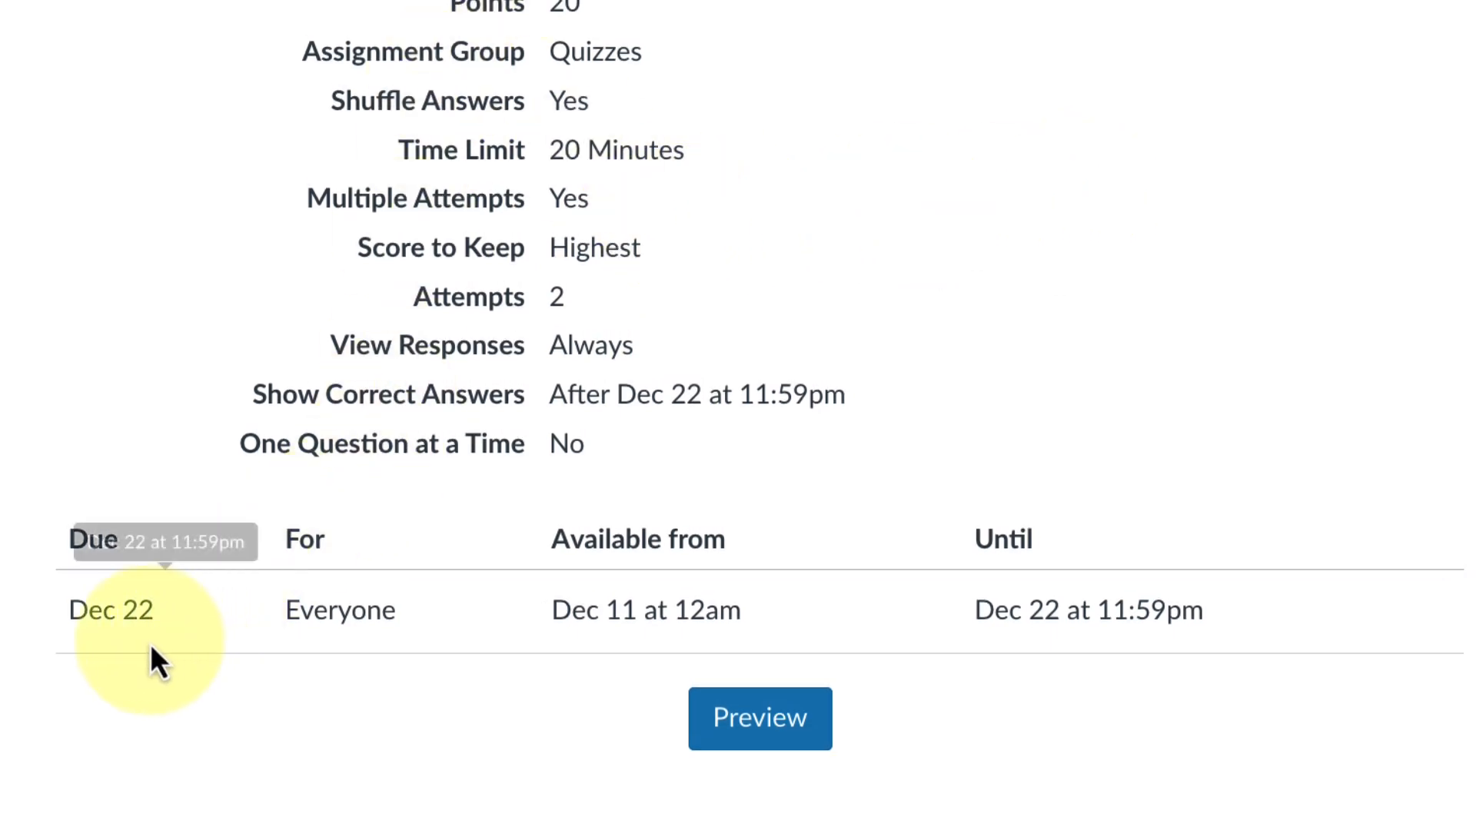
scroll(884, 627, "up", 3)
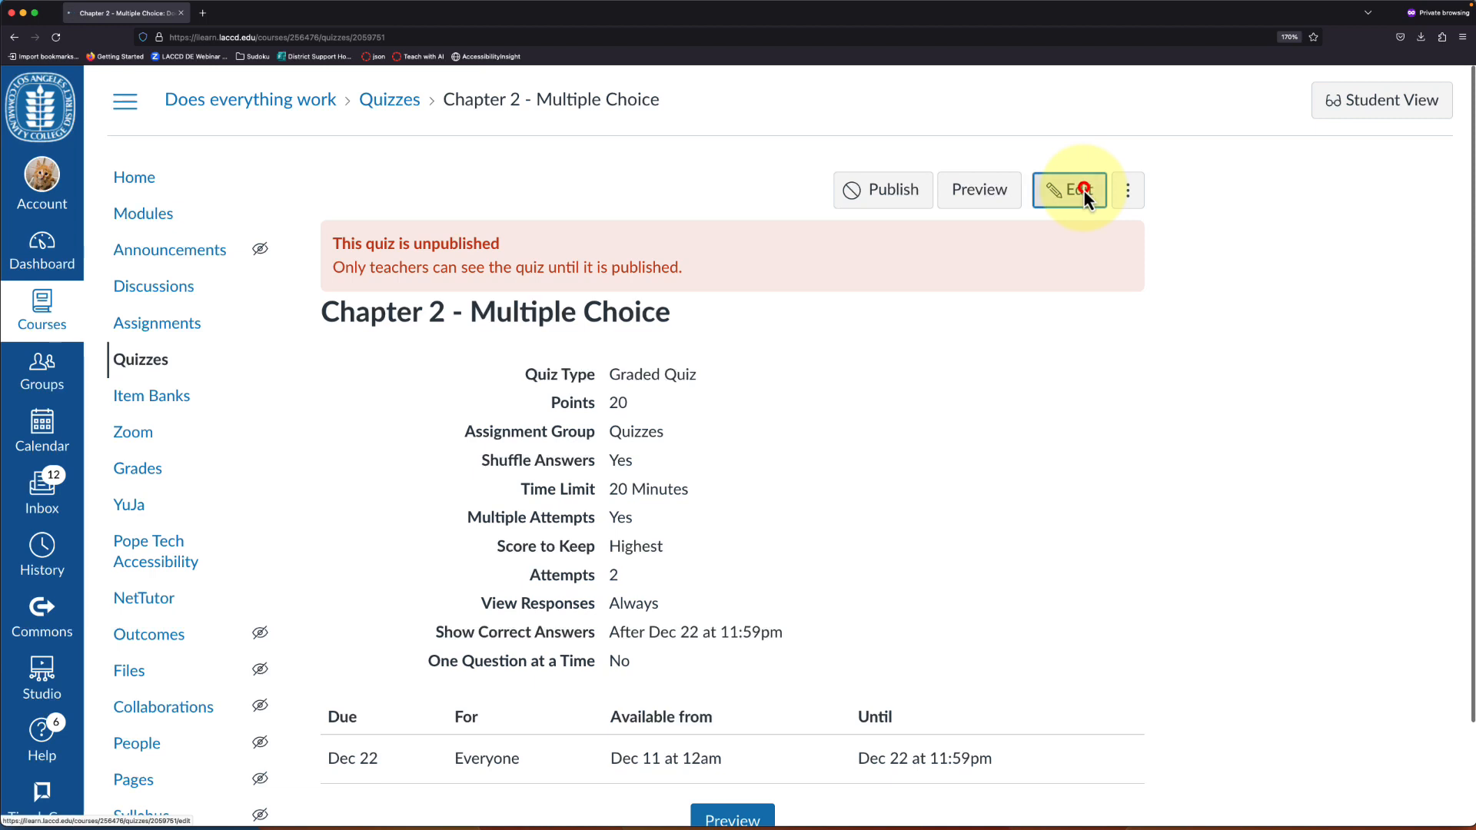
Step: Open the Chapter 2 - Multiple Choice quiz for editing and examine its question group, details, attempt options and answer visibility options
left_click(1174, 189)
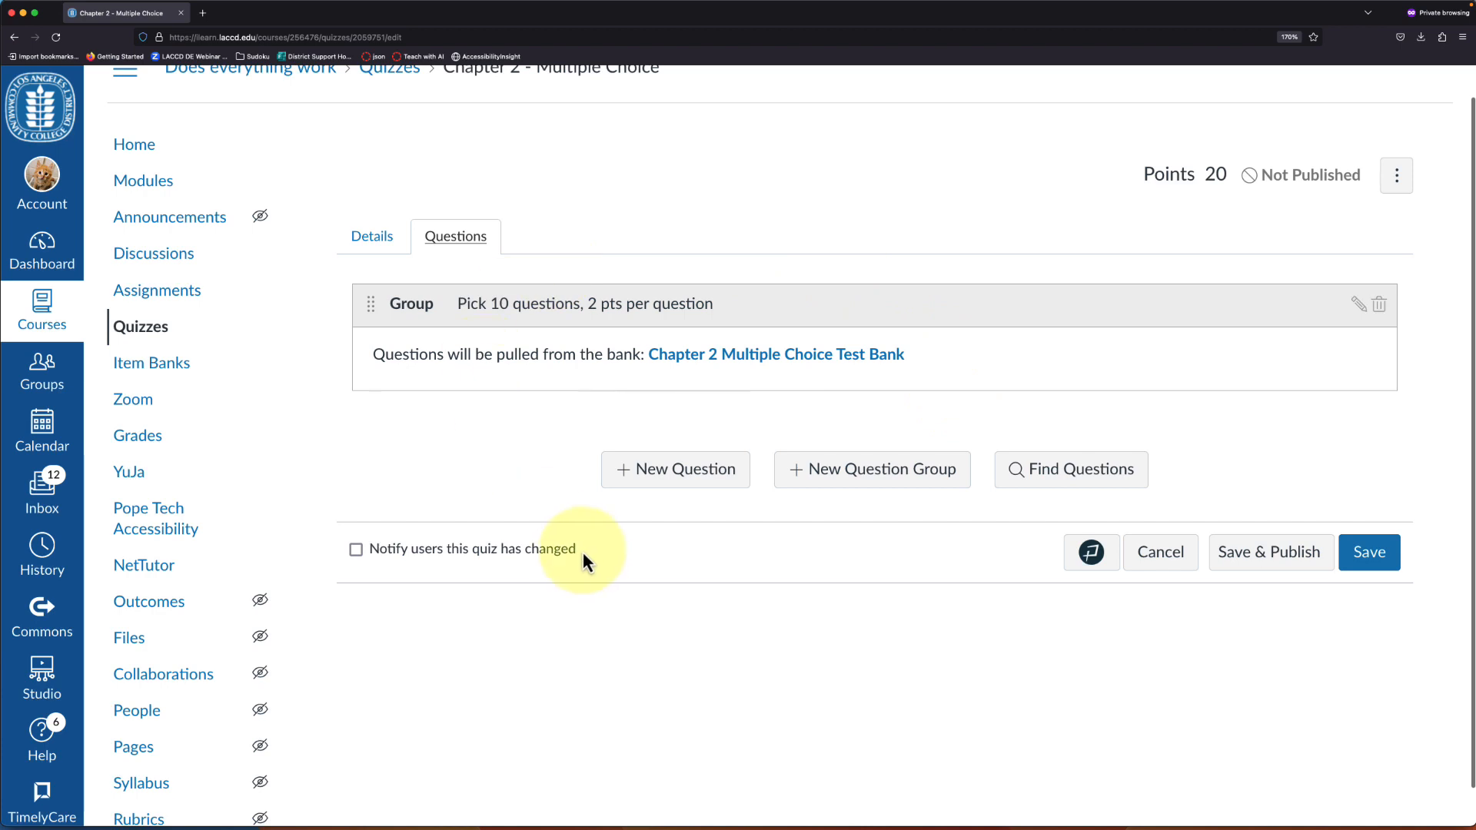
left_click(382, 240)
scroll(711, 262, "down", 3)
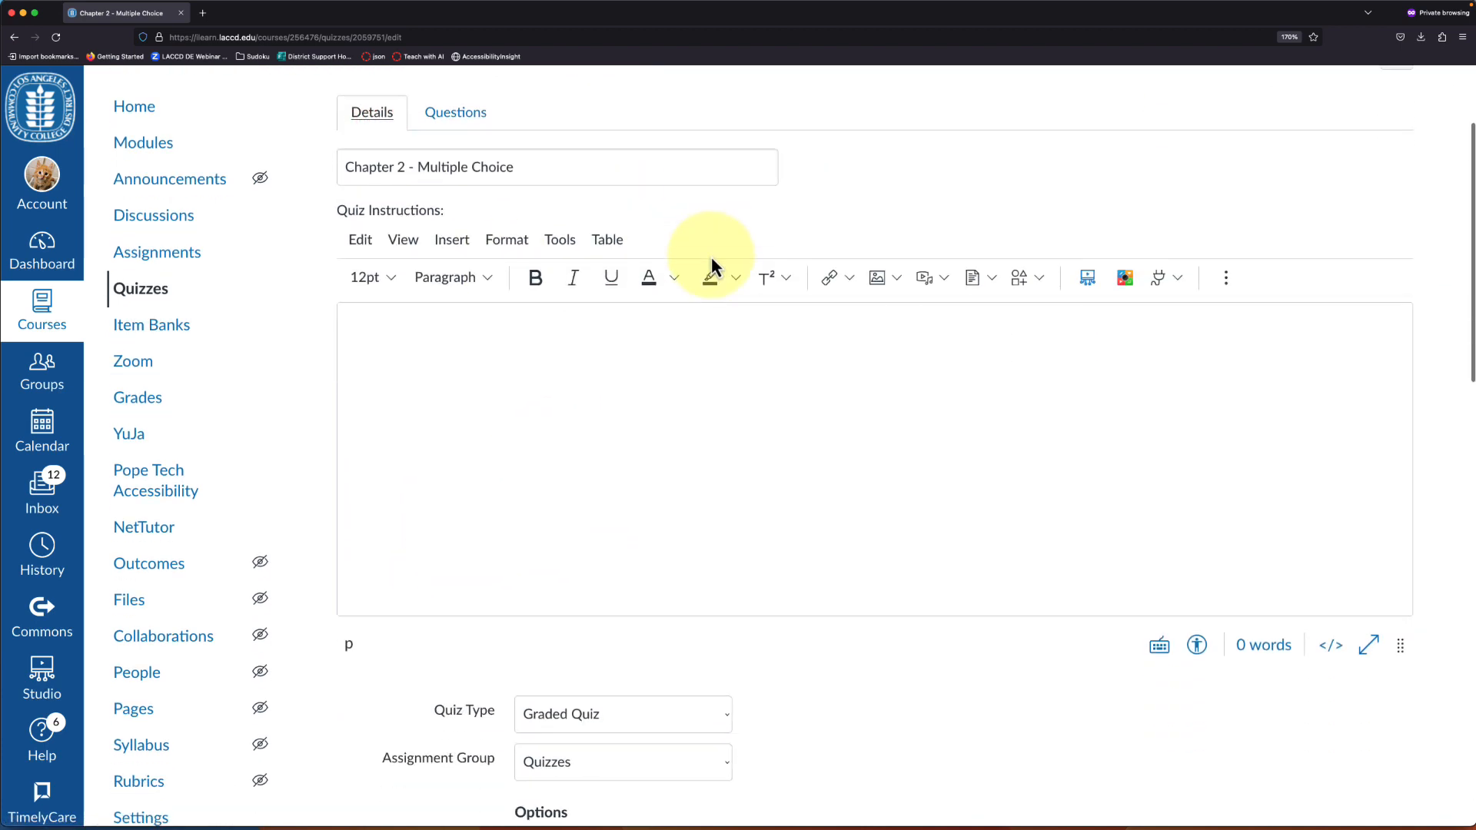
scroll(711, 262, "up", 4)
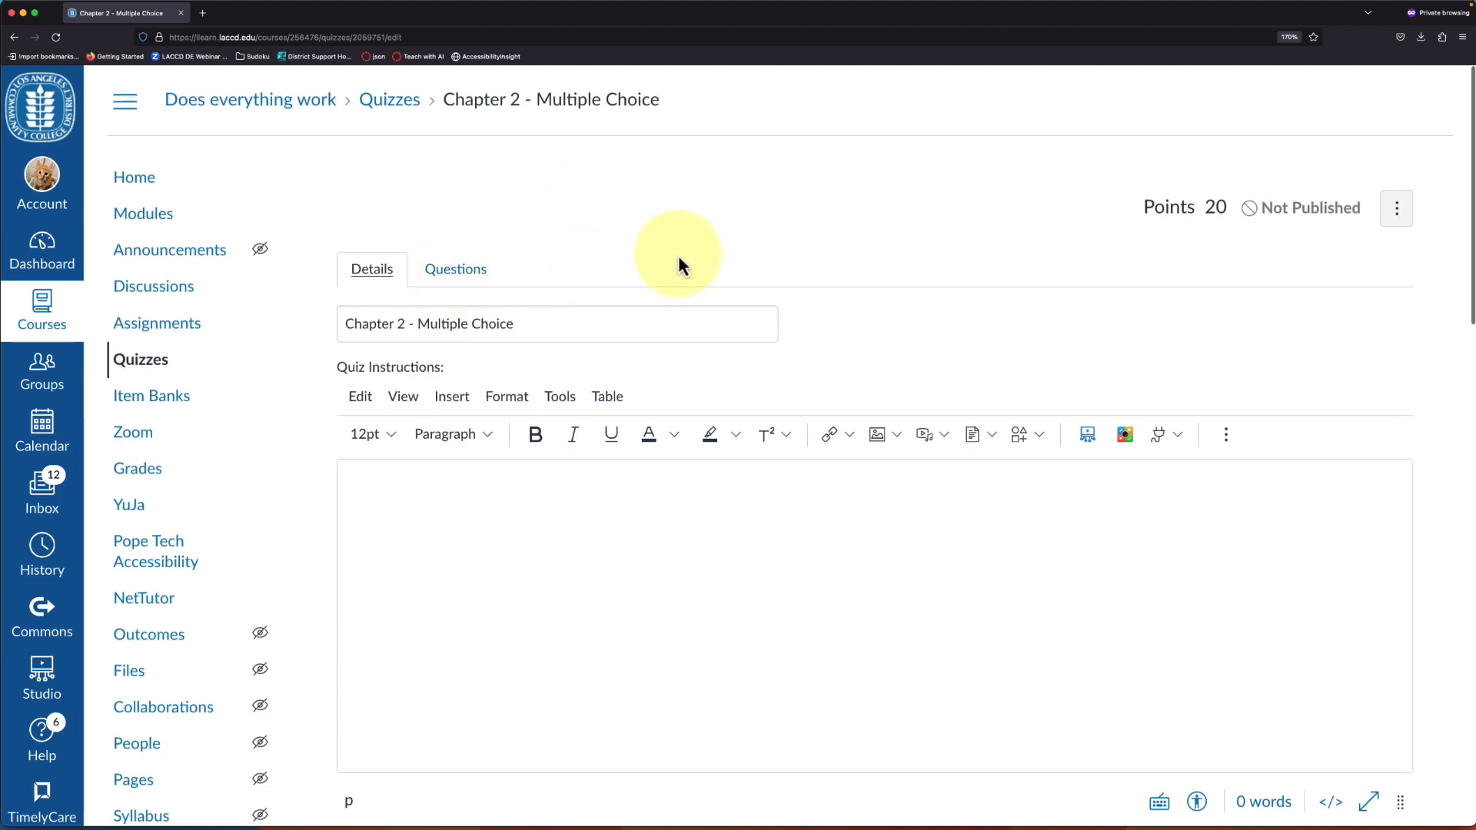
scroll(682, 255, "down", 4)
scroll(1241, 518, "down", 3)
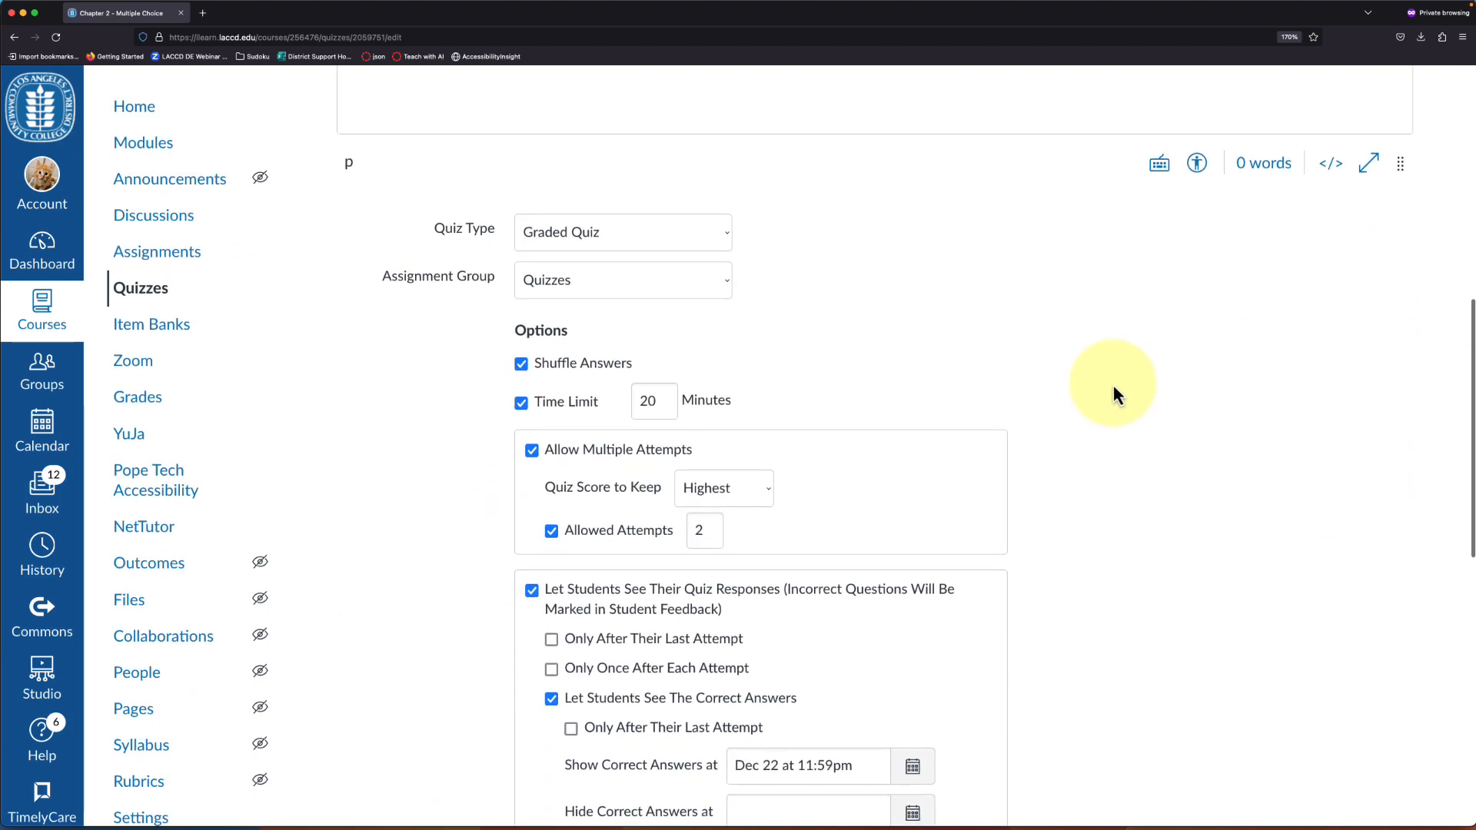
scroll(1269, 380, "down", 1)
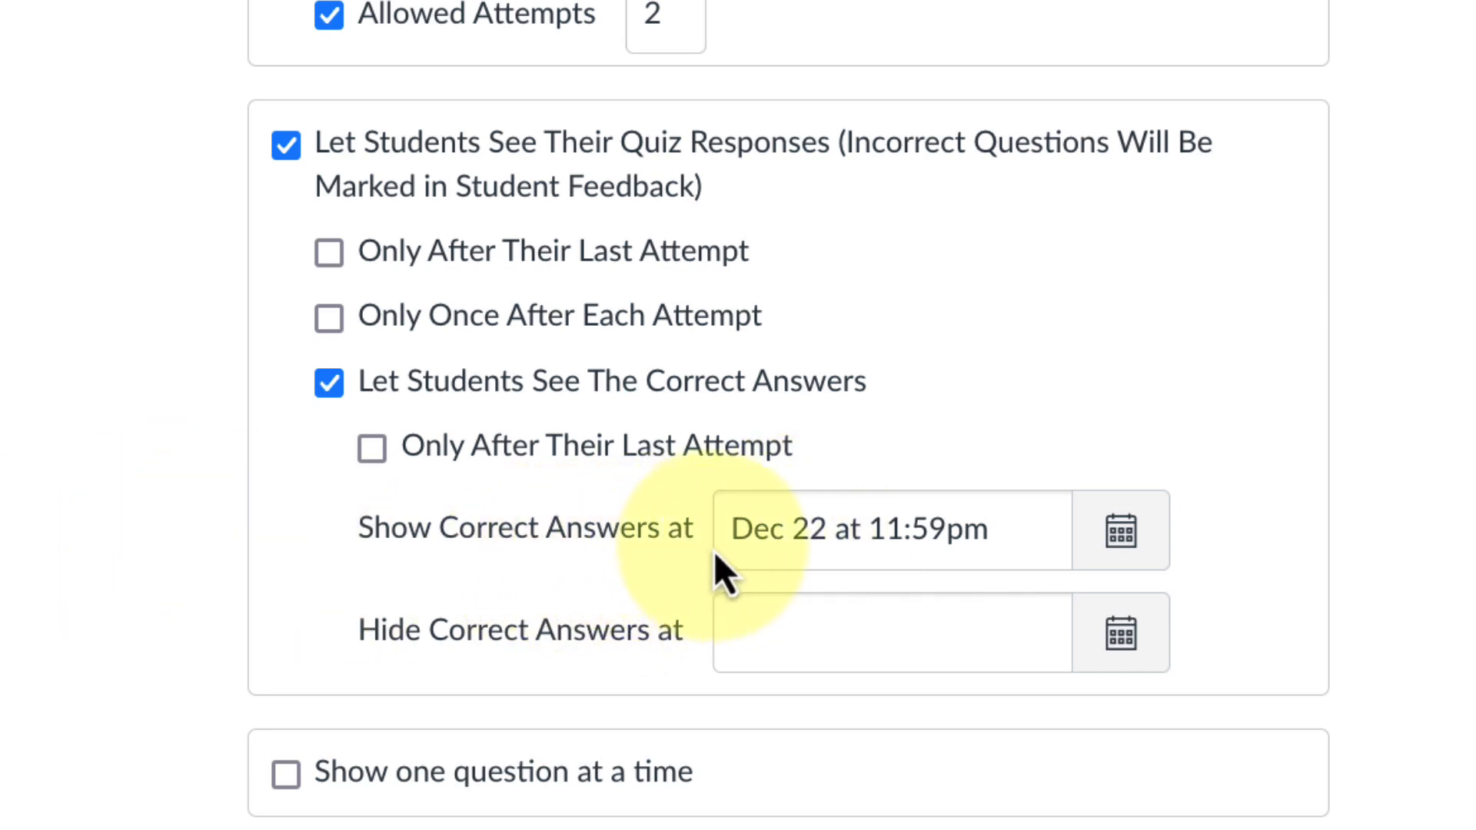
scroll(642, 565, "down", 1)
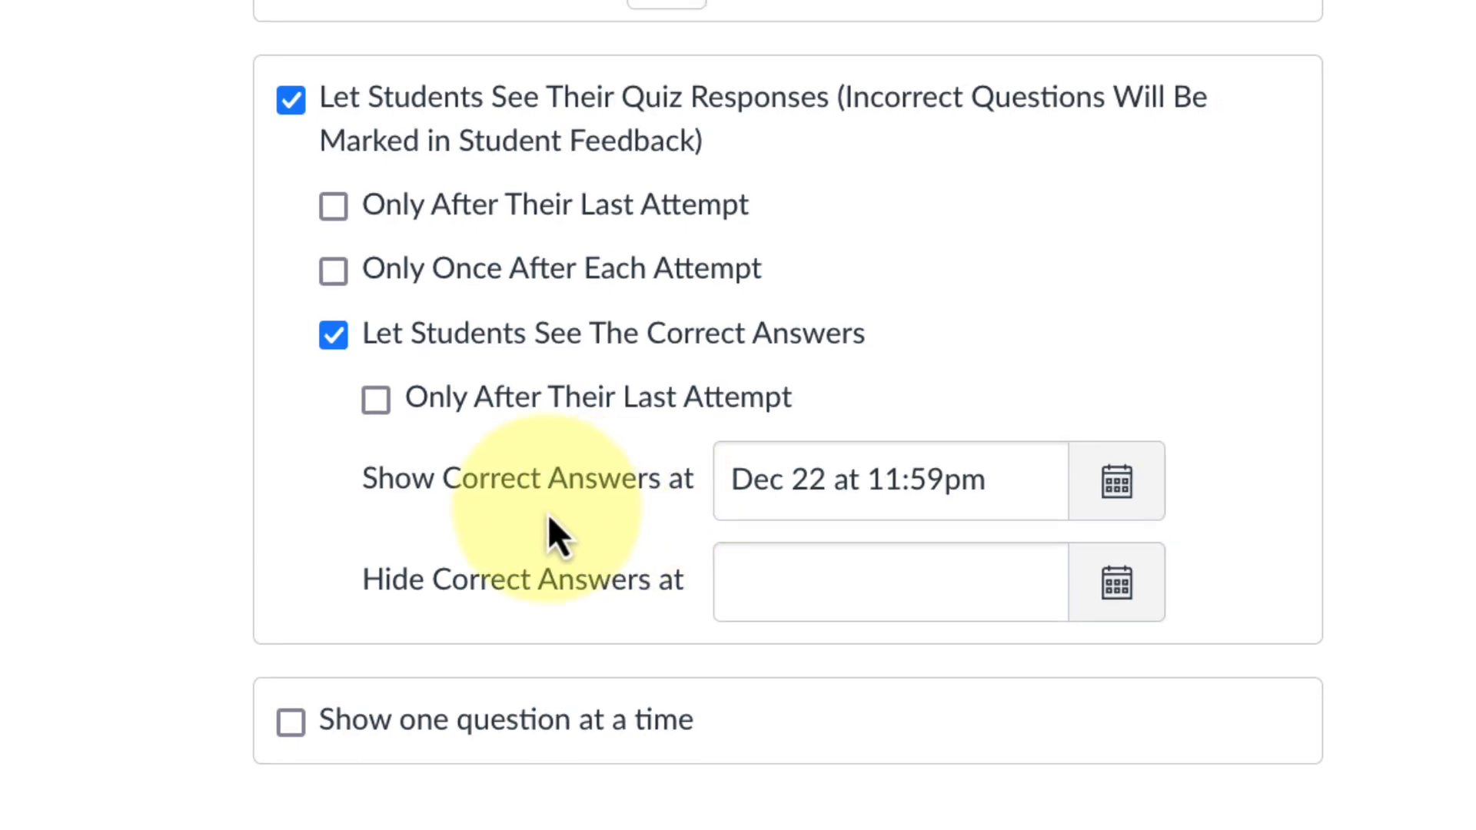
scroll(654, 562, "down", 3)
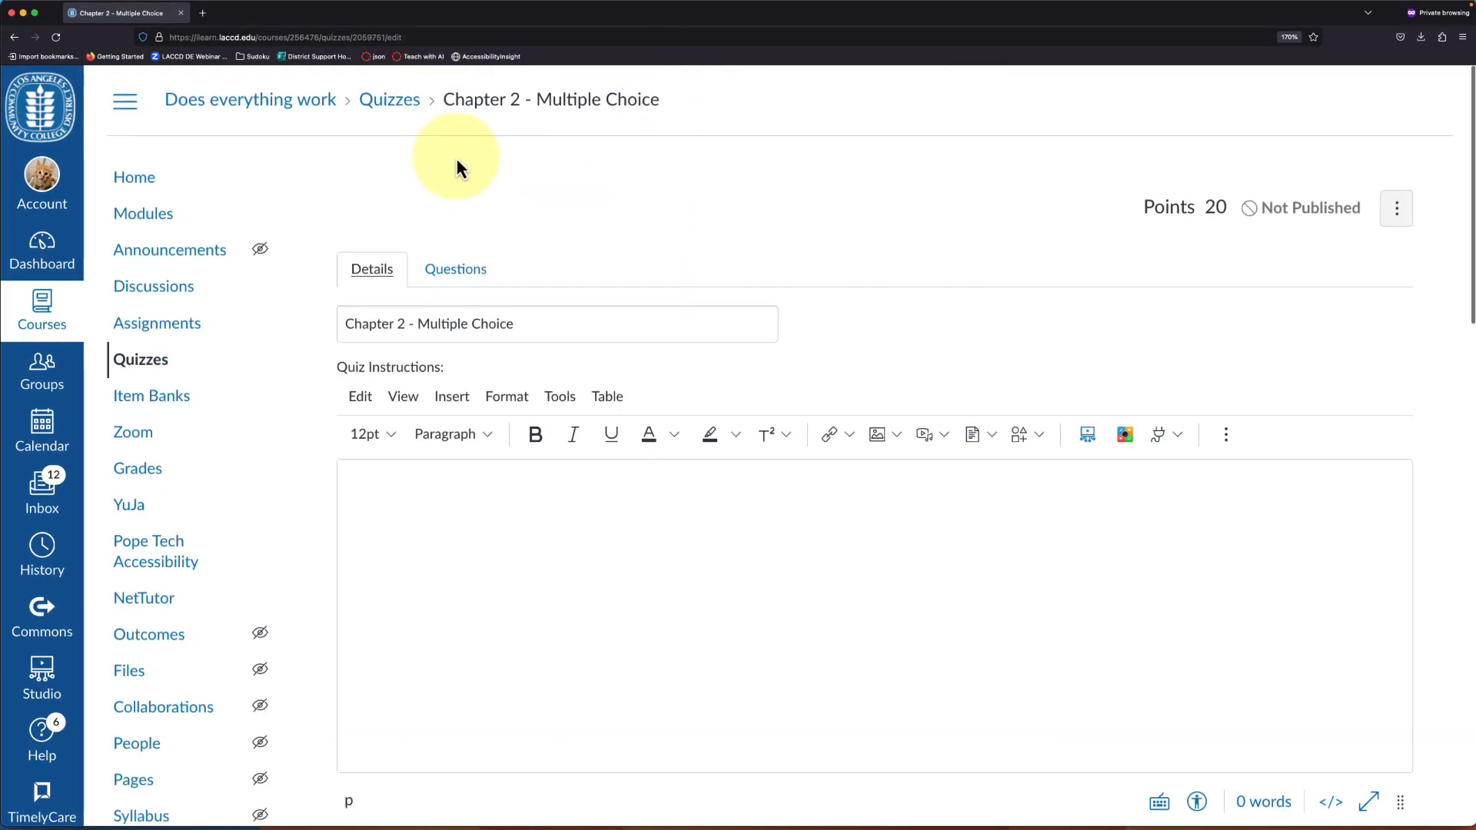
Step: Return to the course's quiz list and create a new quiz using the Classic Quizzes engine
left_click(172, 360)
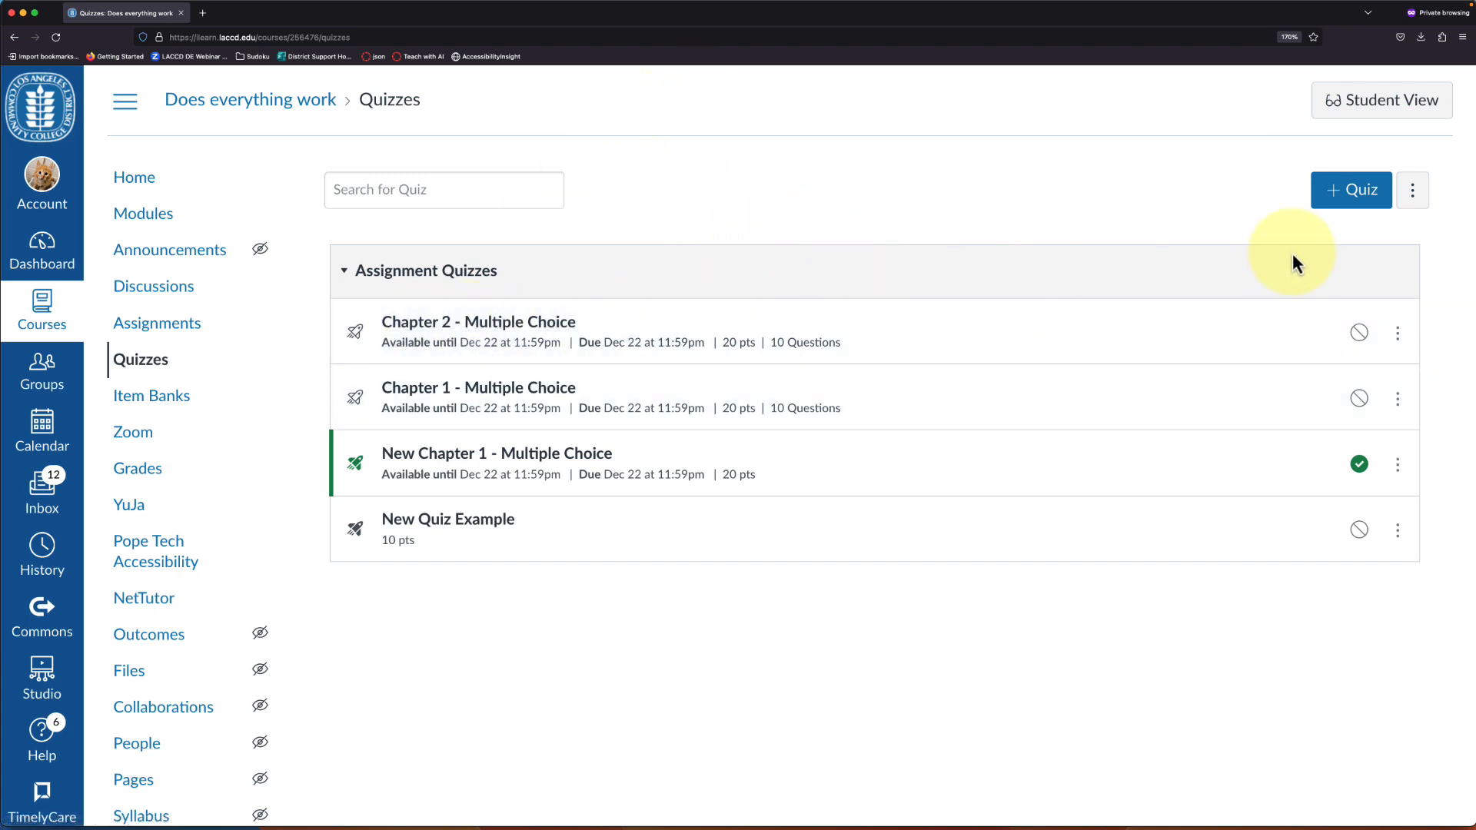
left_click(1357, 192)
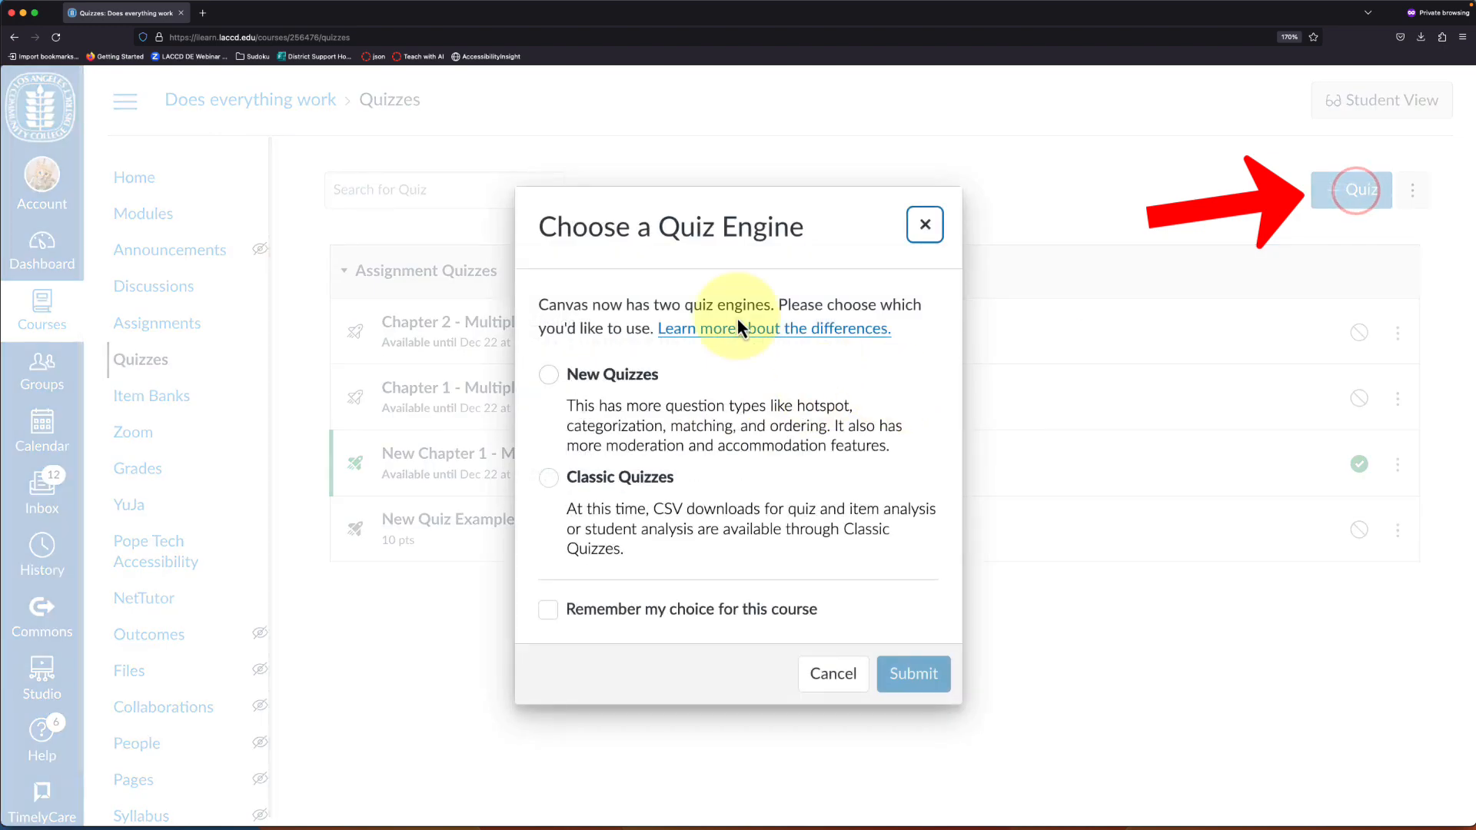
left_click(548, 480)
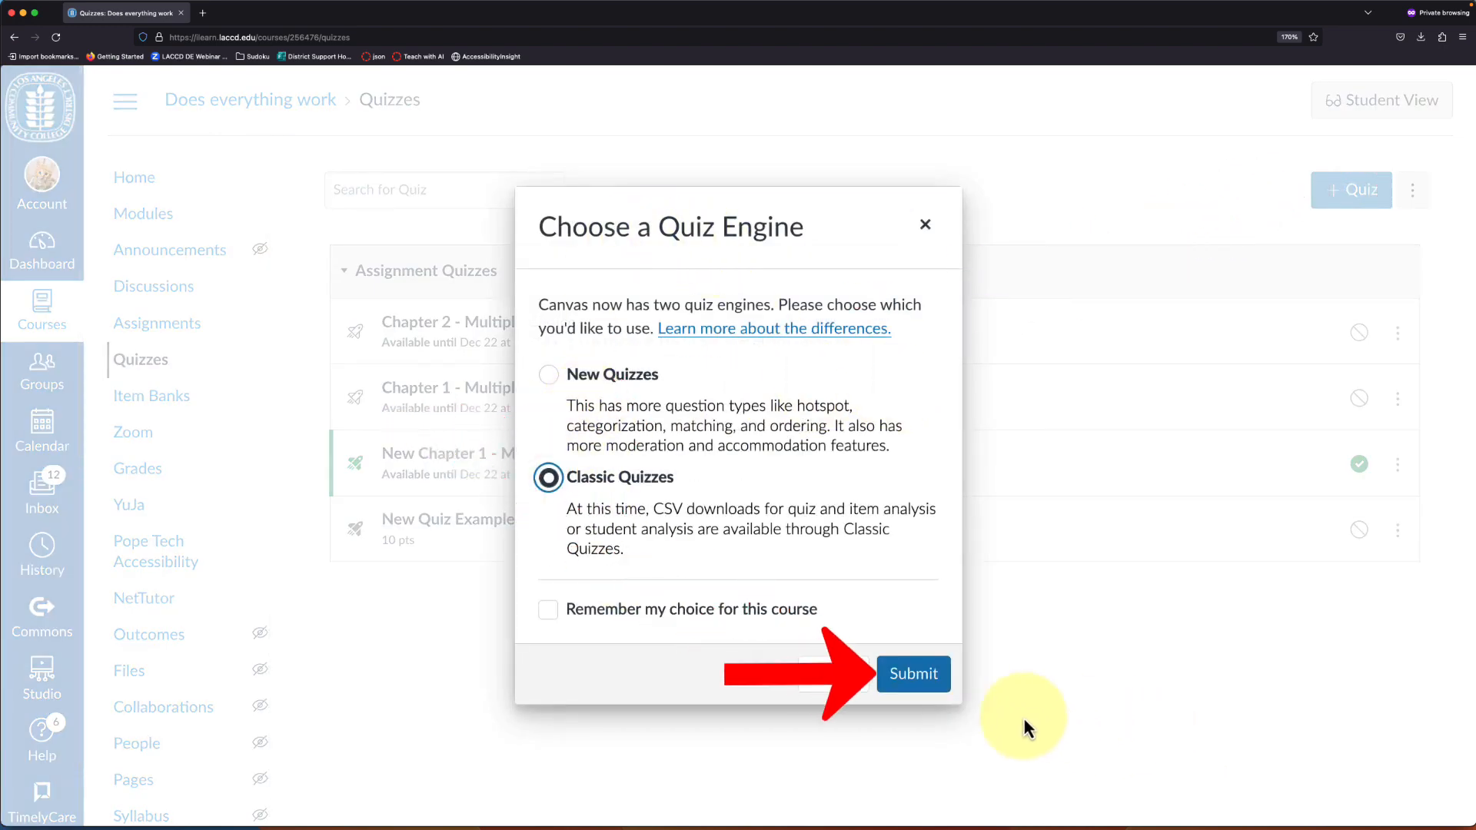
left_click(917, 674)
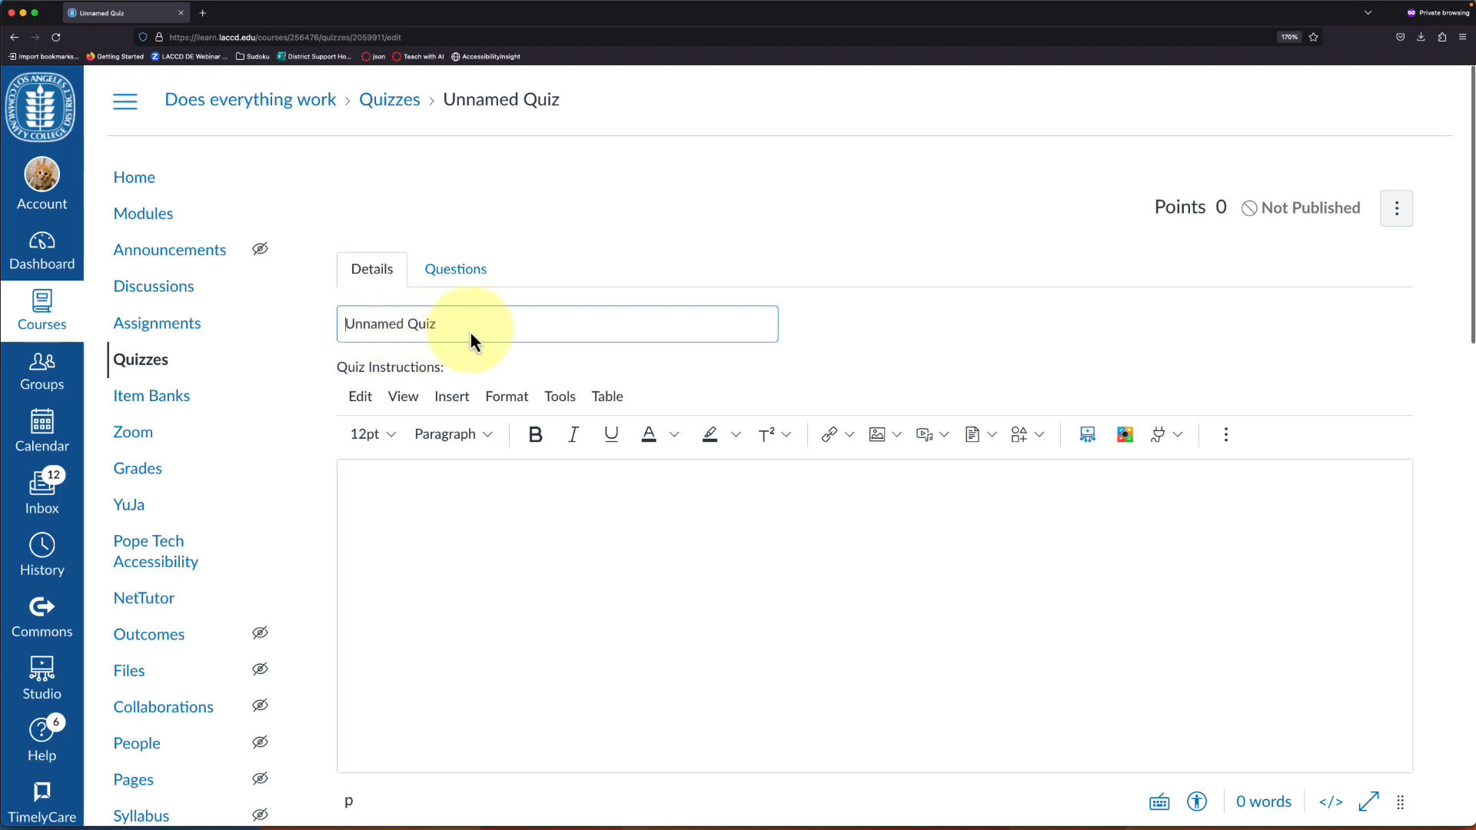
Step: Name the new quiz "Chapter 2 Item Bank"
left_click_drag(530, 325, 342, 326)
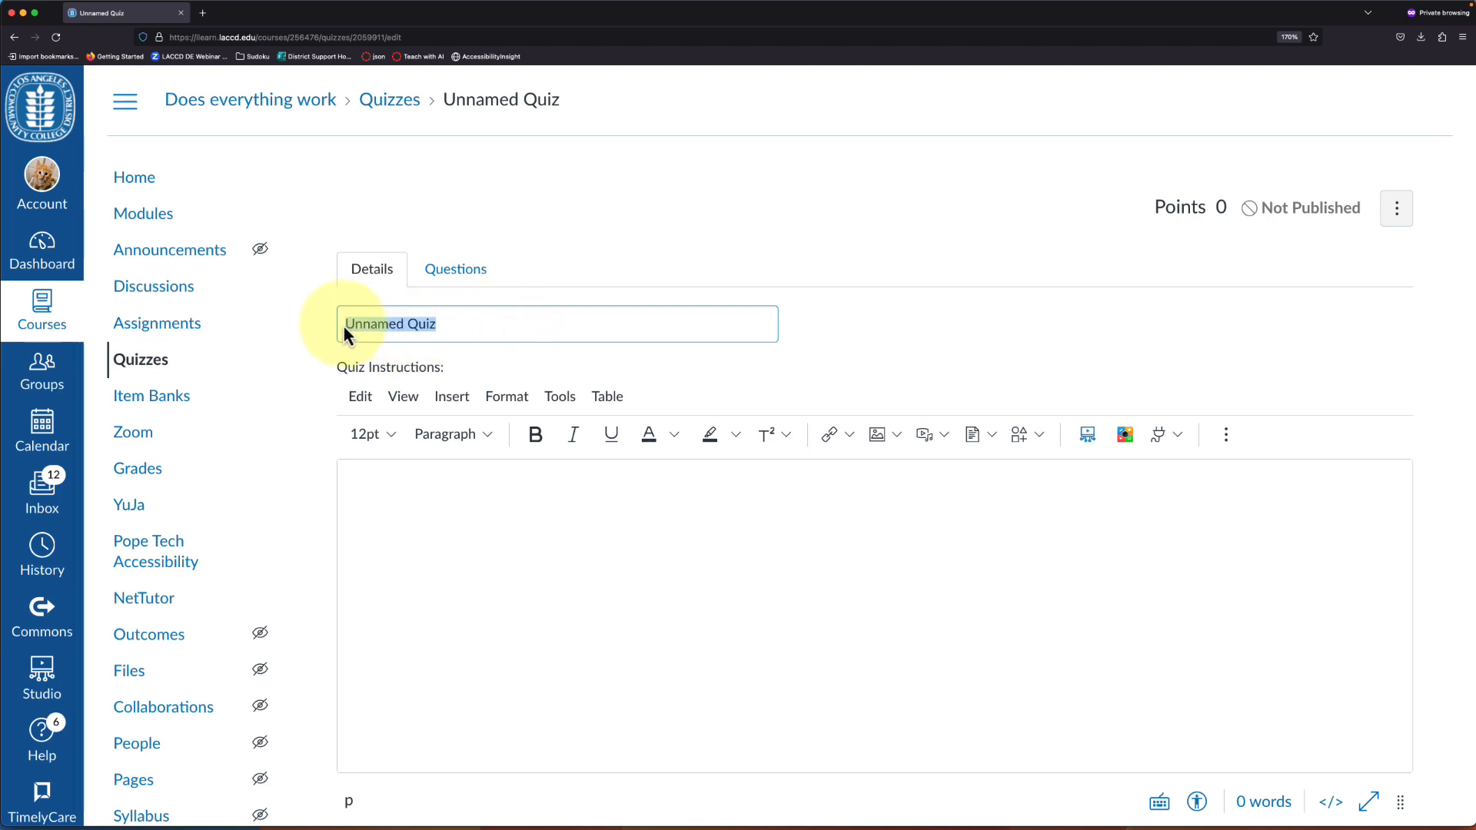
type("Chat")
type("pter 2")
type(" Item ")
type("Bank")
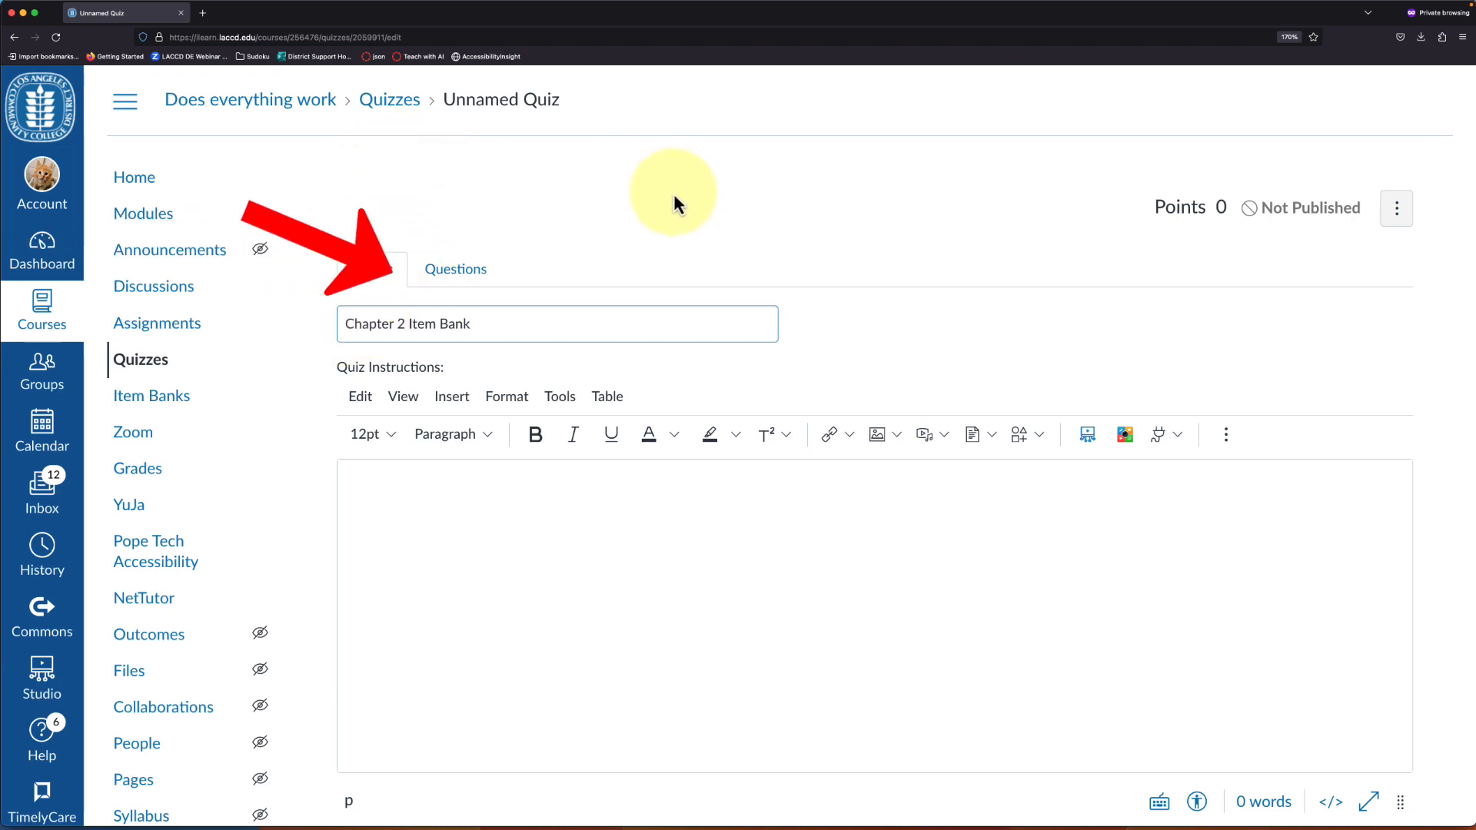
Step: Add all questions from the Chapter 2 Multiple Choice Test Bank to the quiz without a question group, and save the quiz
left_click(448, 269)
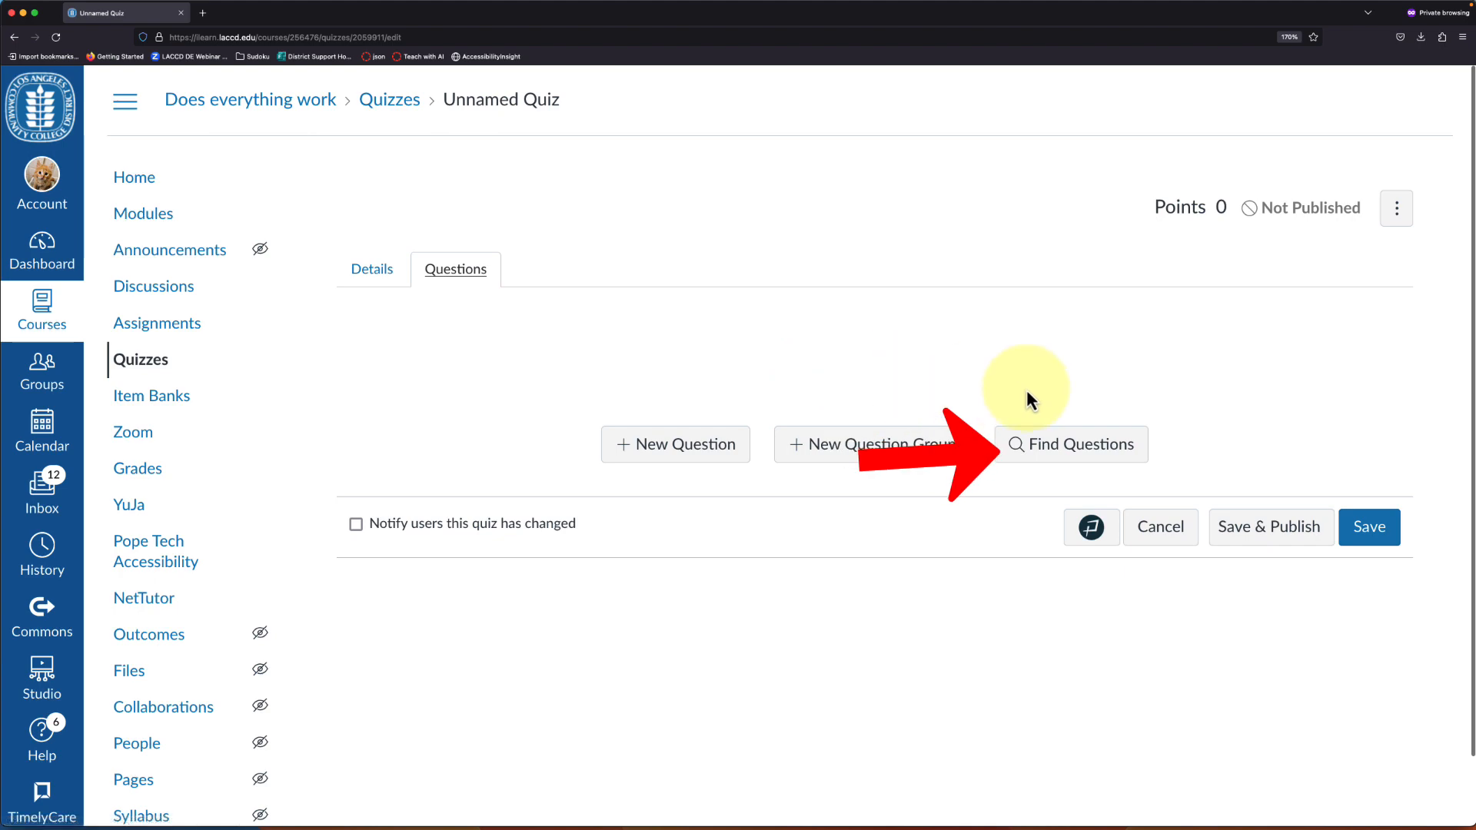
left_click(1053, 442)
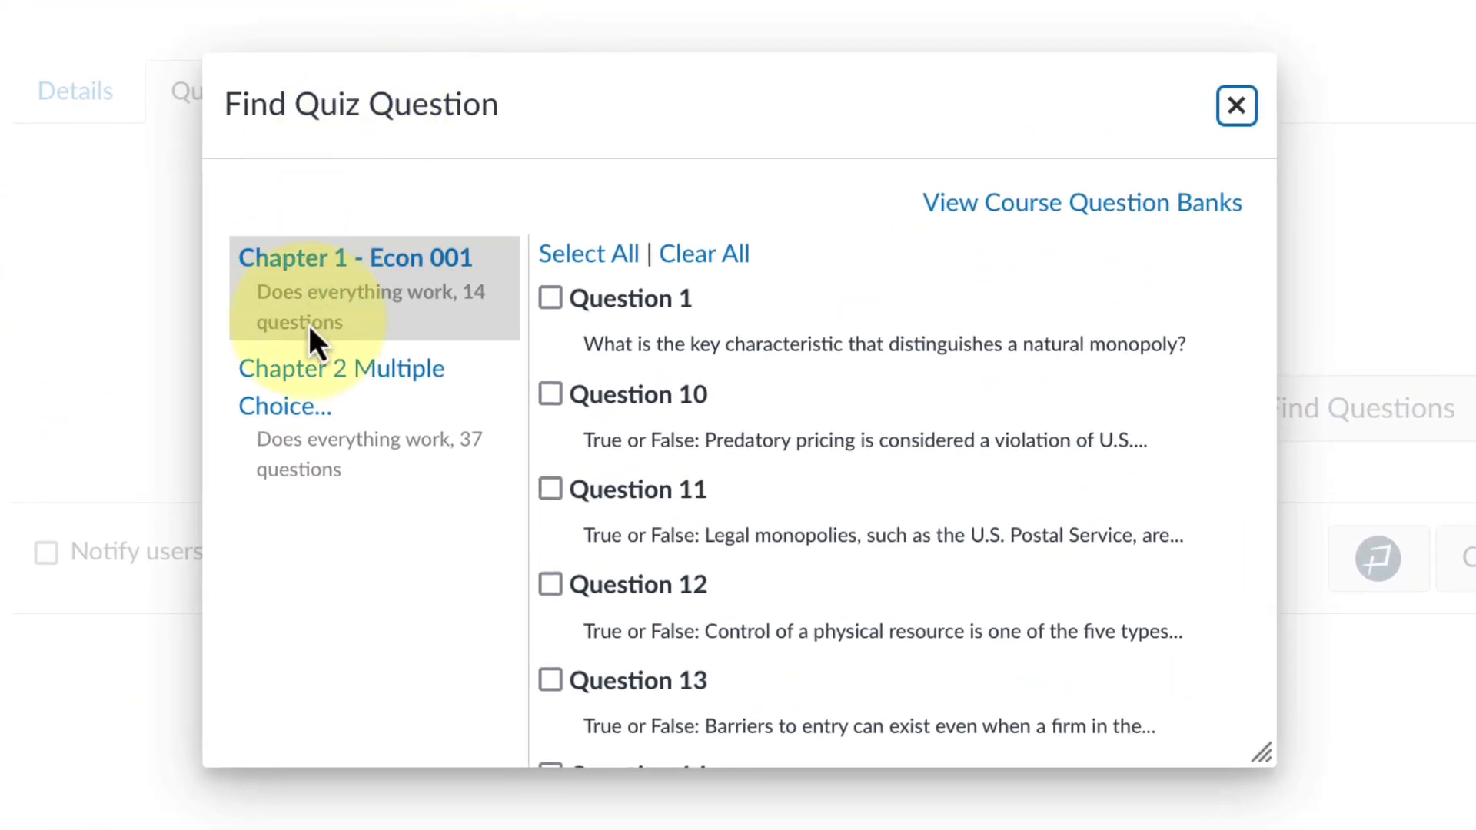
left_click(290, 383)
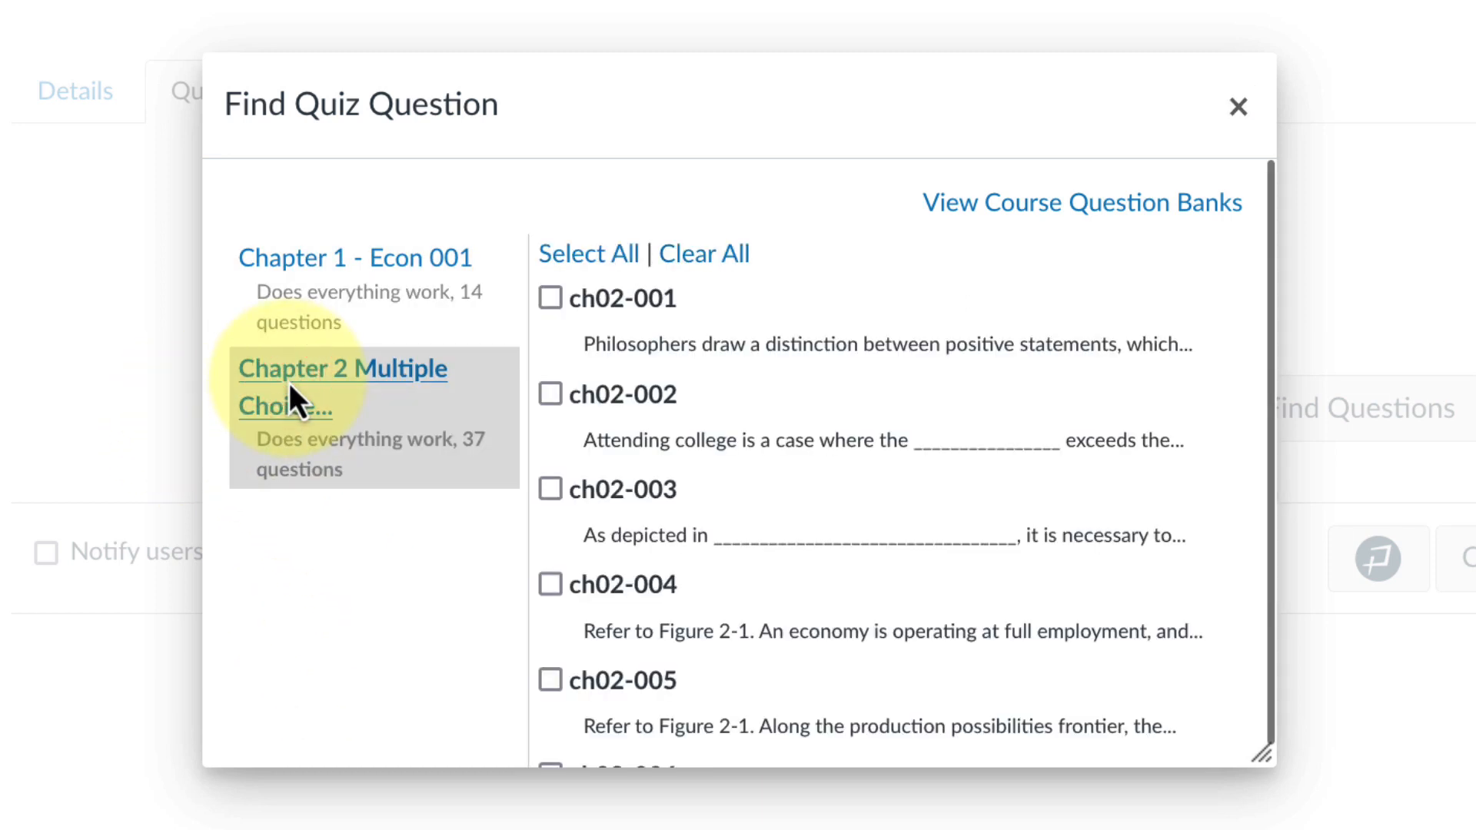
left_click(585, 257)
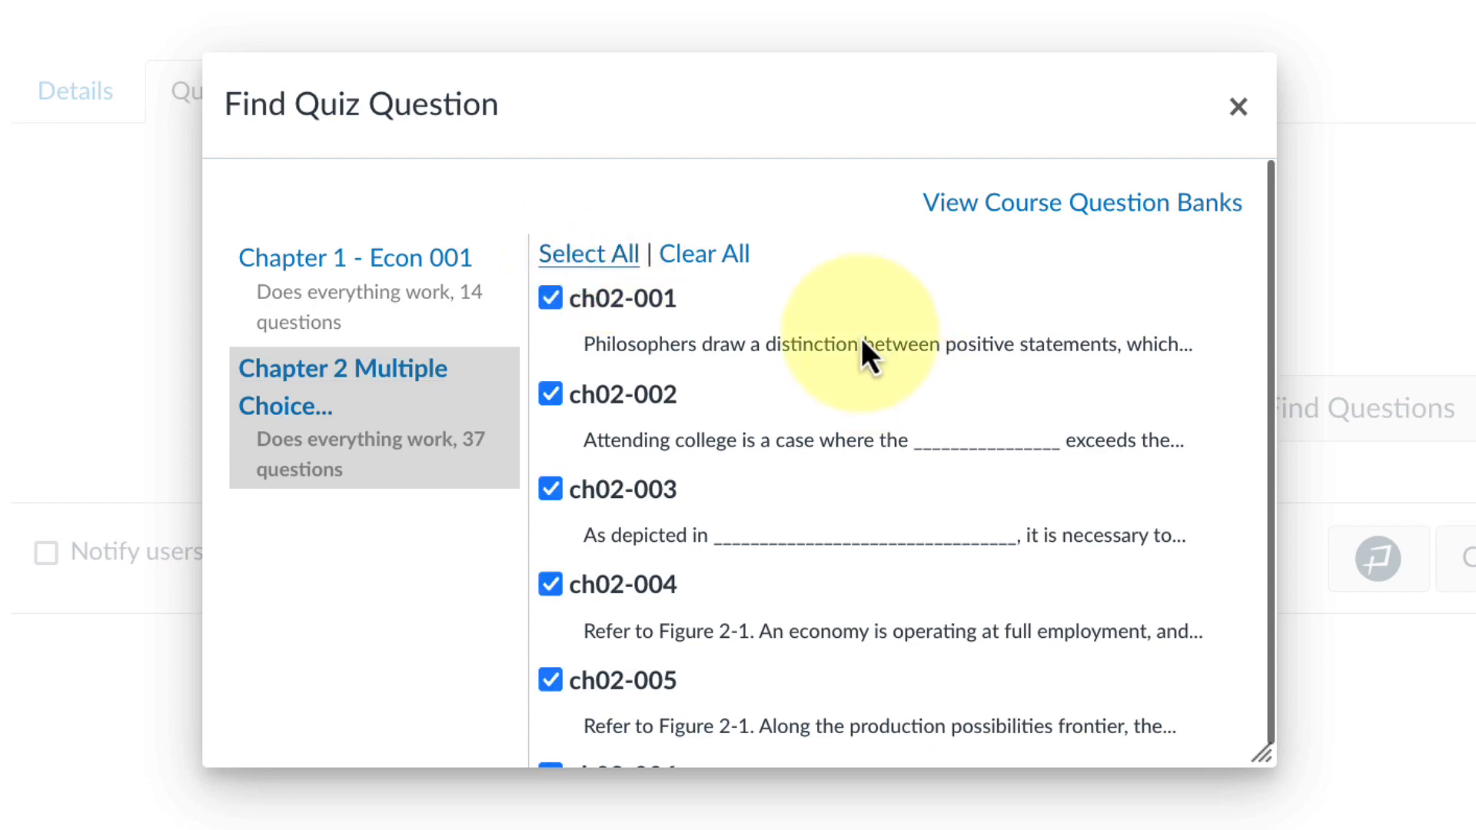
scroll(861, 339, "down", 20)
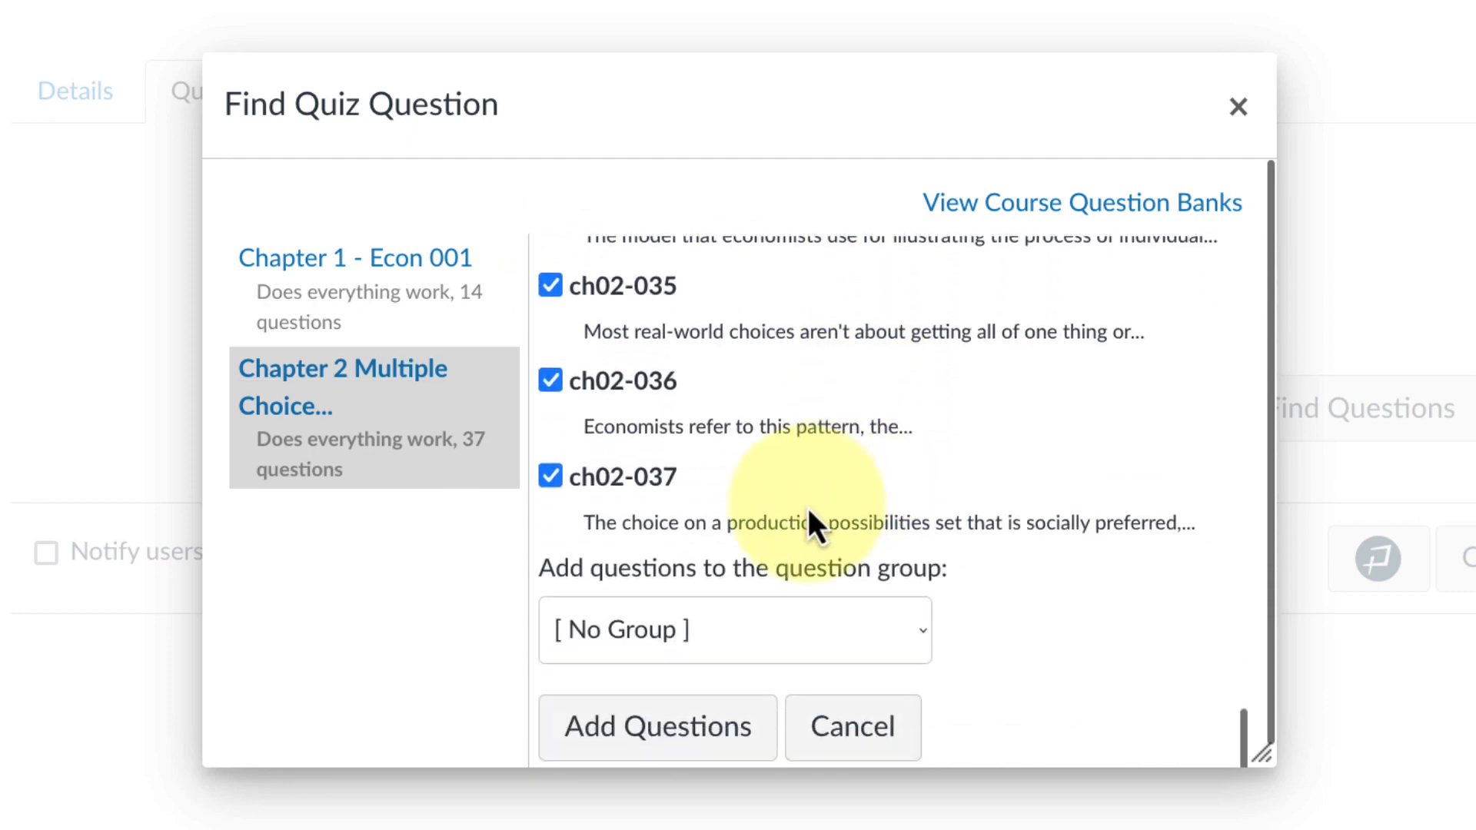
scroll(642, 515, "down", 1)
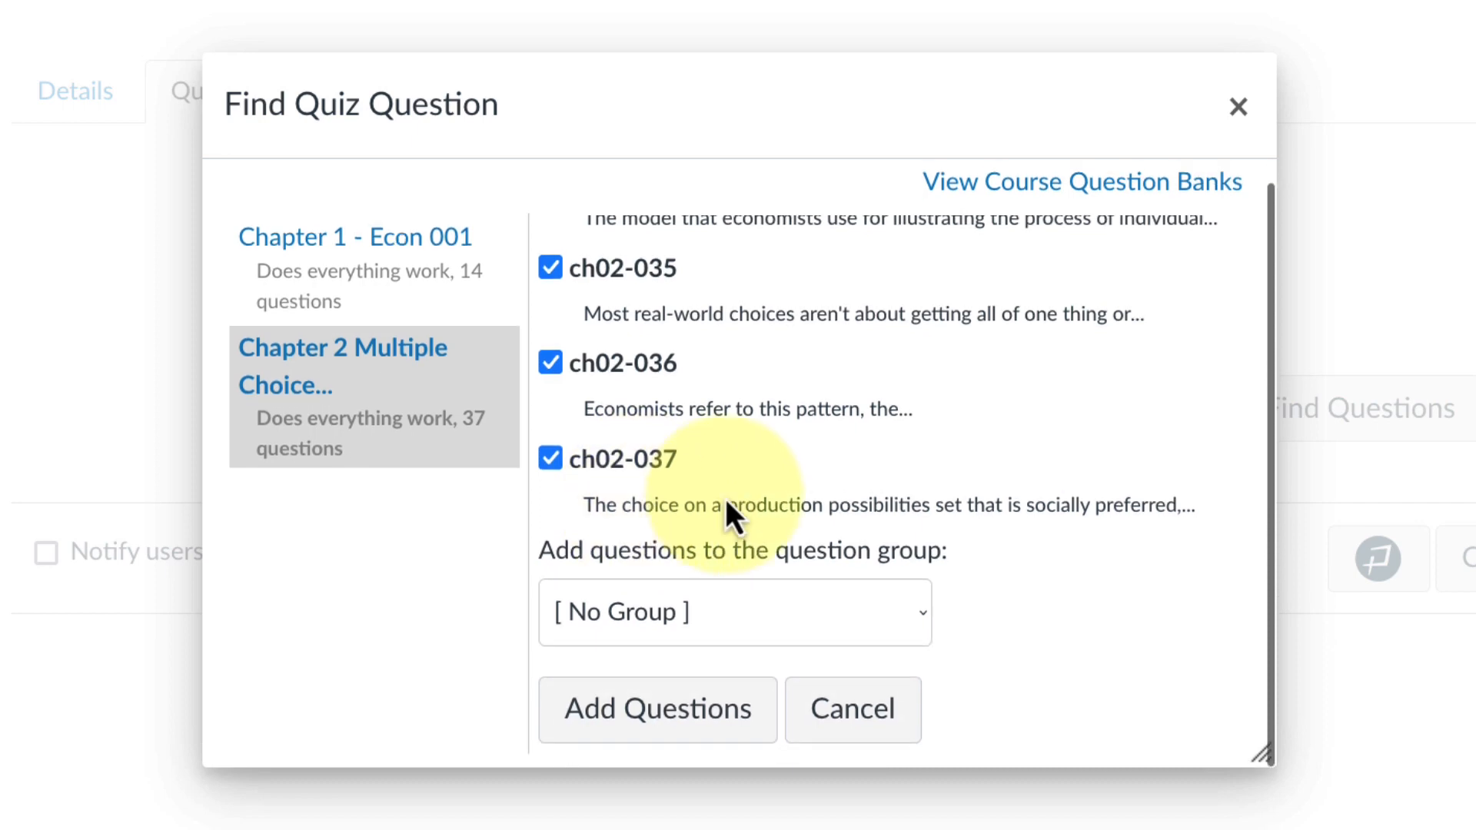
left_click(623, 723)
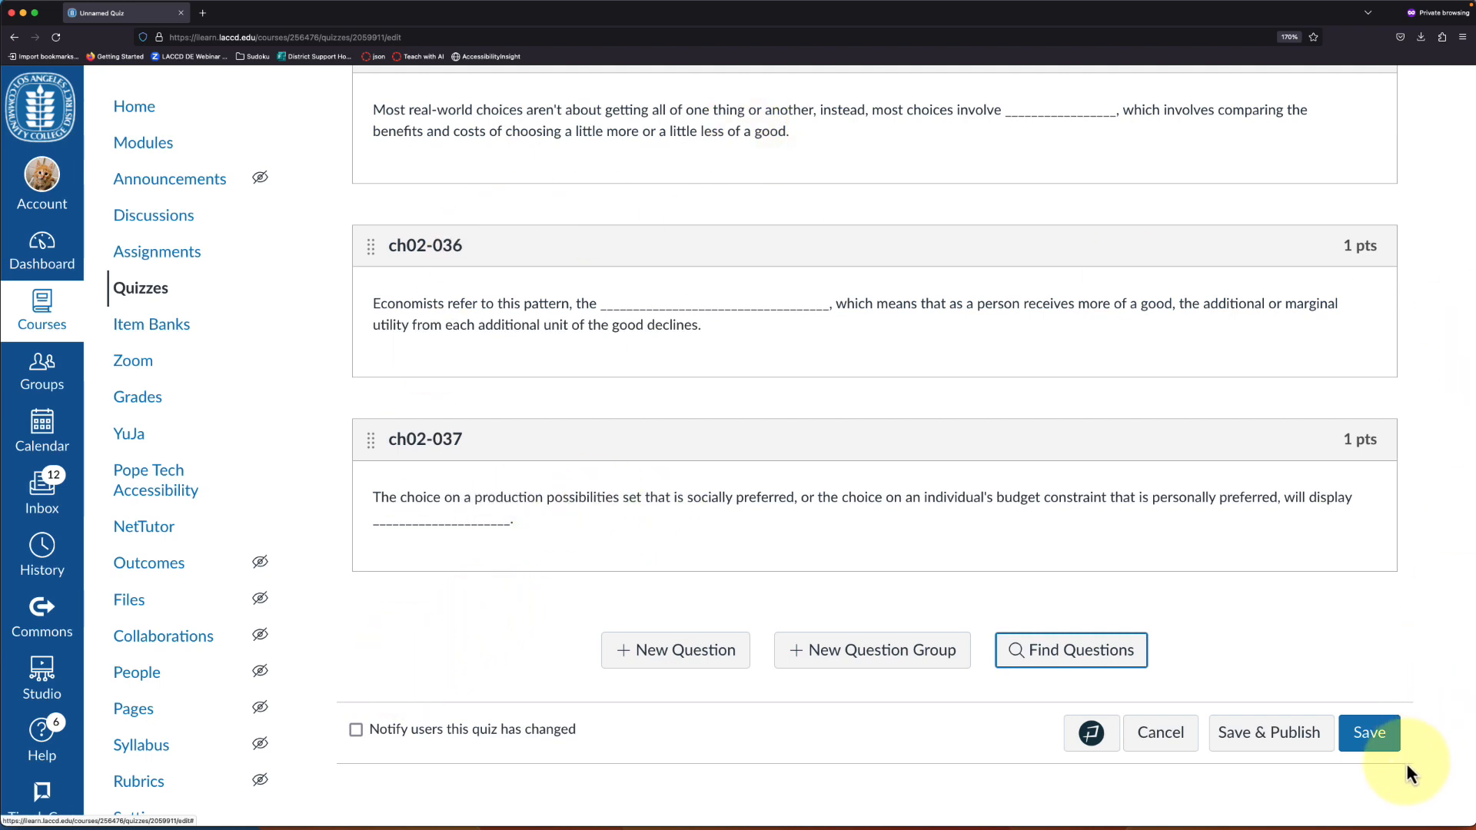
left_click(1370, 733)
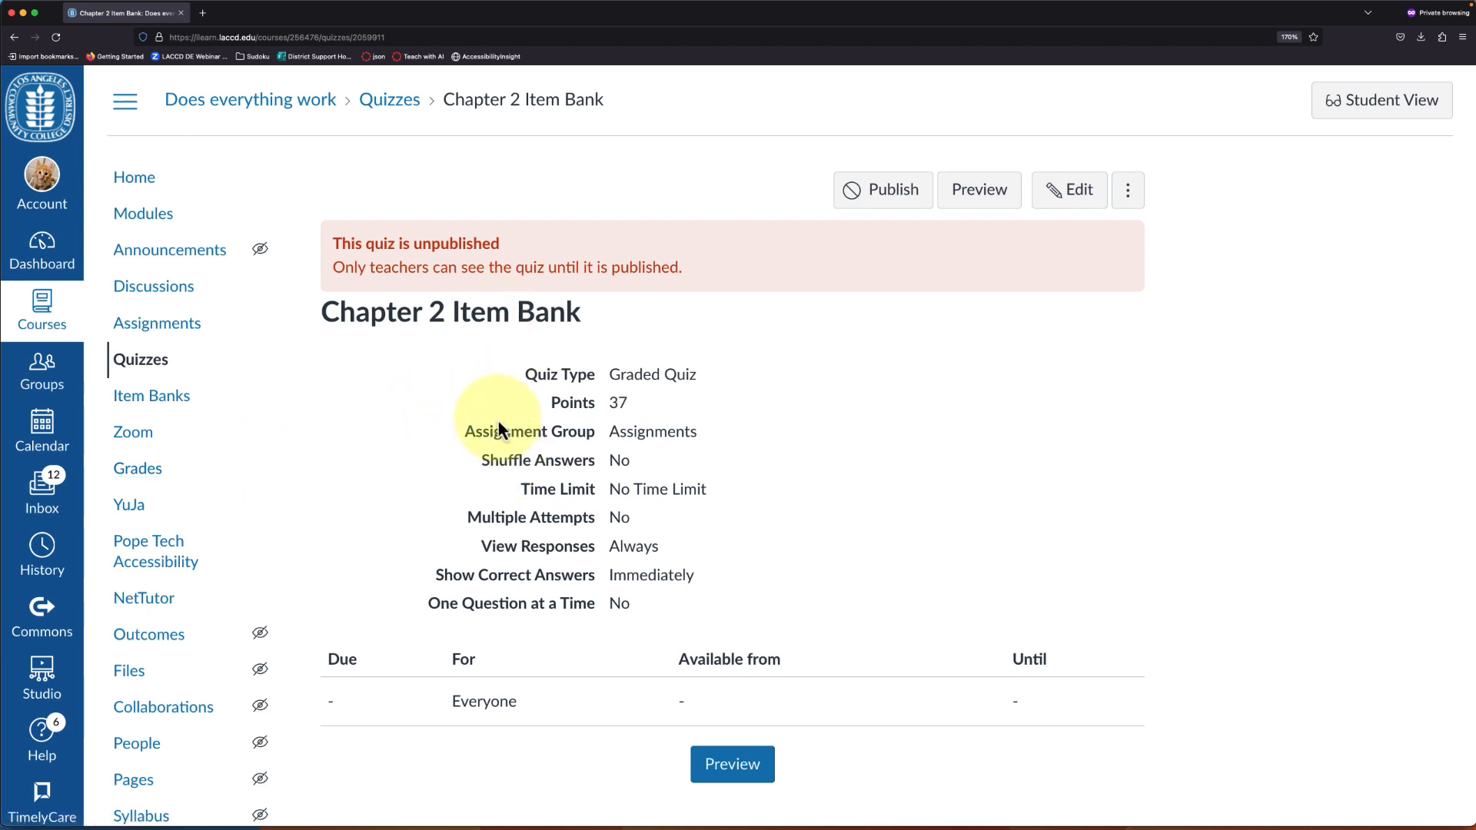
Step: Create a quiz-type course content export from the course settings, including only the Chapter 2 Item Bank quiz
scroll(178, 389, "down", 2)
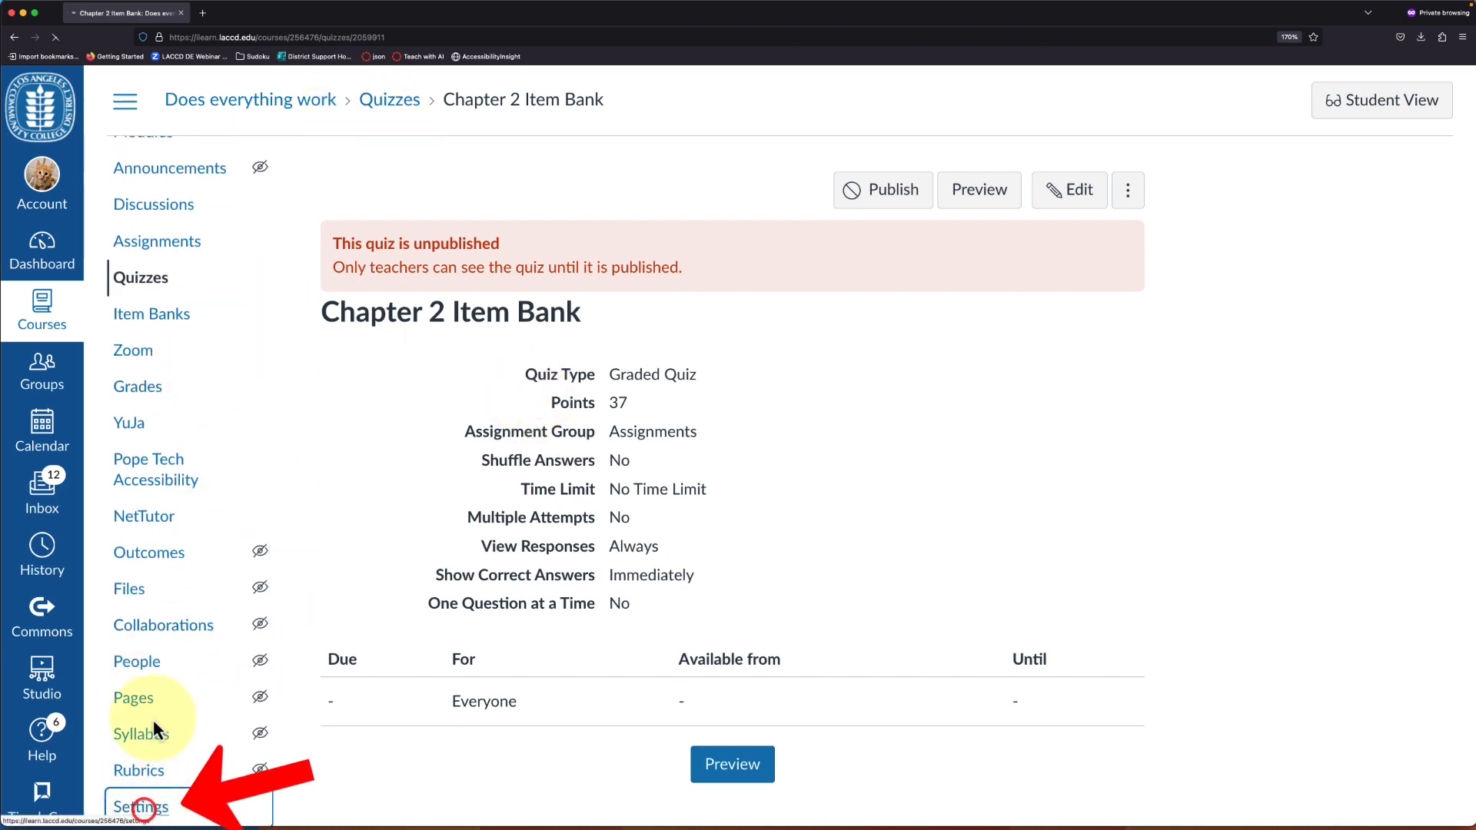
left_click(147, 809)
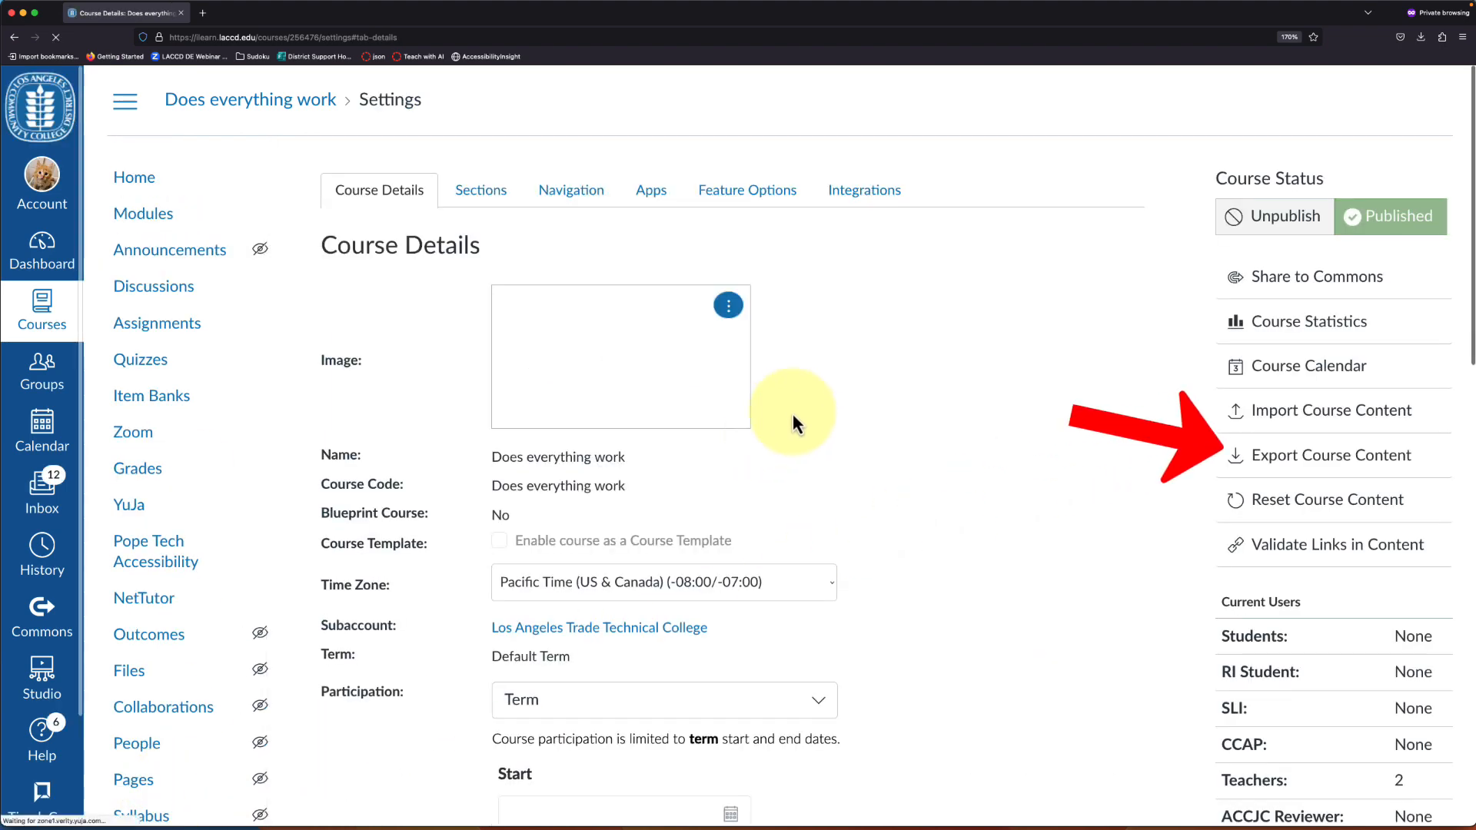
left_click(1304, 456)
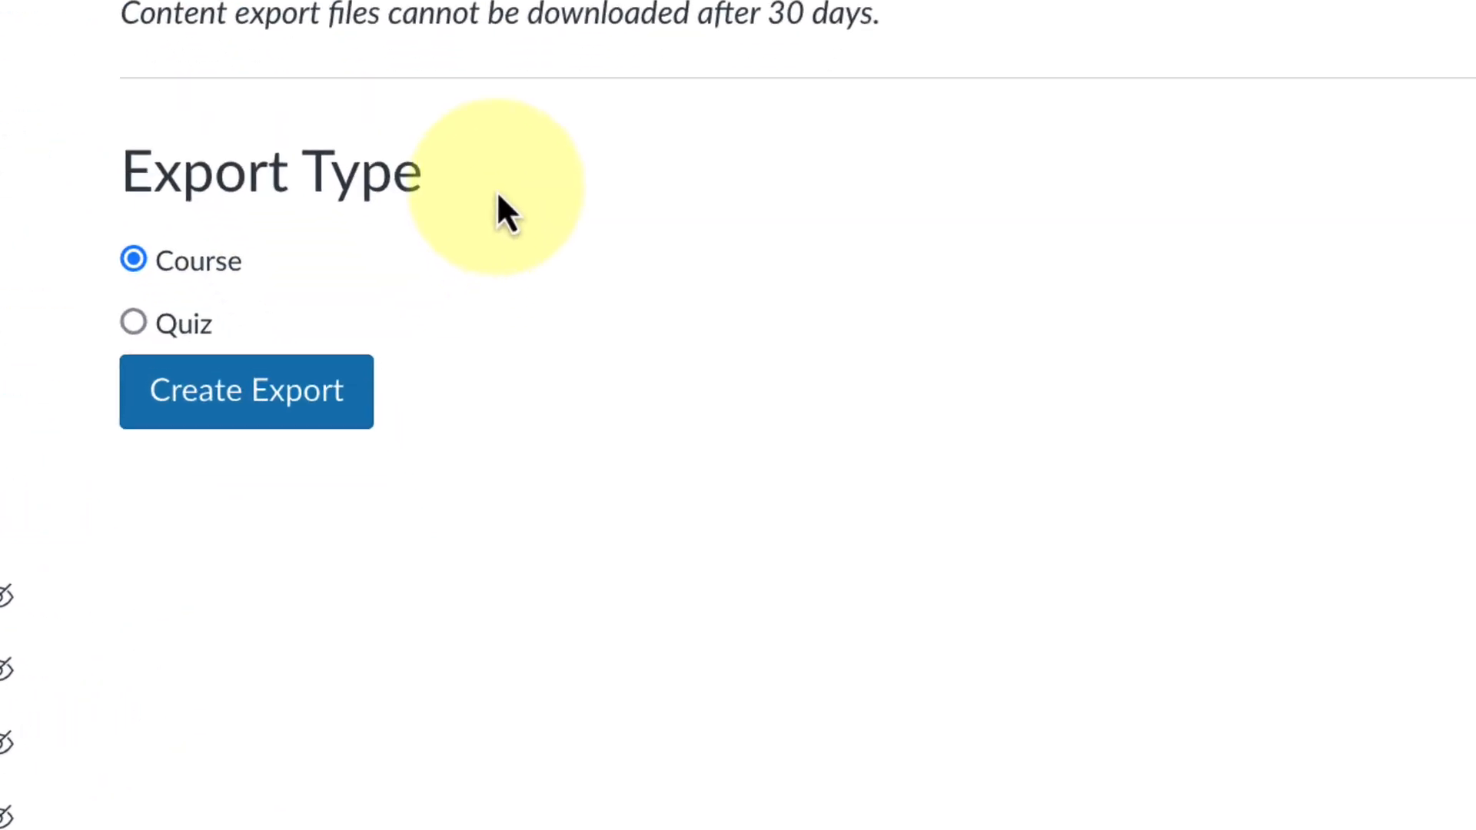
left_click(117, 312)
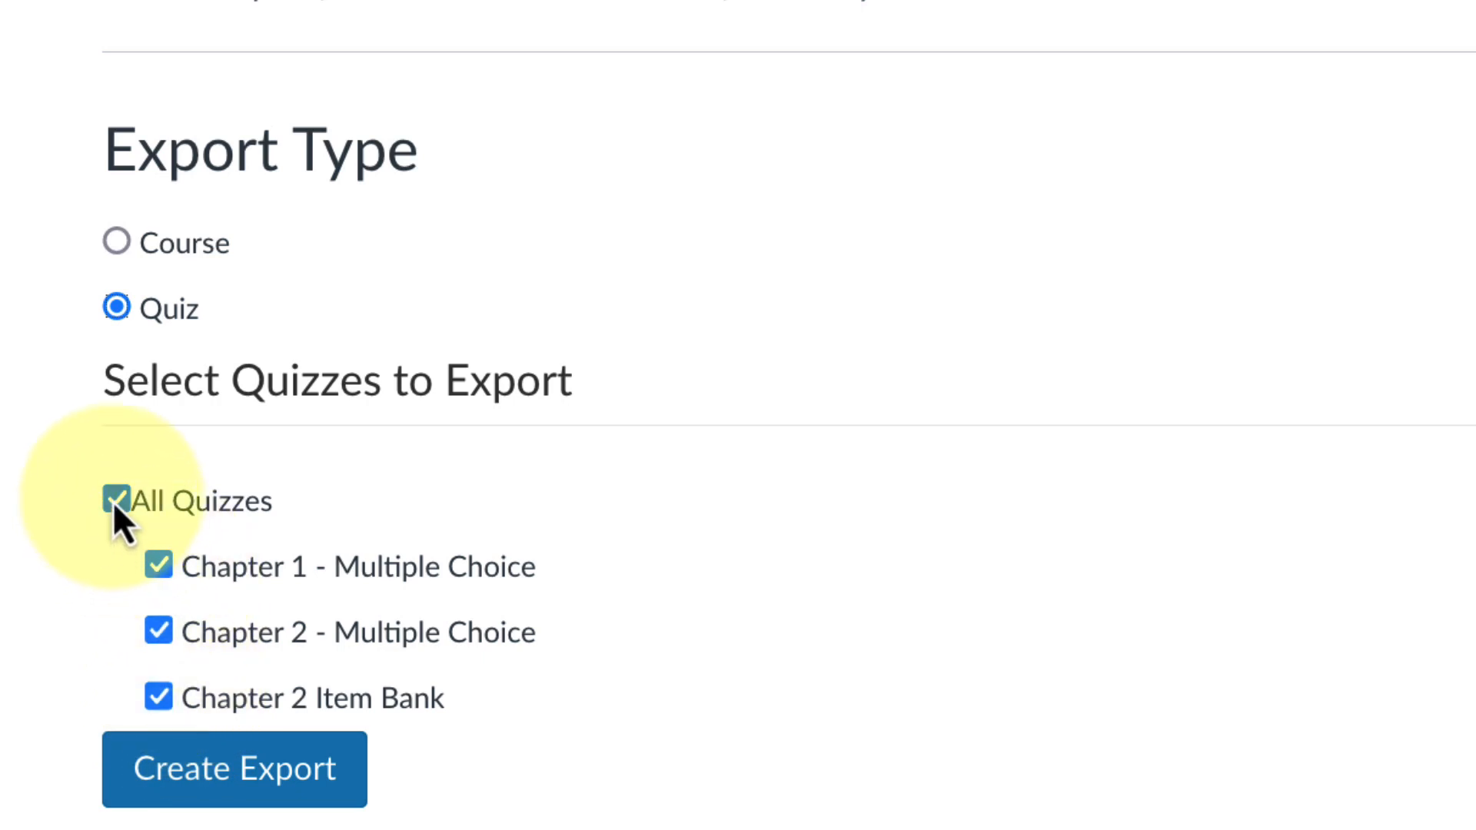
left_click(114, 502)
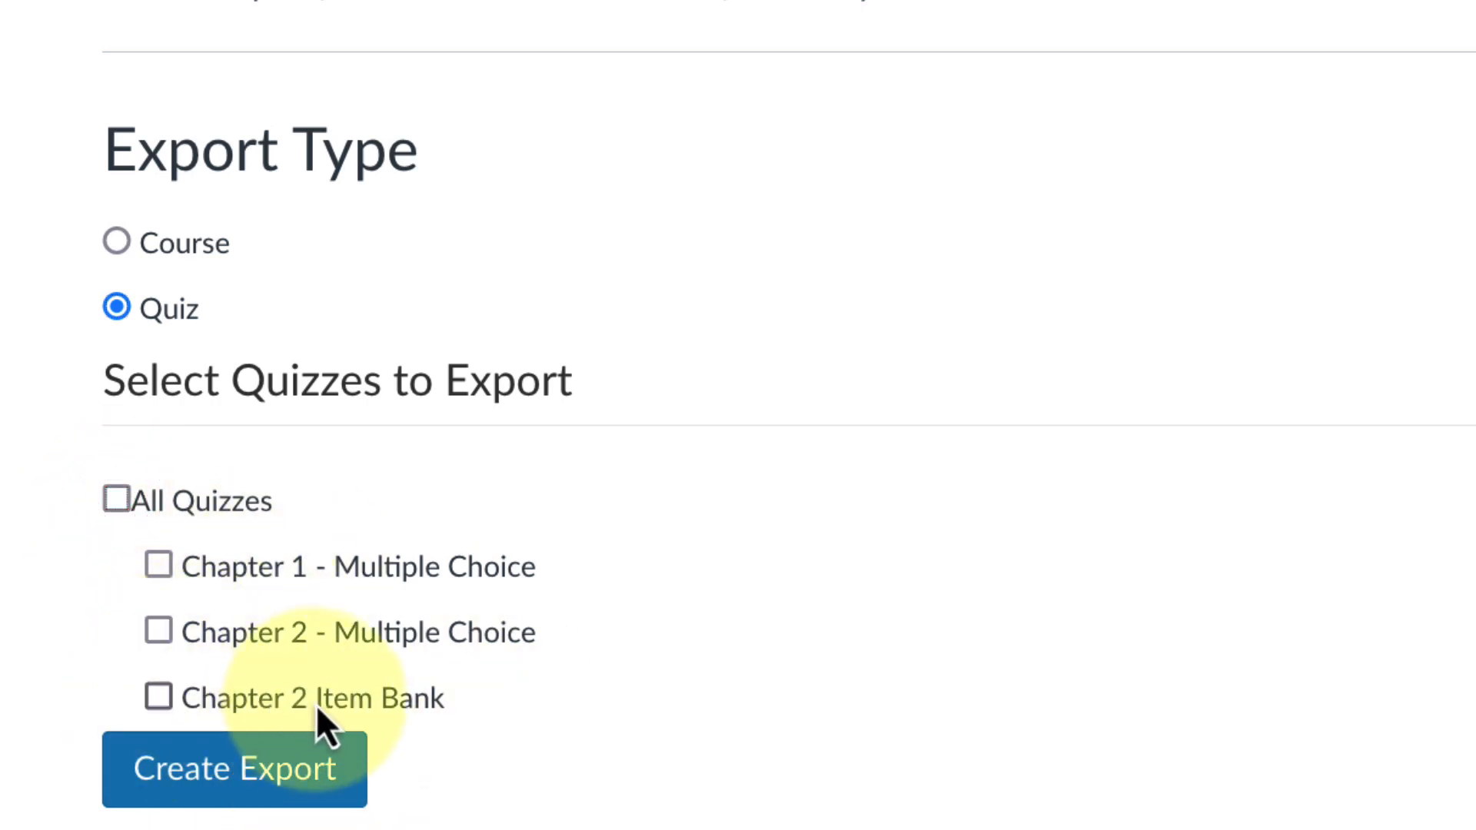
left_click(221, 705)
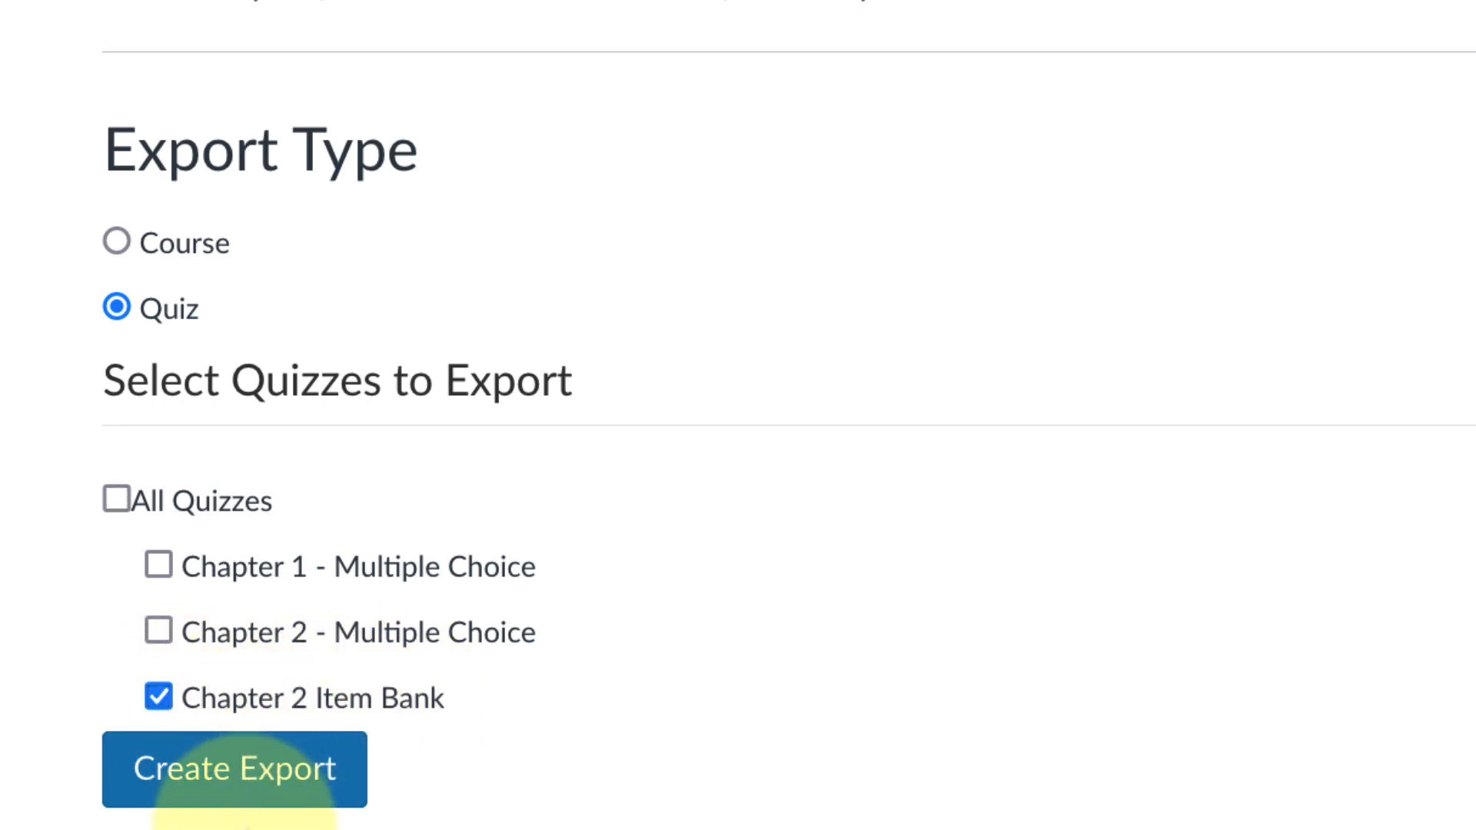
left_click(200, 782)
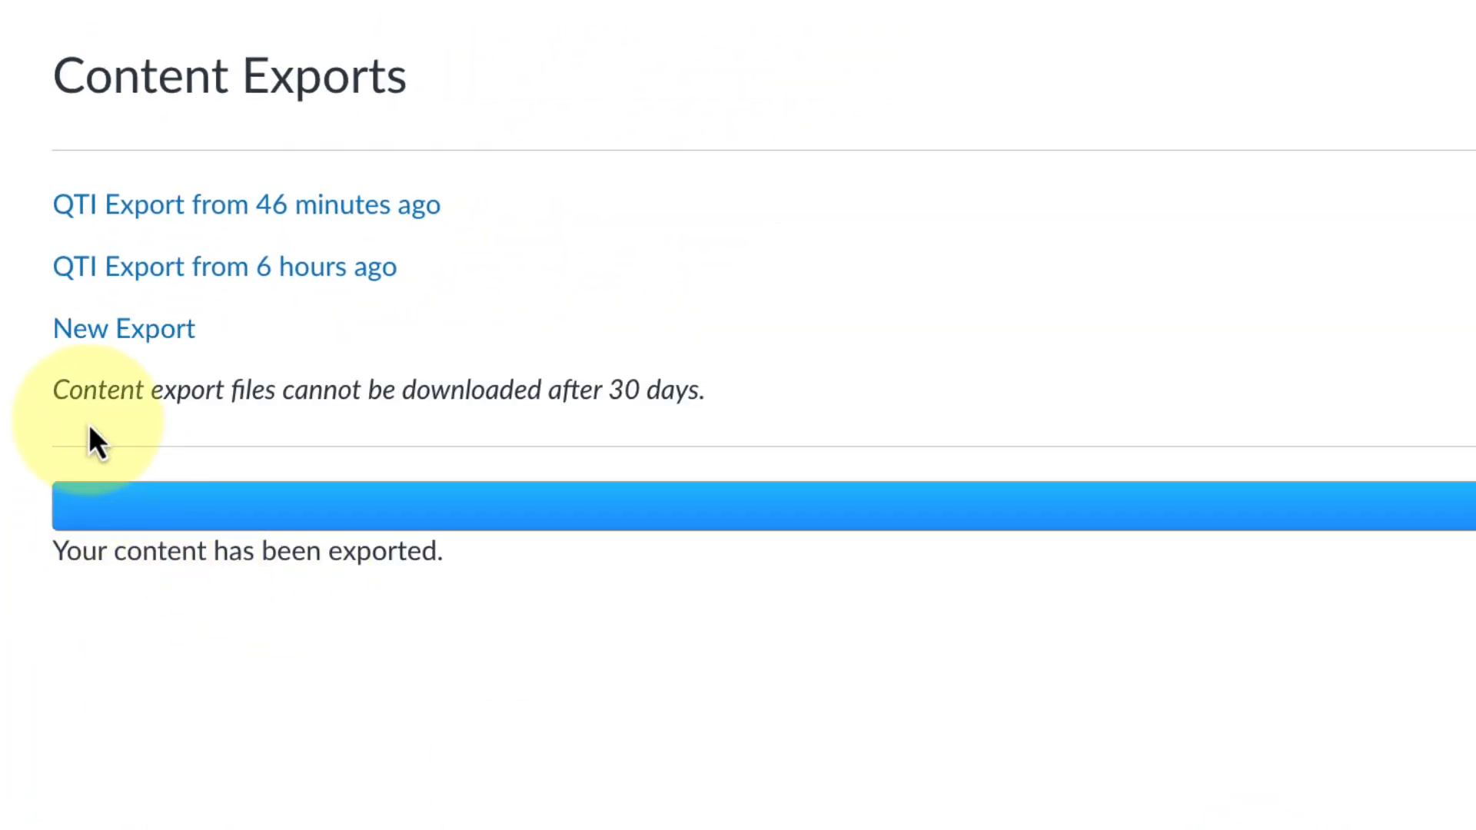
Step: Download the newly generated quiz export file from the Content Exports page
left_click(121, 331)
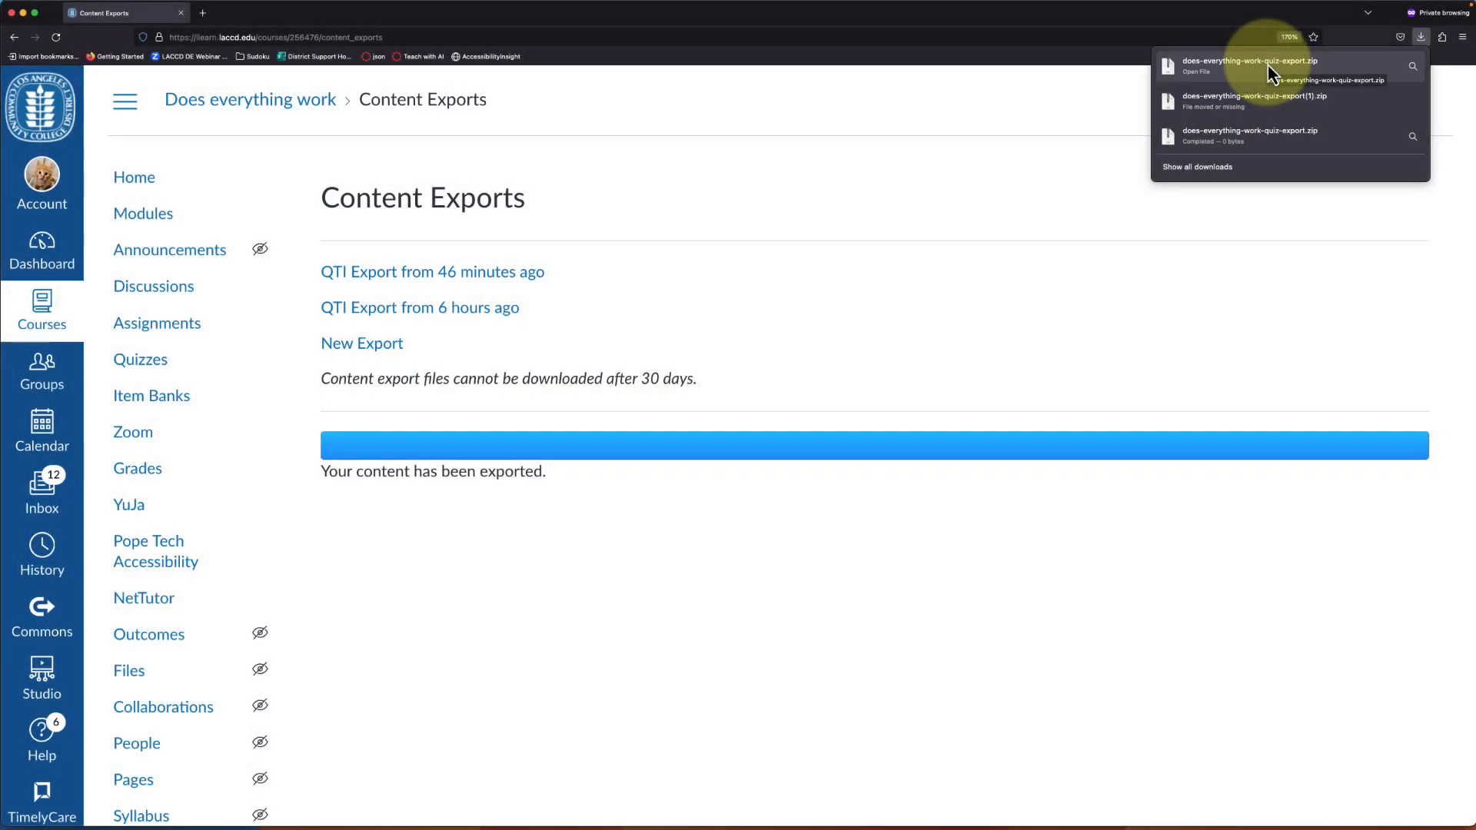
left_click(1131, 197)
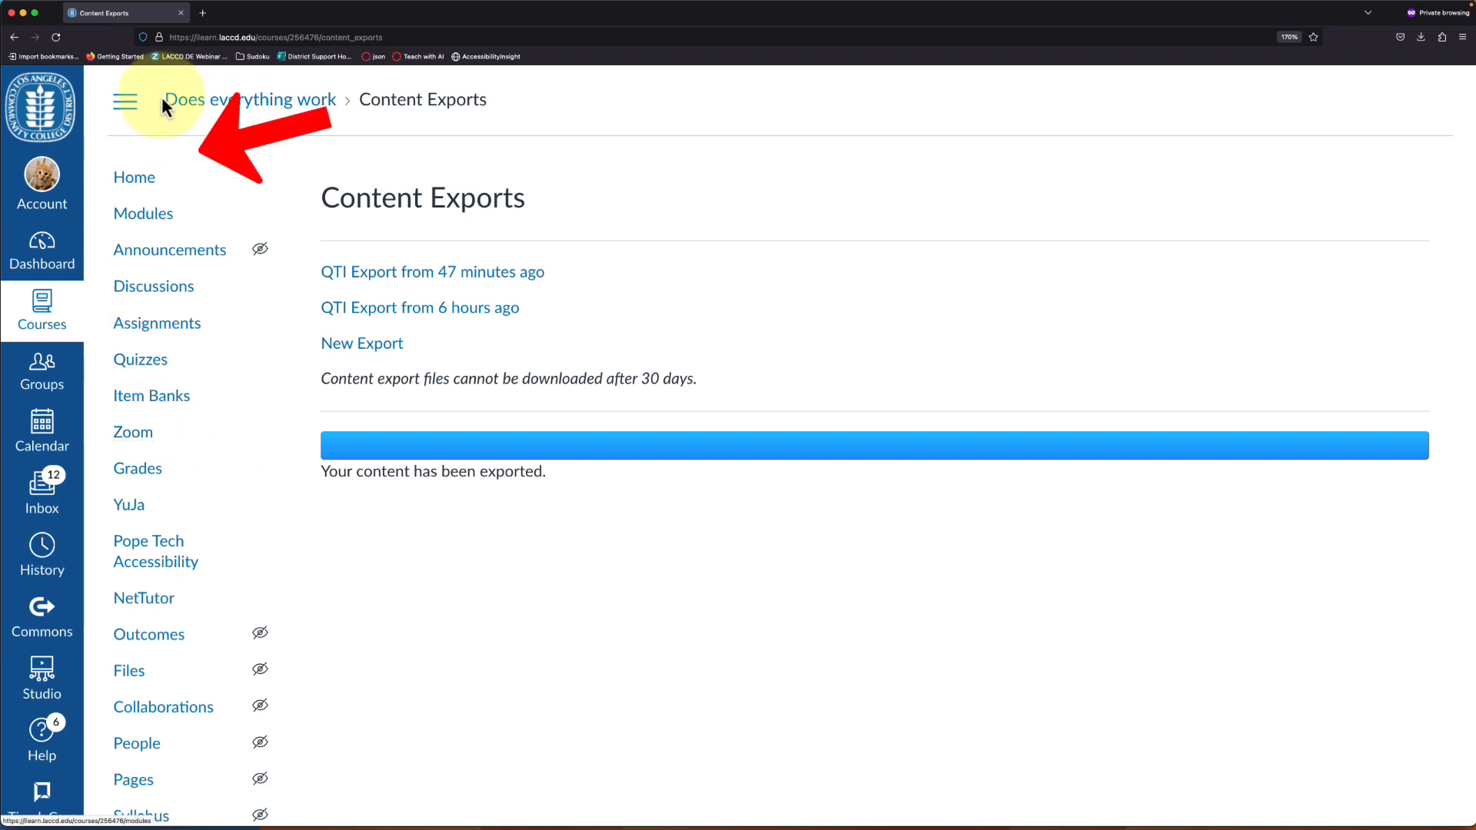
Step: Create a new item bank named "Chapter 2" and share it with the Does everything work course
left_click(158, 397)
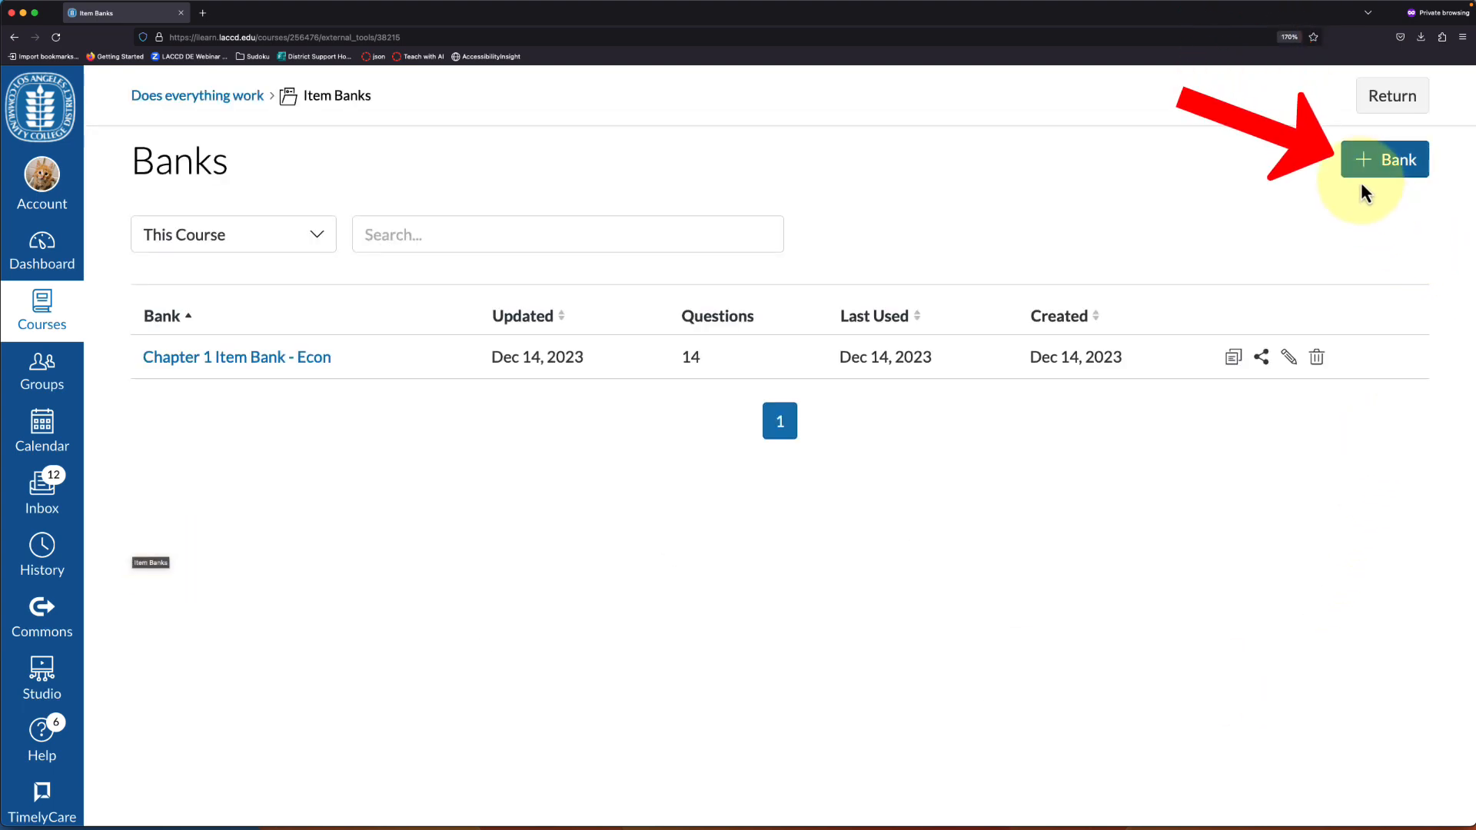
left_click(1365, 161)
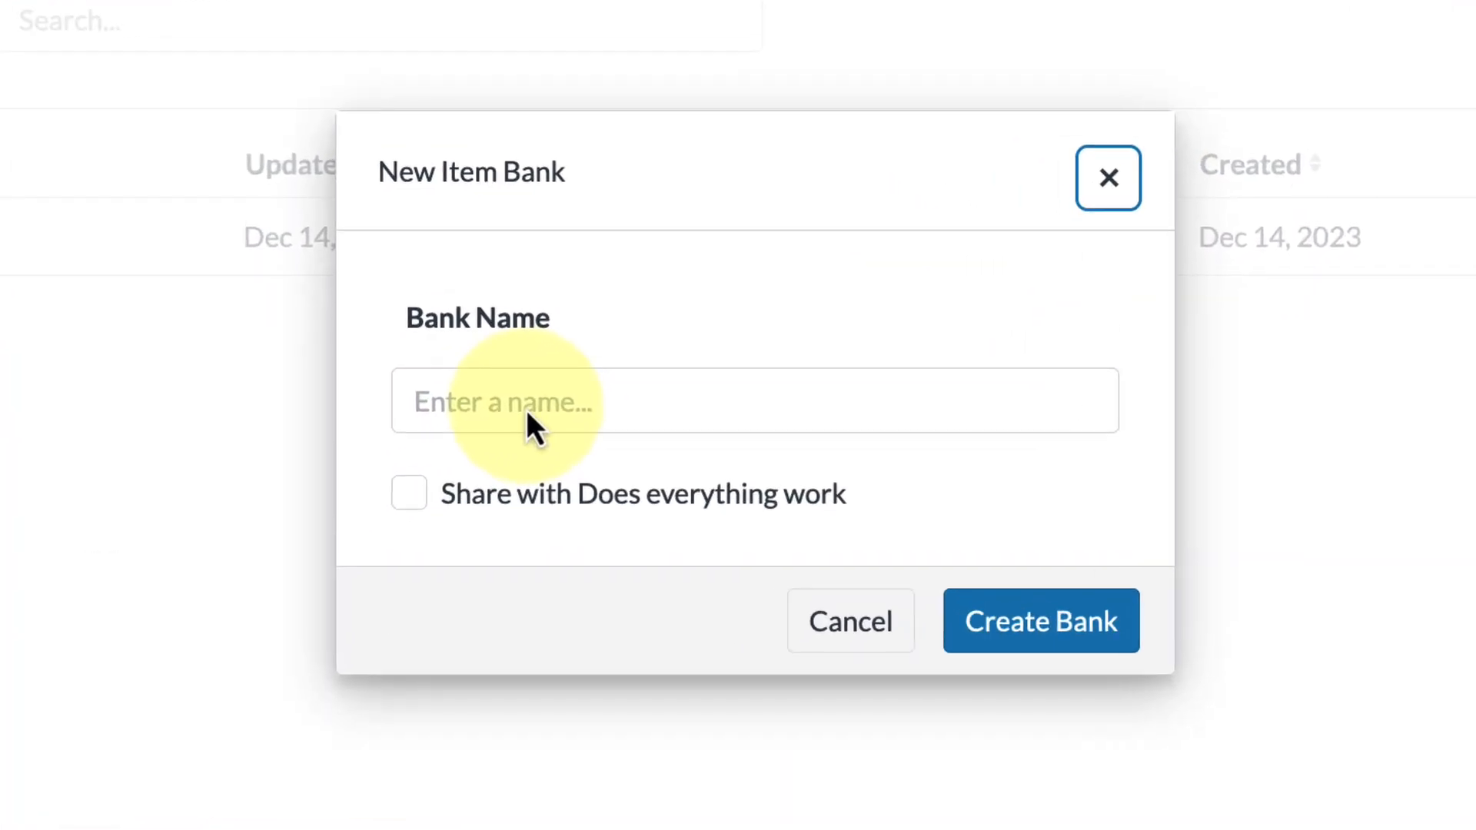
left_click(528, 415)
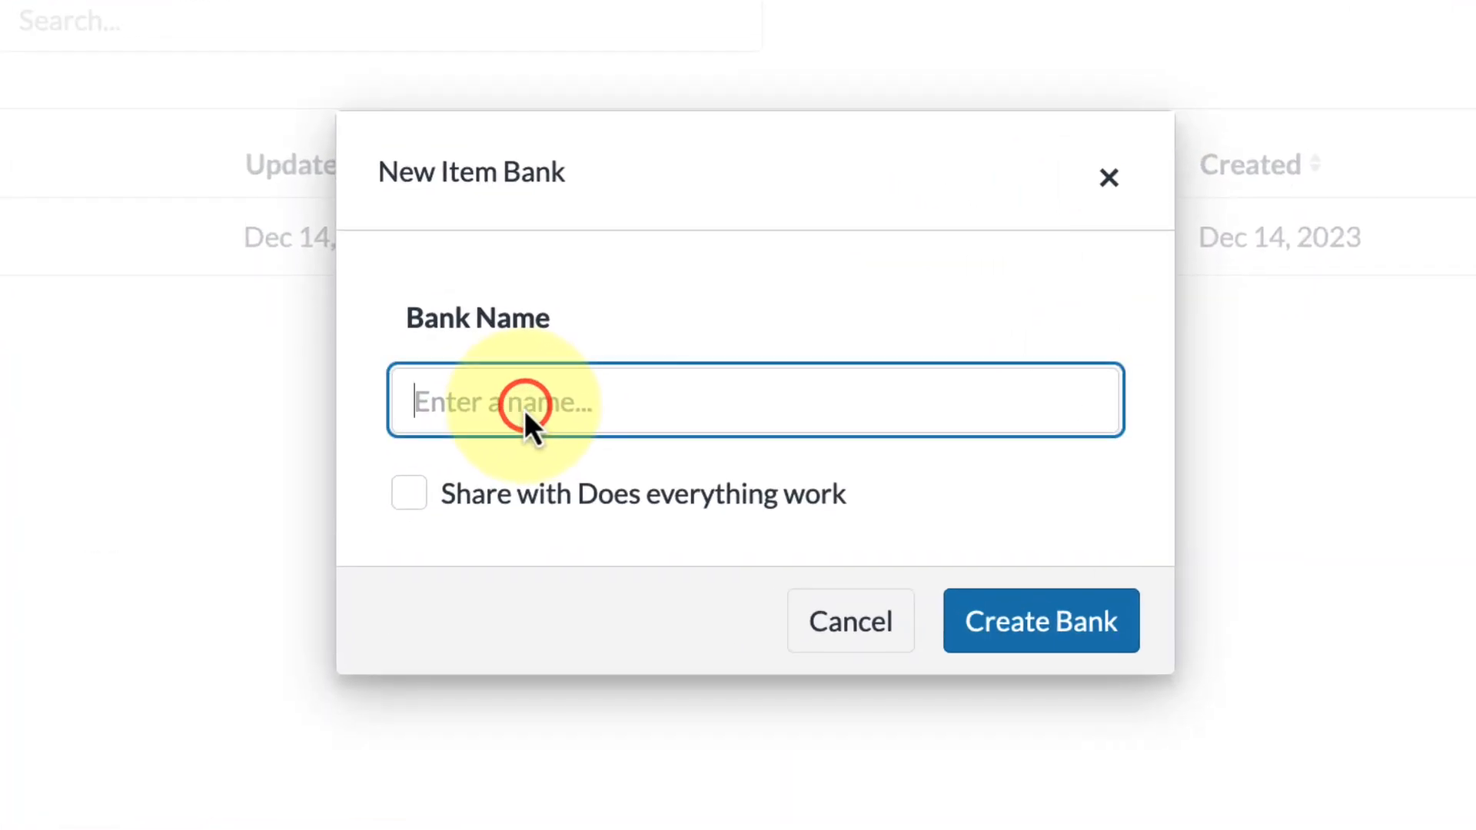
type("Chapter 2")
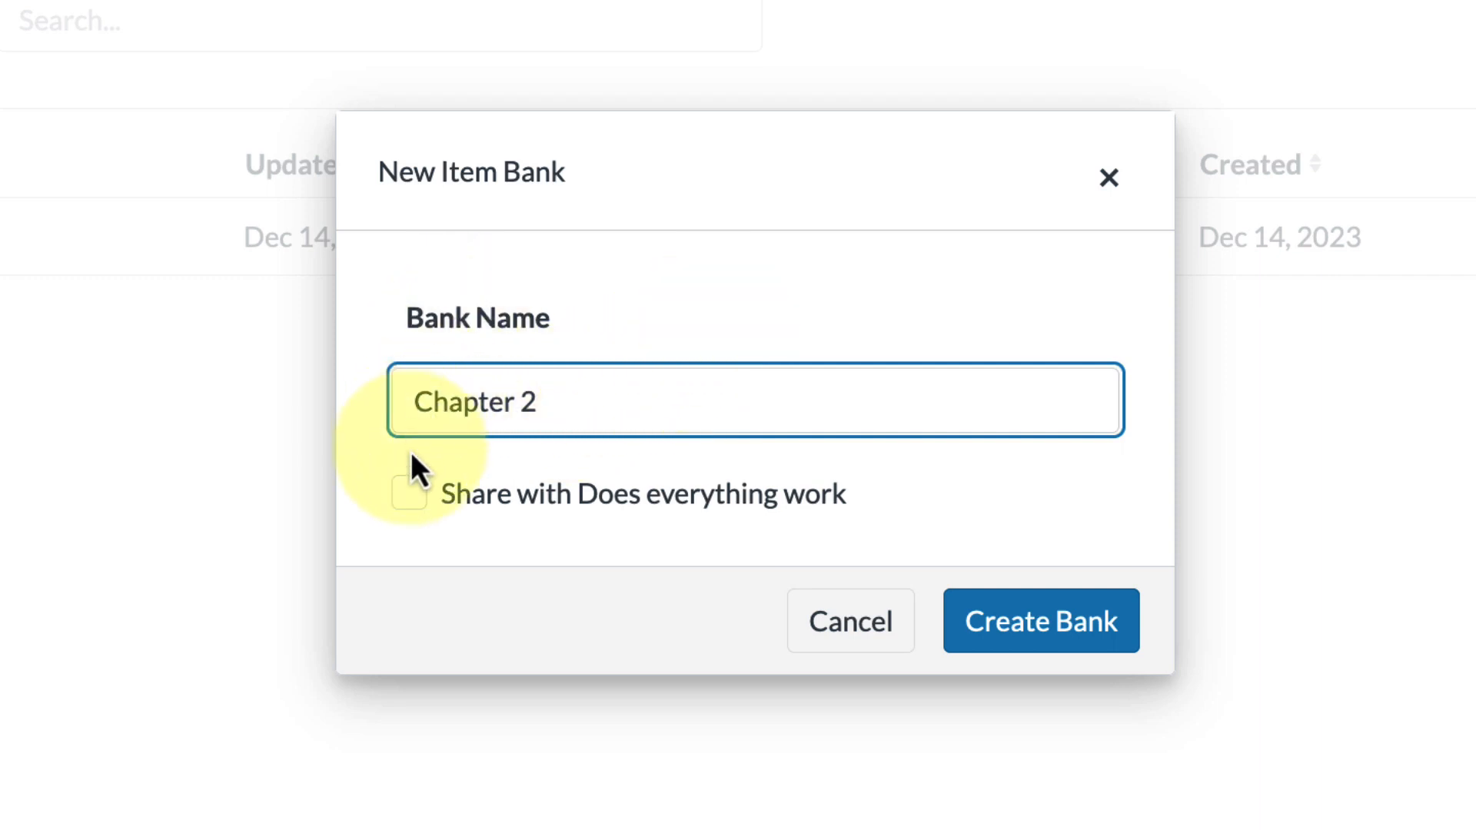
left_click(414, 504)
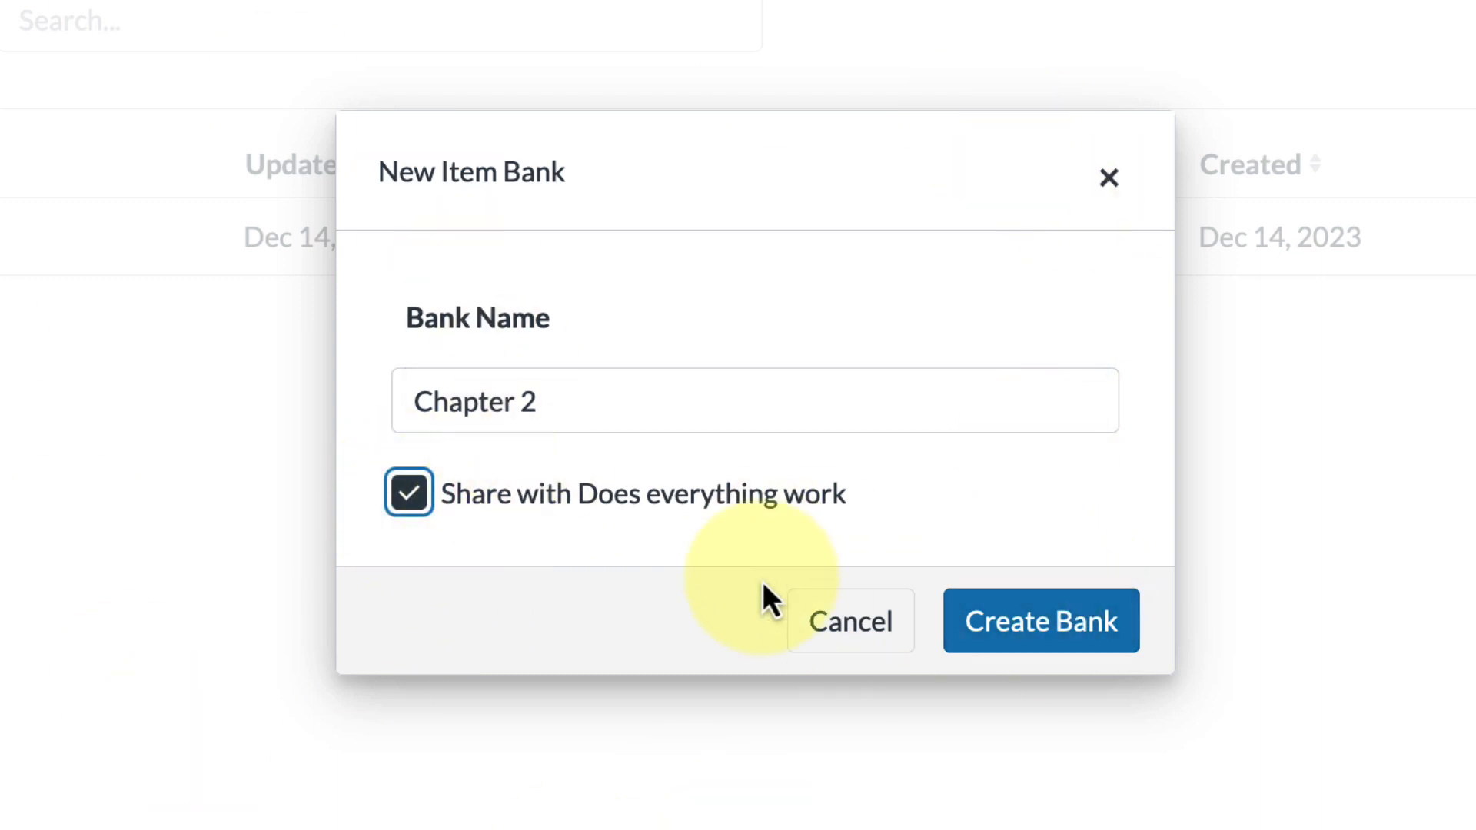
left_click(1071, 632)
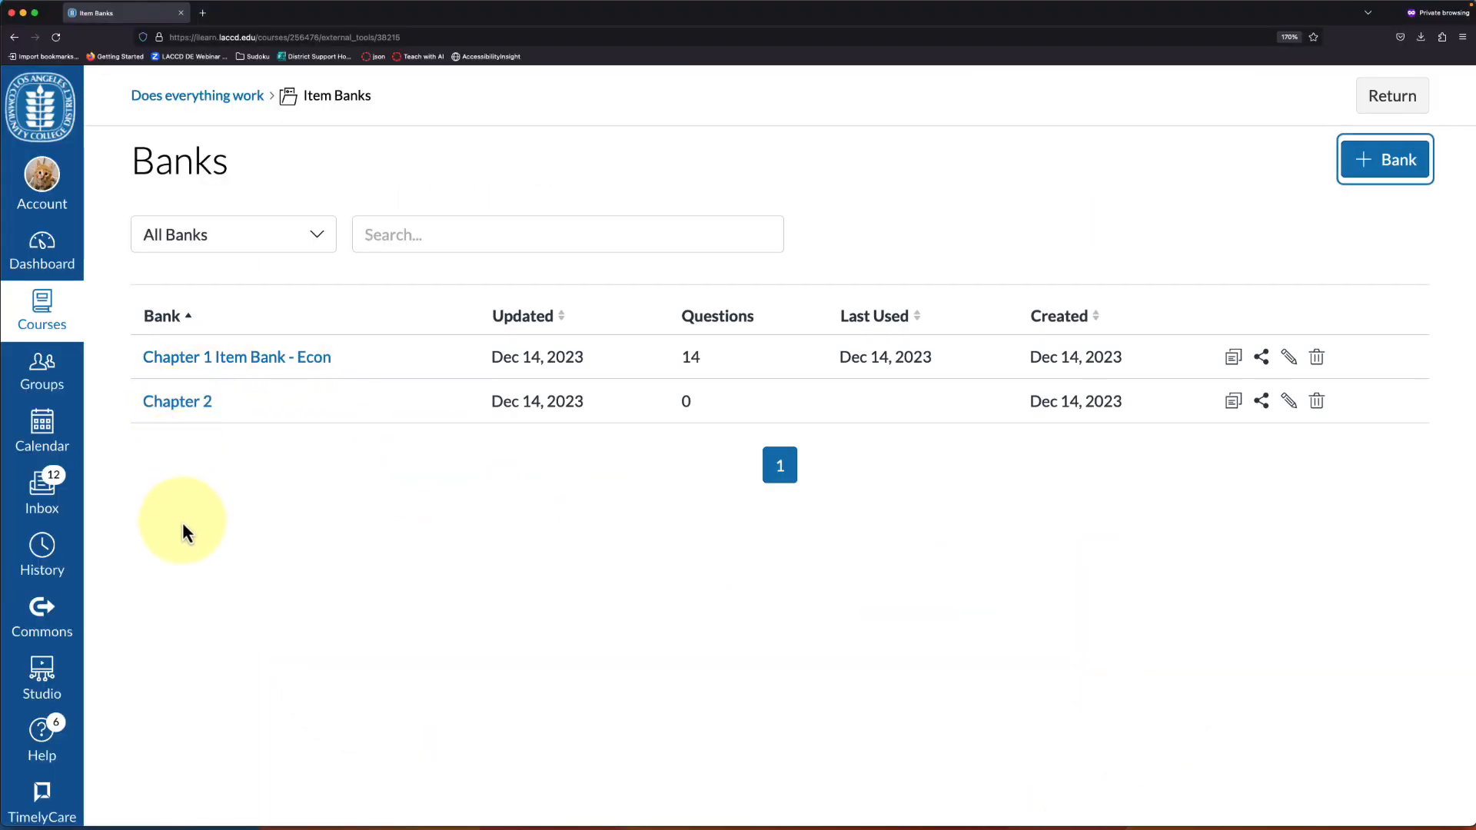
Step: Import does-everything-work-quiz-export.zip from Downloads into the Chapter 2 item bank
left_click(189, 402)
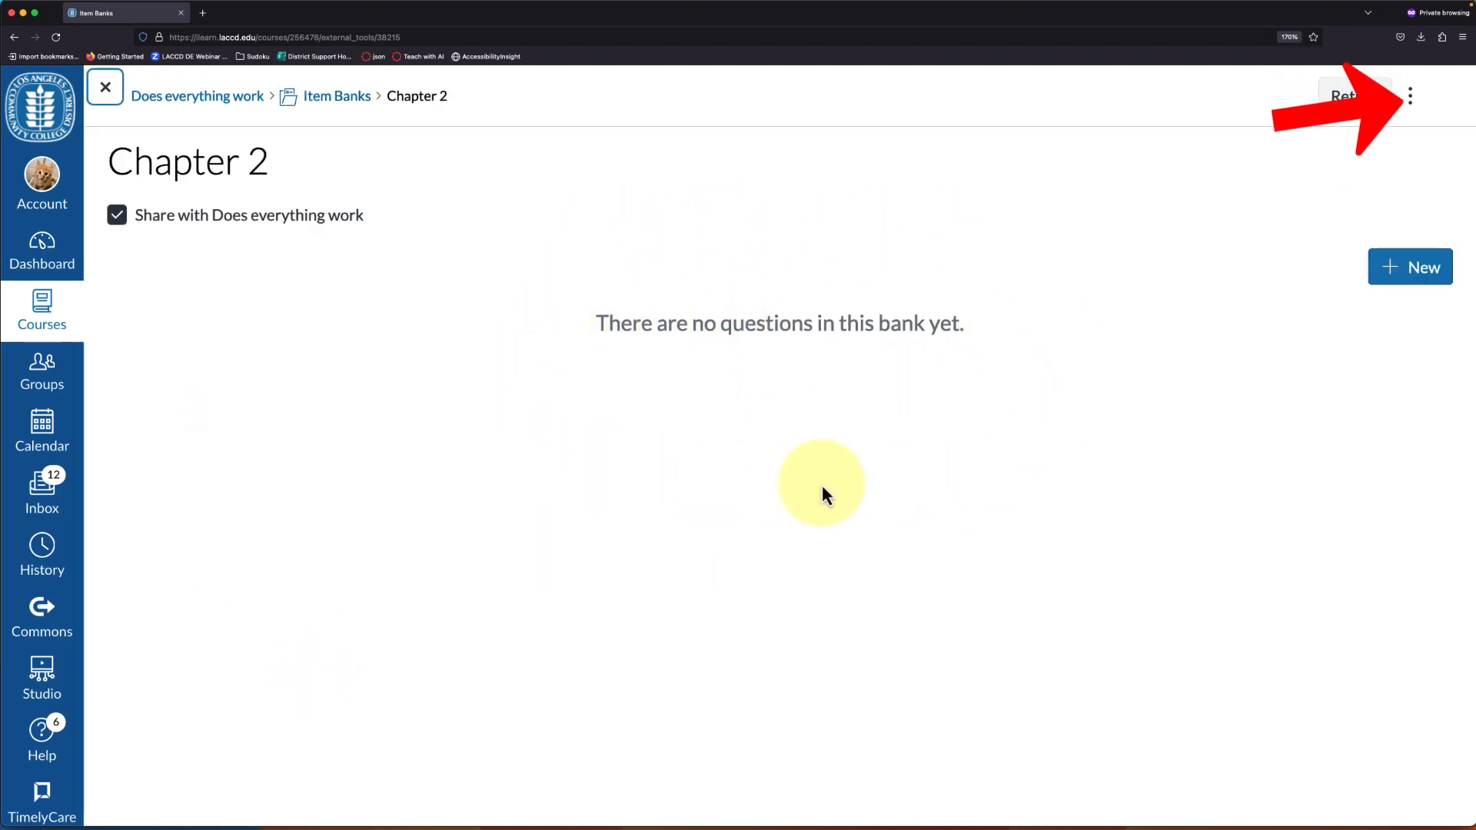
left_click(1417, 102)
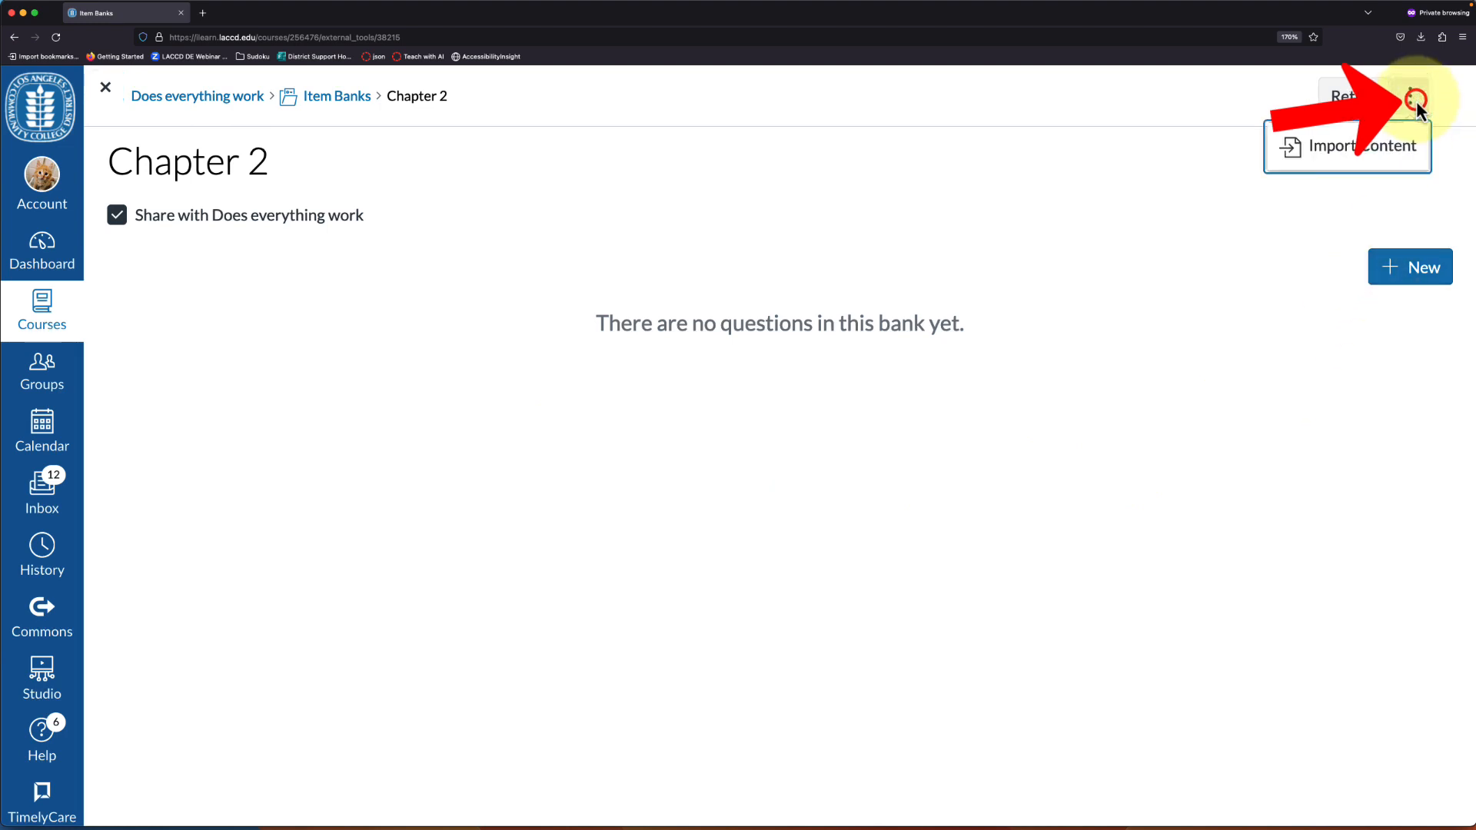
left_click(1337, 150)
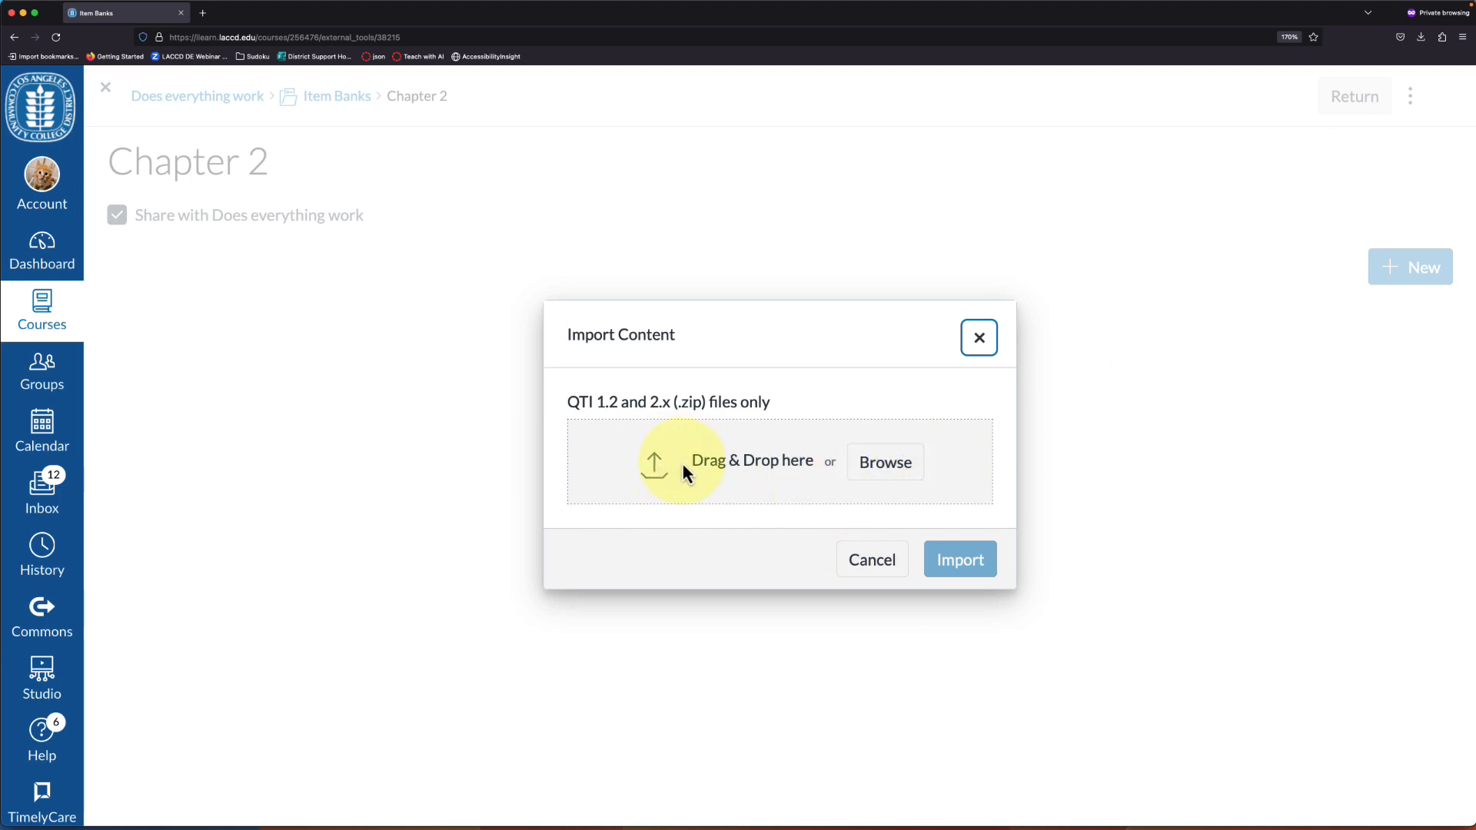
left_click(888, 471)
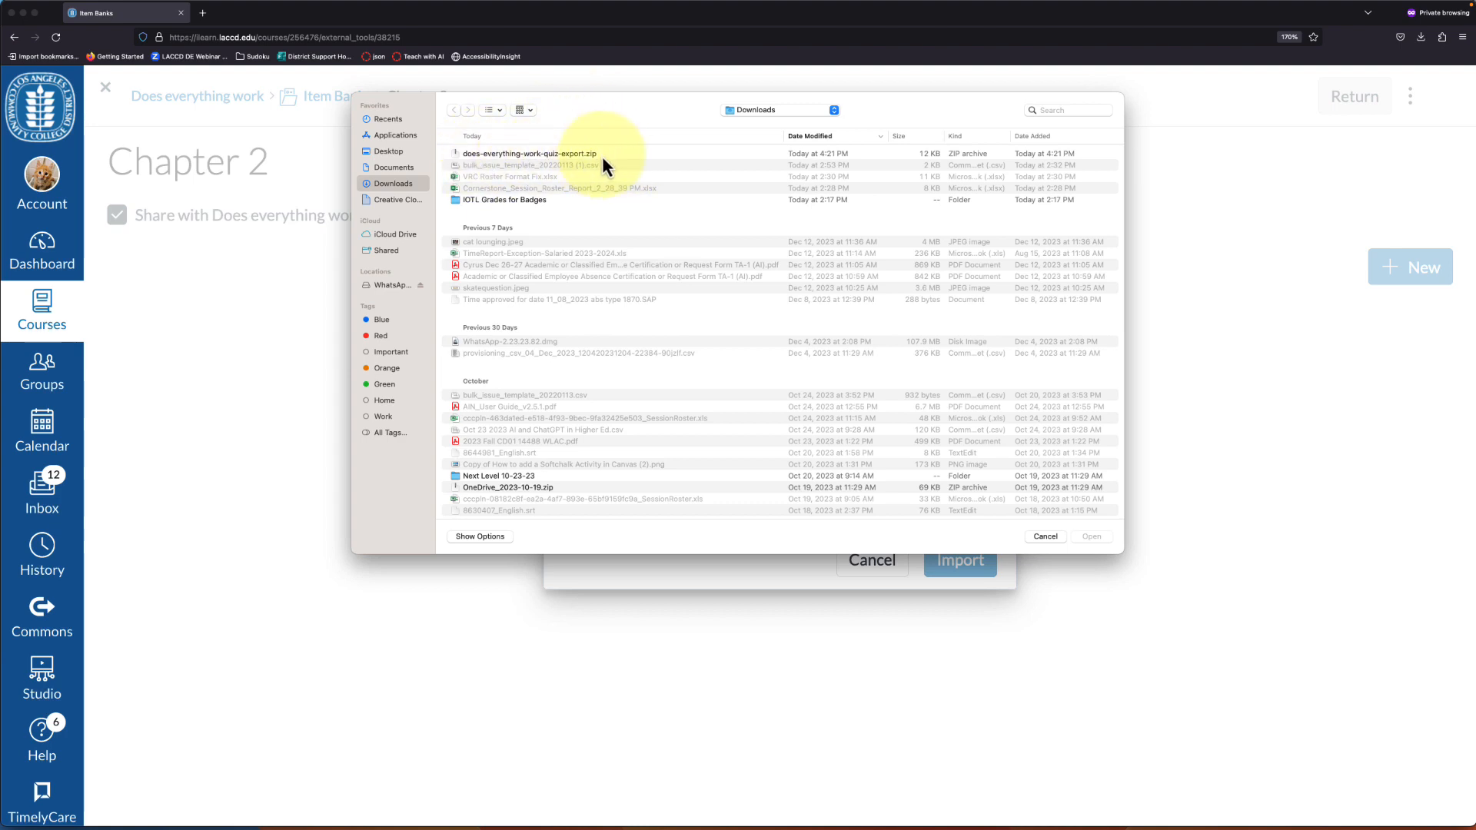
left_click(528, 155)
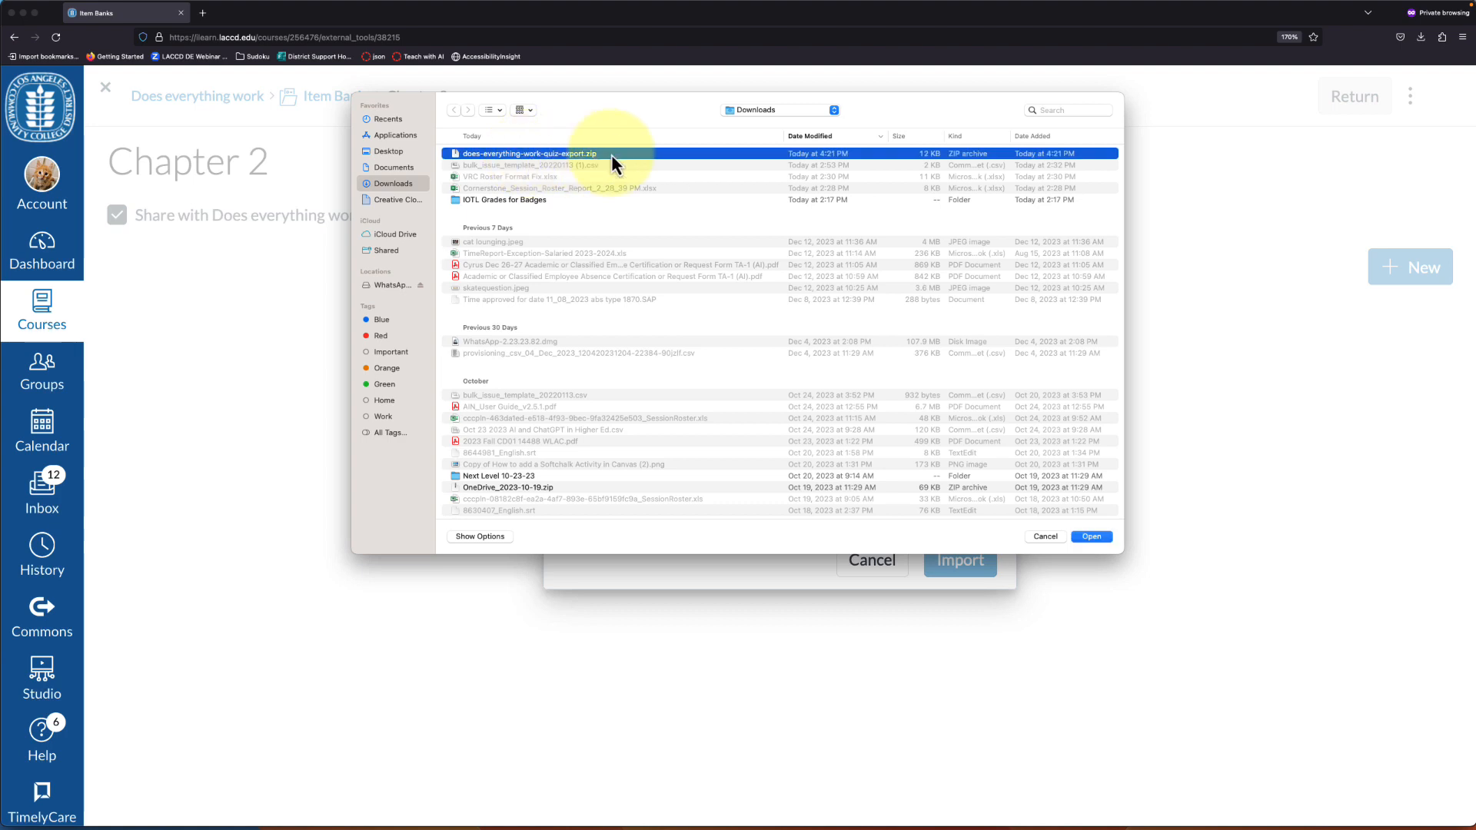
double_click(574, 157)
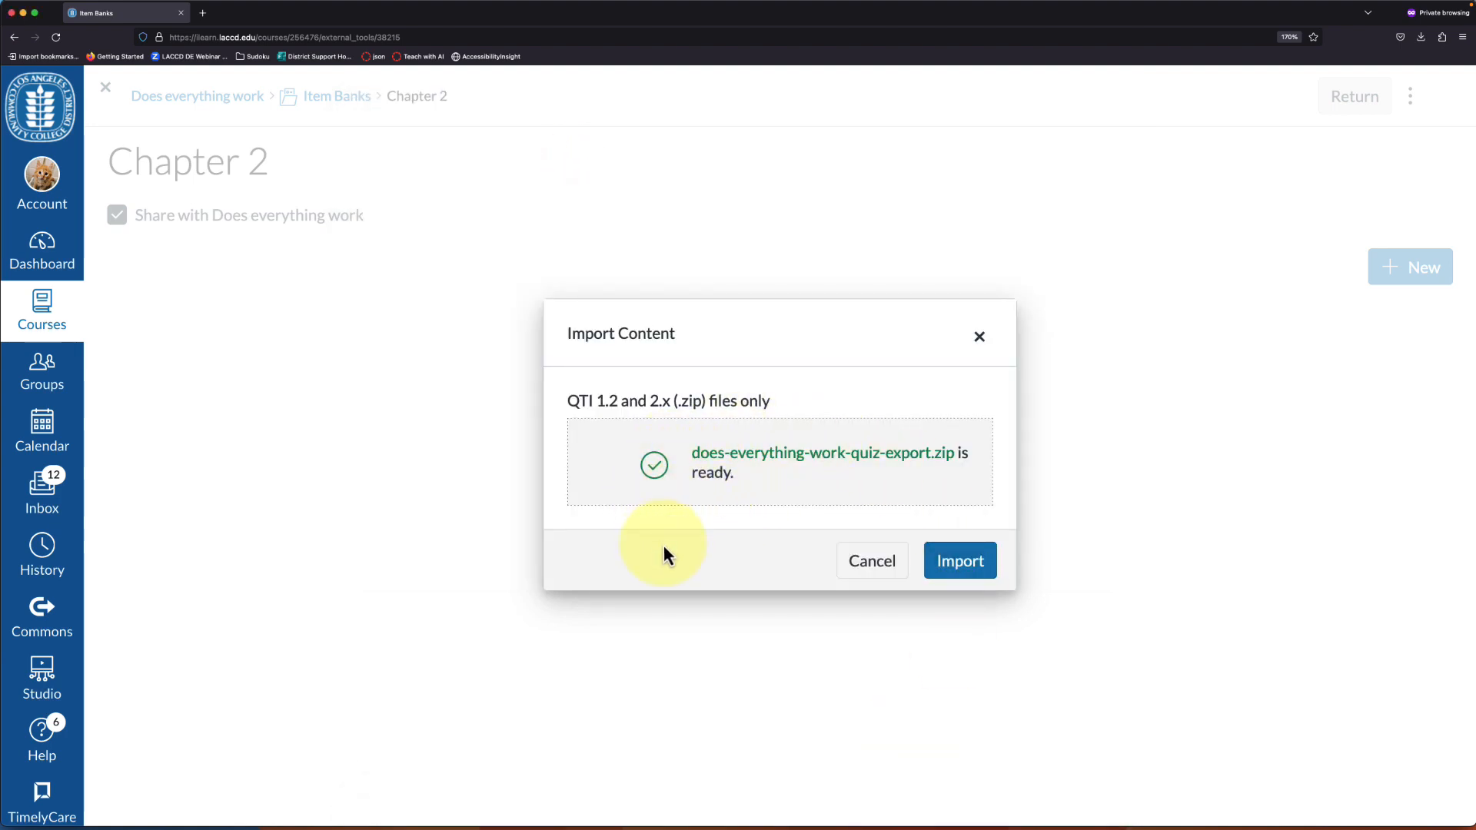
left_click(972, 565)
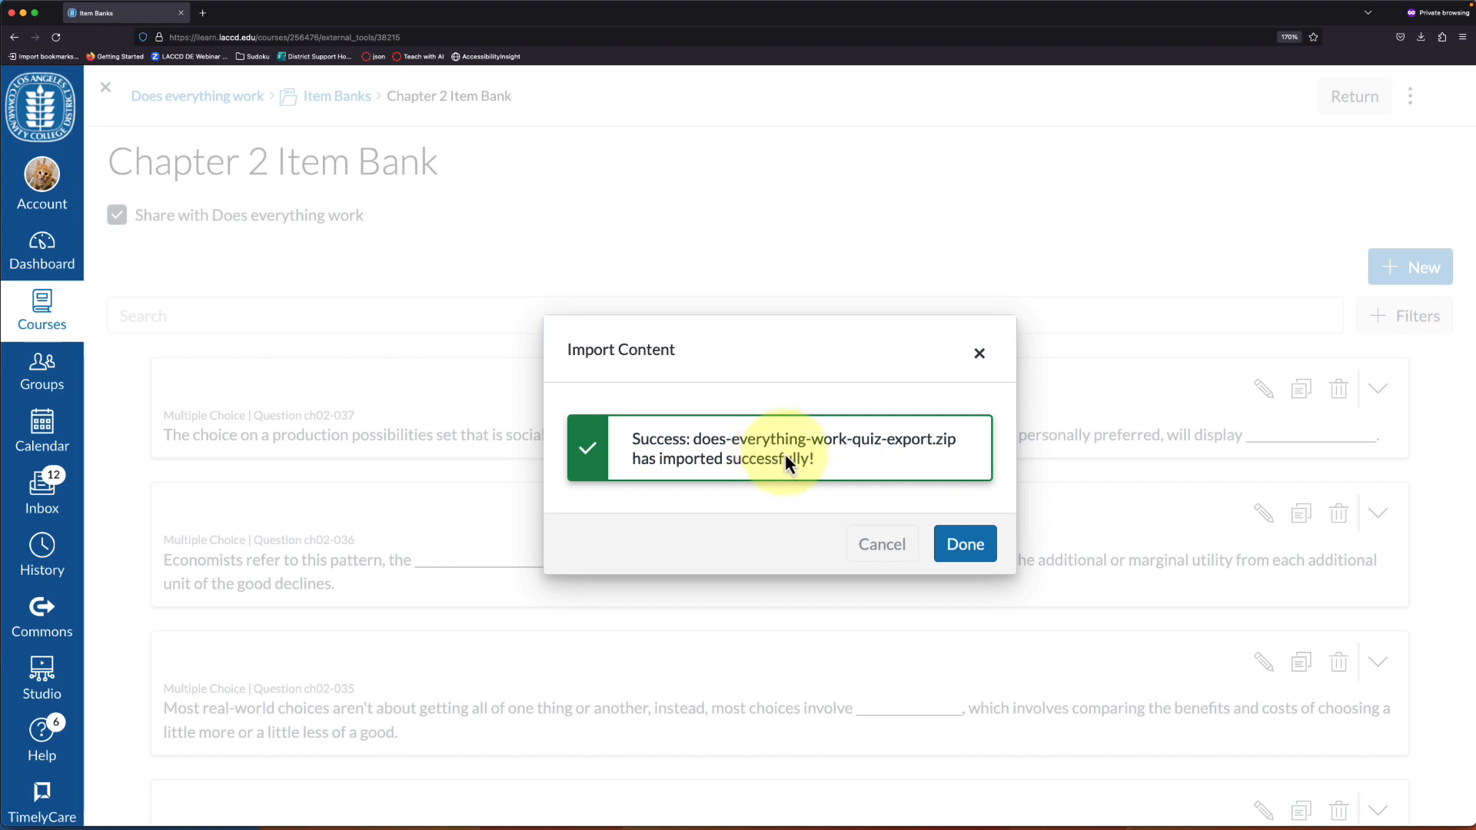
left_click(960, 544)
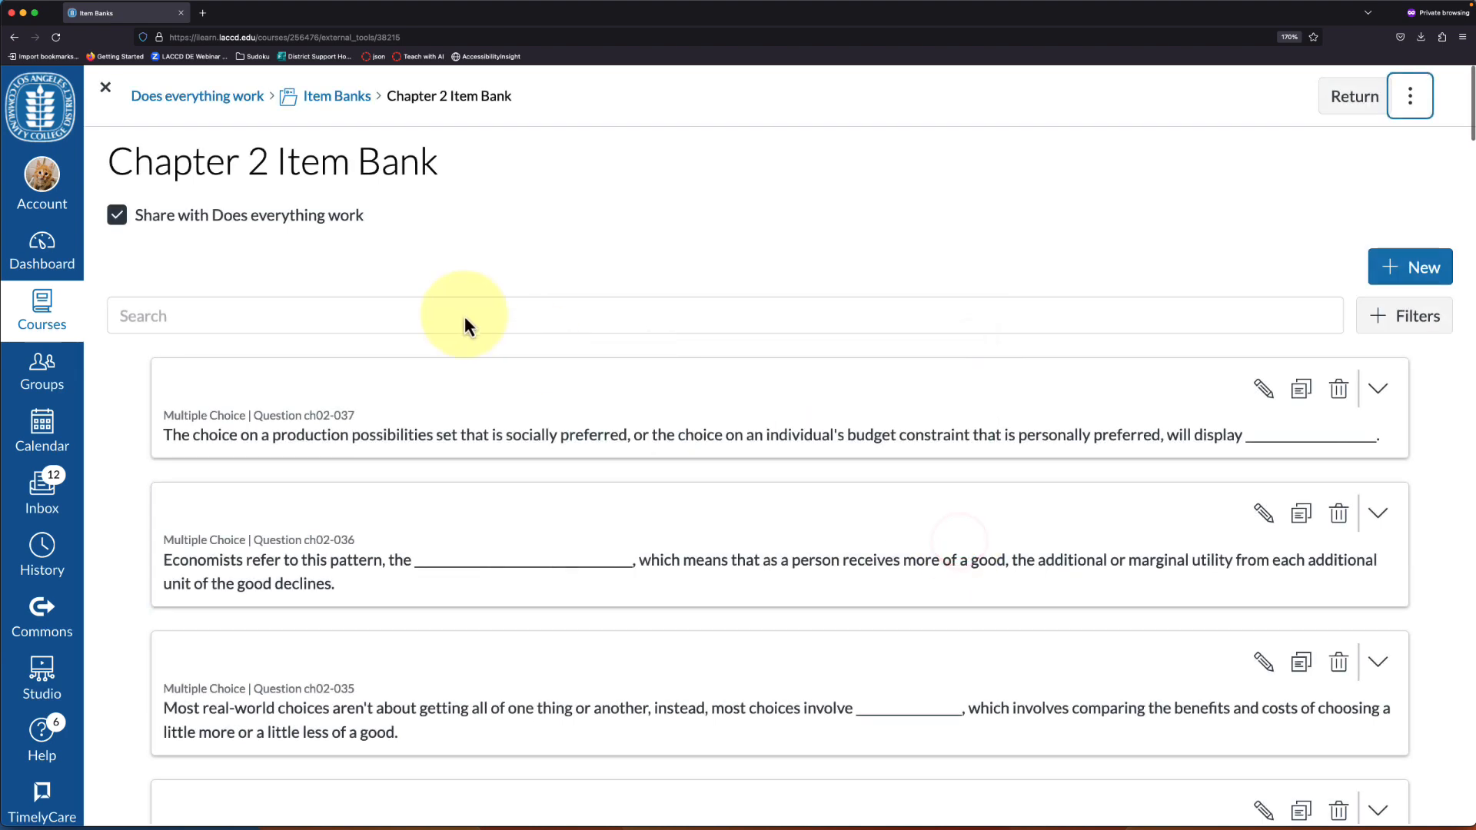
left_click_drag(441, 162, 104, 155)
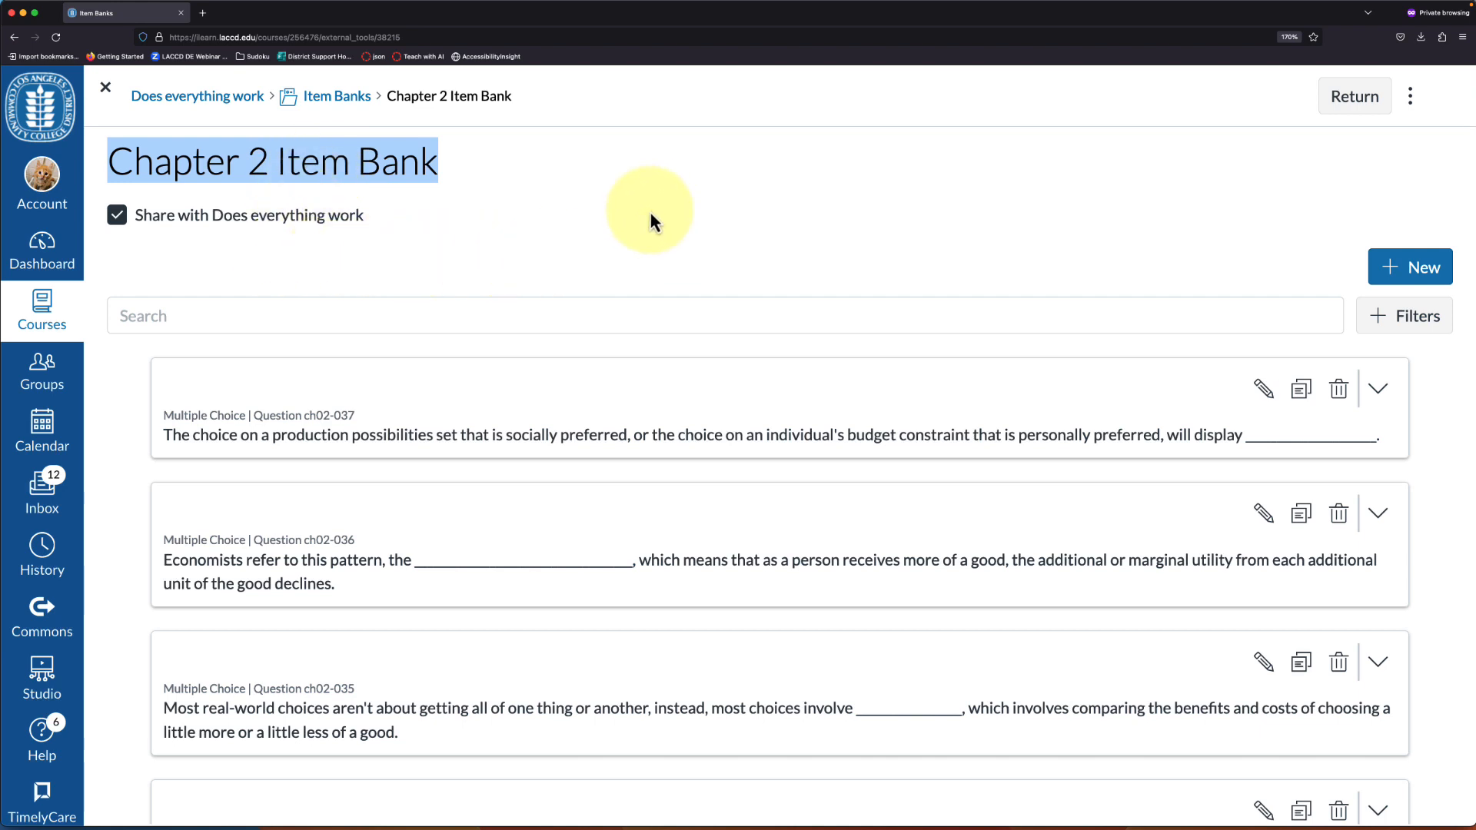
Step: Return to the course's quiz list and delete the Chapter 2 Item Bank quiz
left_click(214, 102)
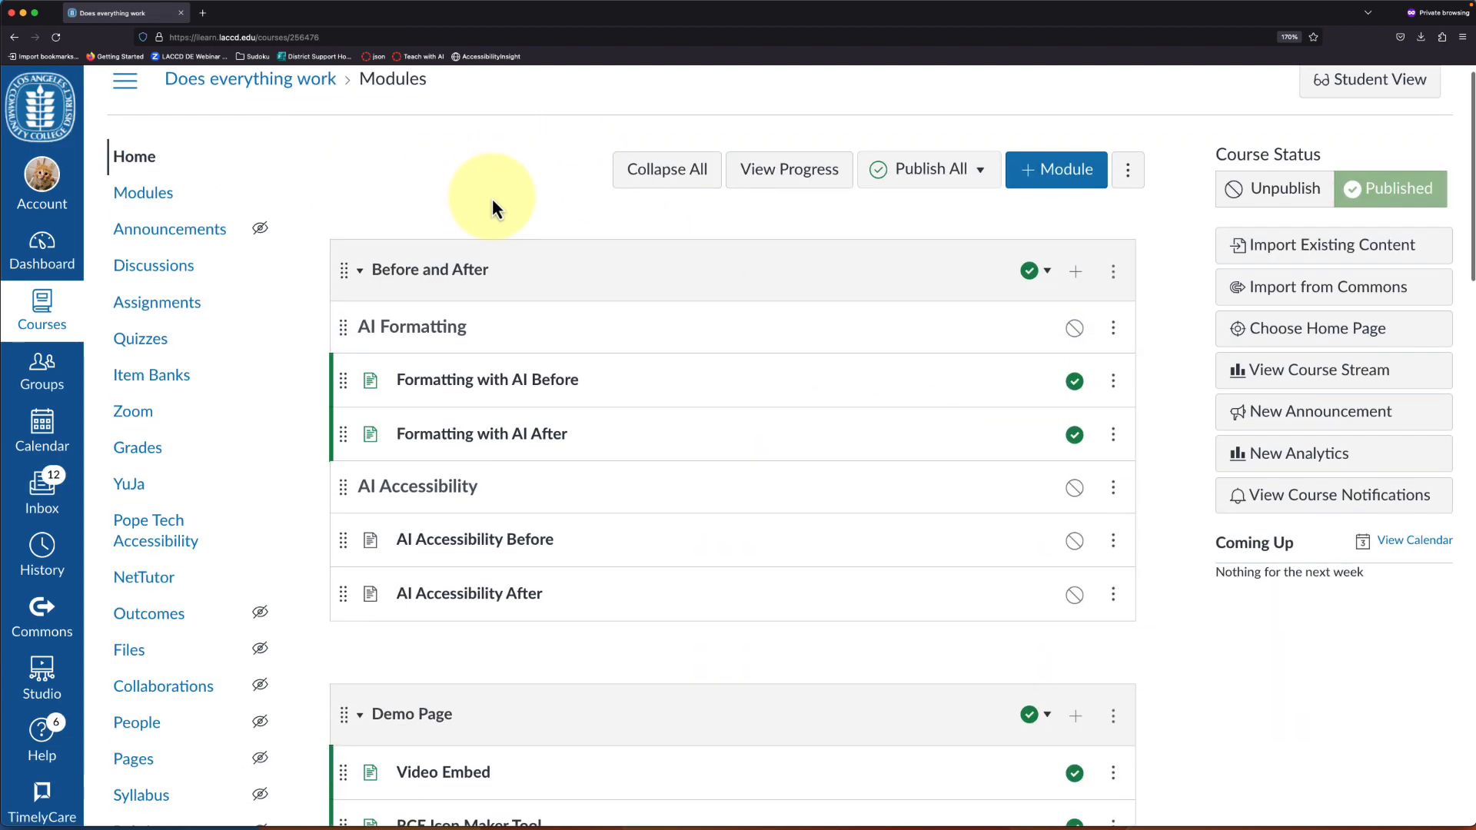
left_click(141, 338)
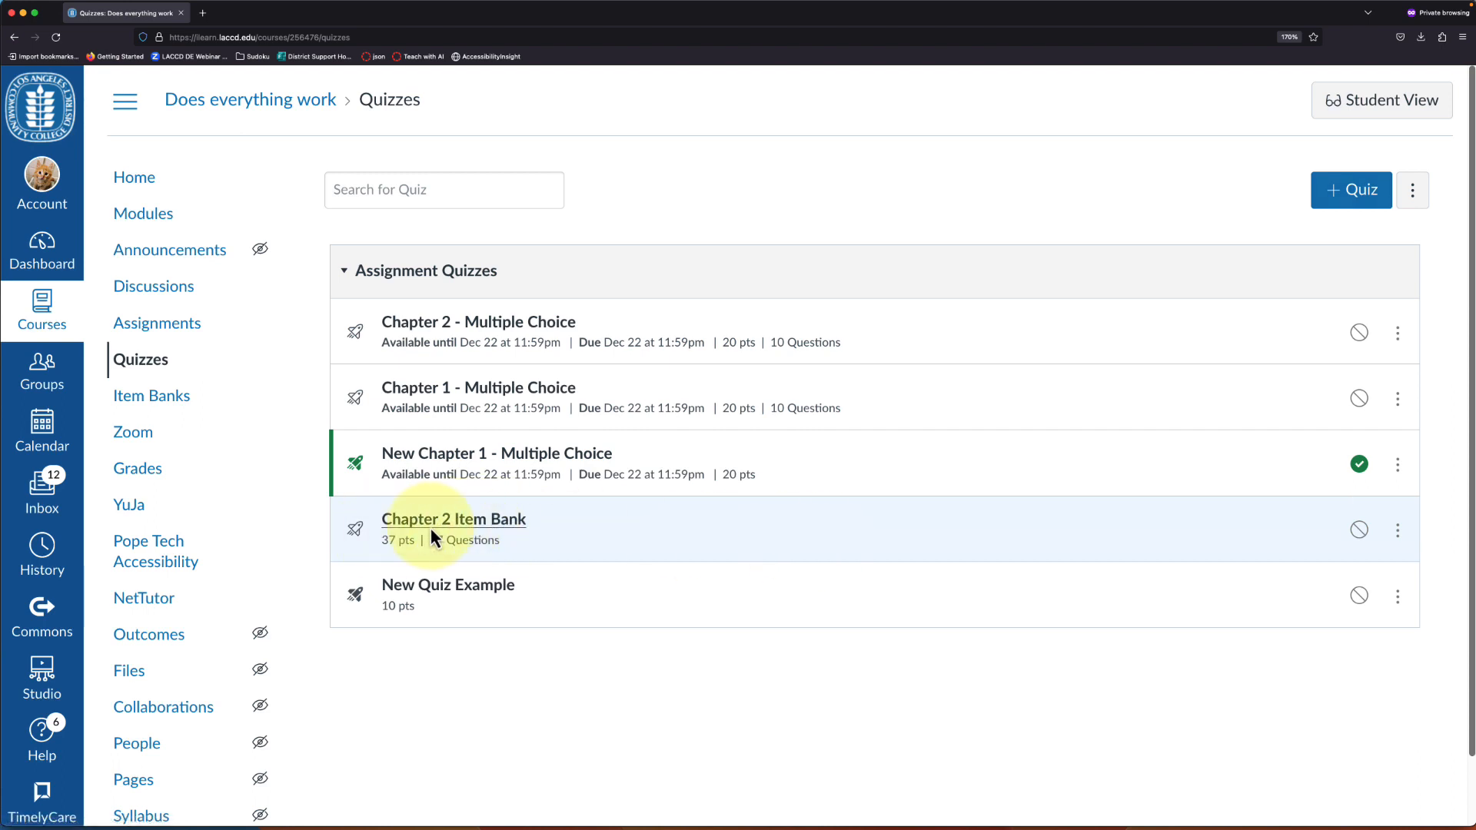
left_click(1402, 535)
left_click(1354, 624)
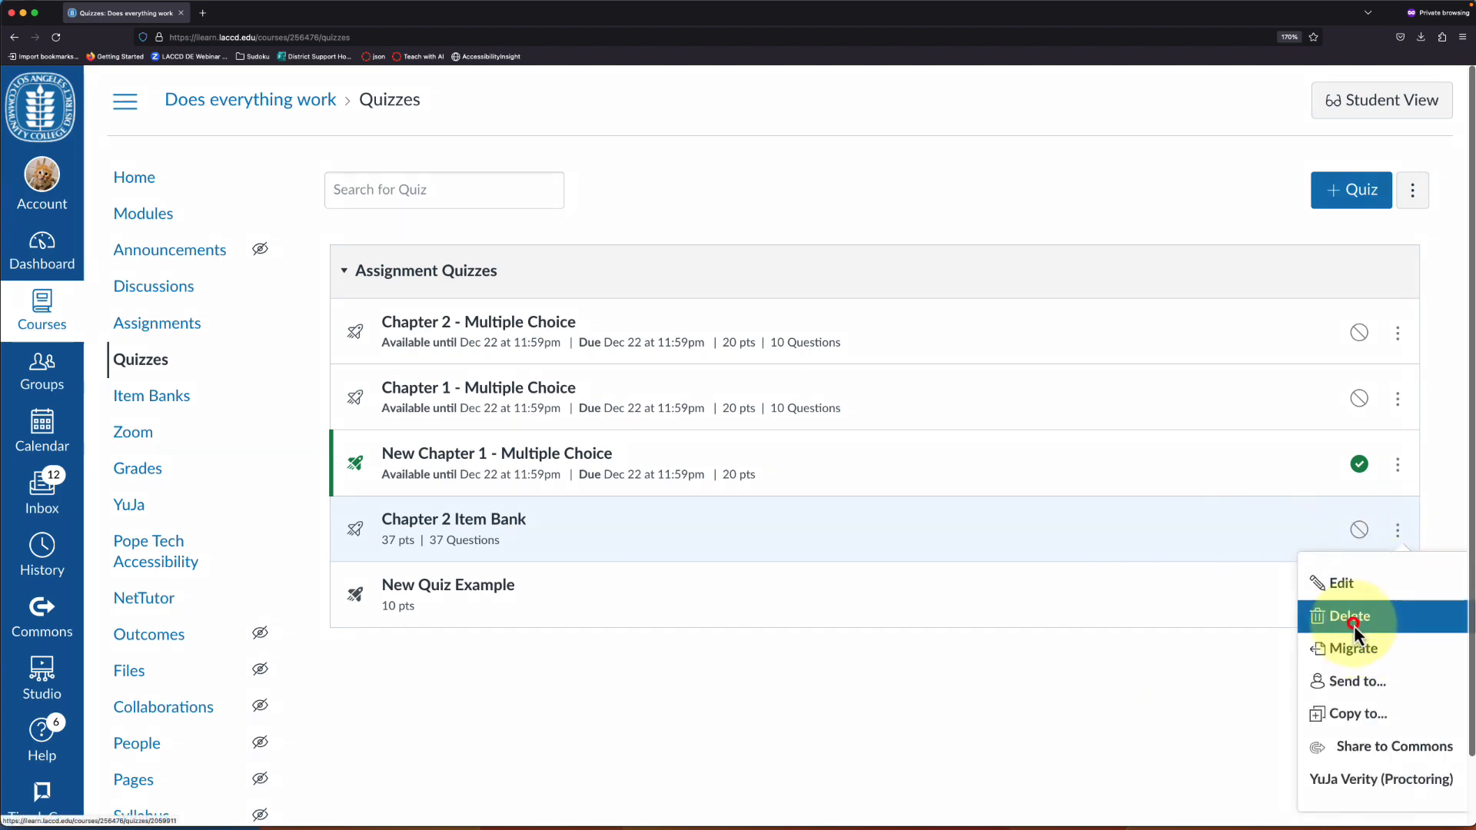
left_click(821, 470)
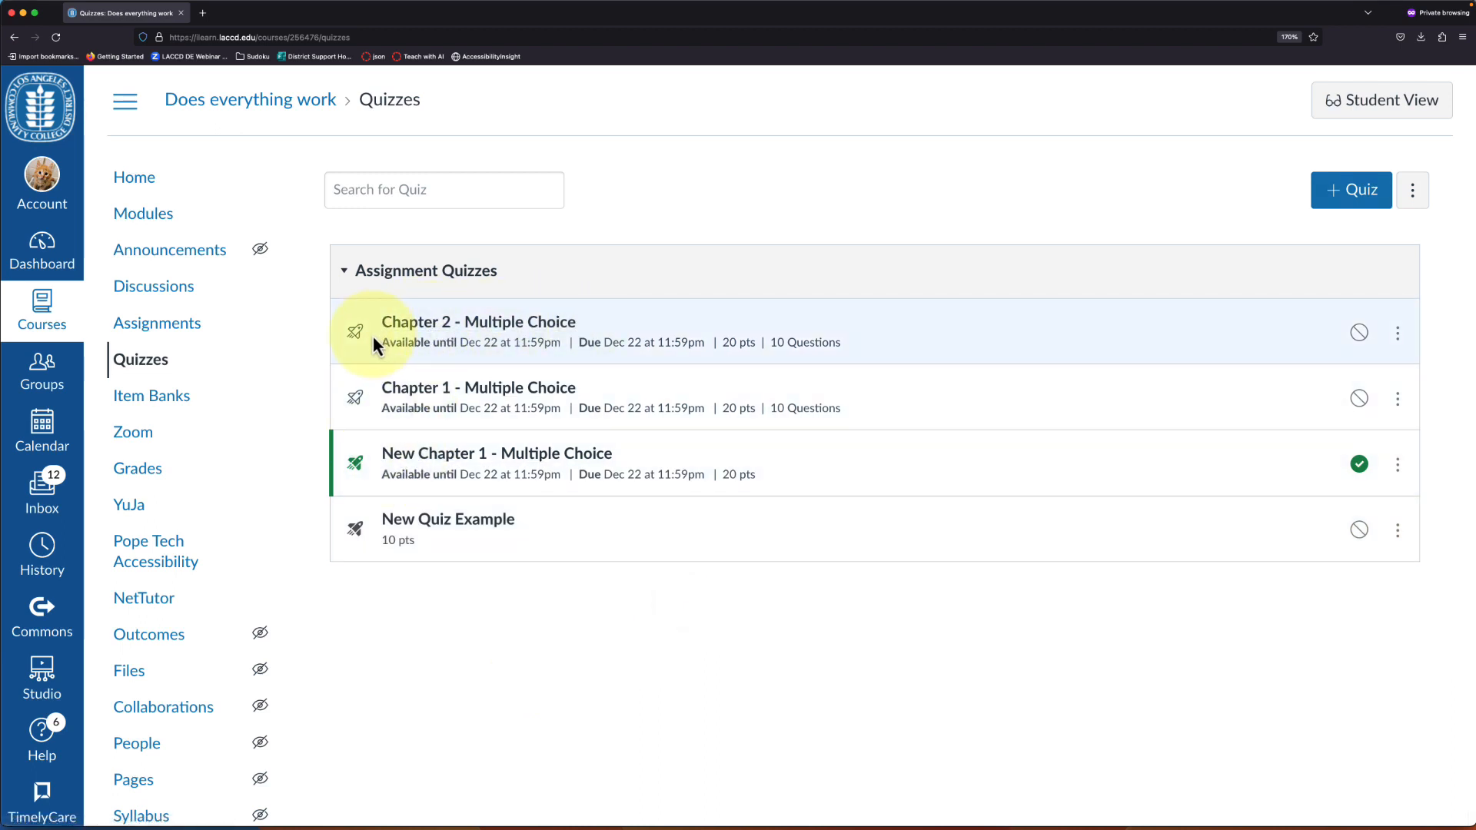
Step: Create a quiz with the New Quizzes engine and name it "Chapter 2 Quiz New"
left_click(1353, 196)
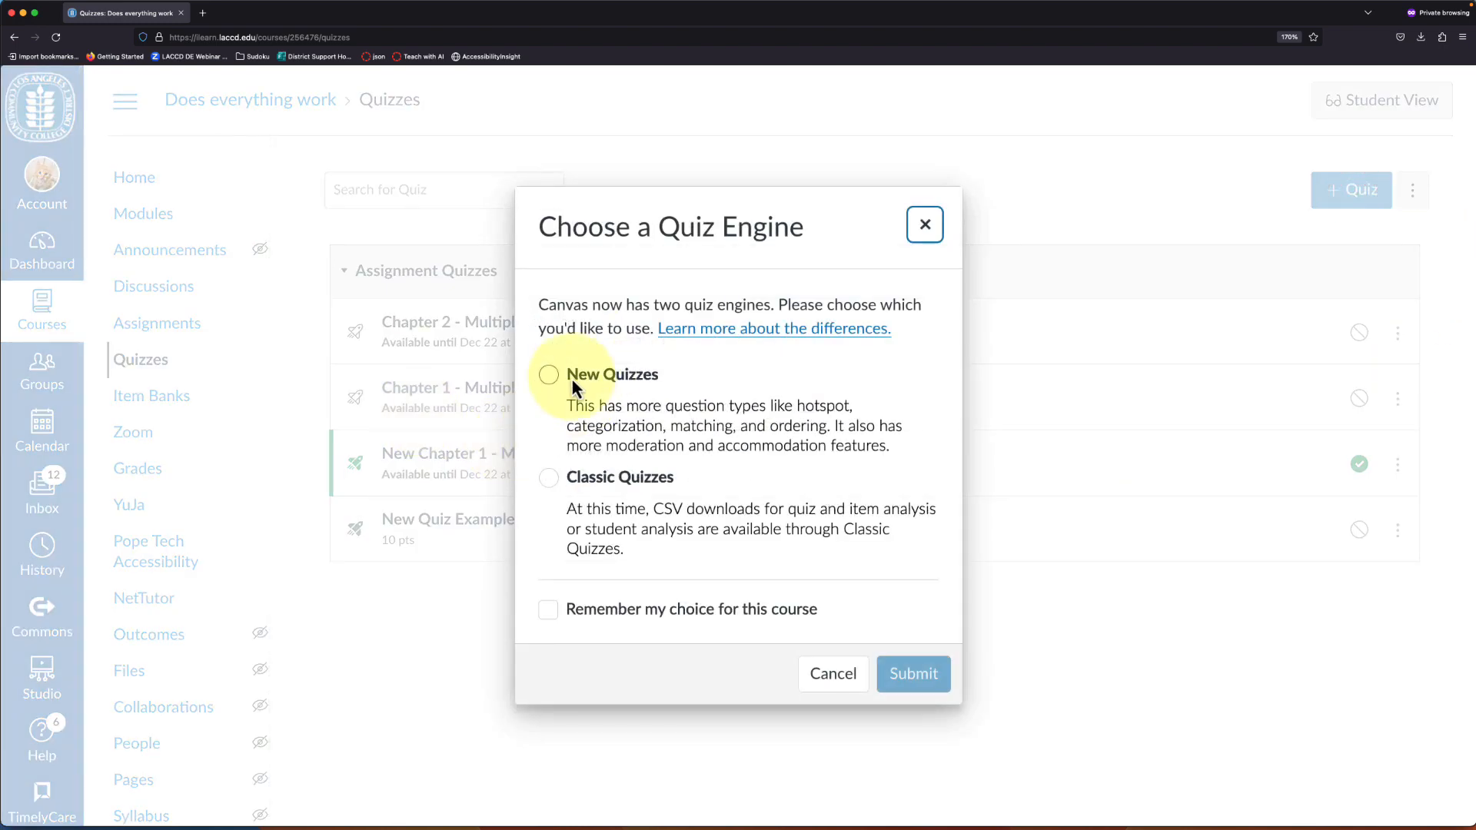
left_click(547, 375)
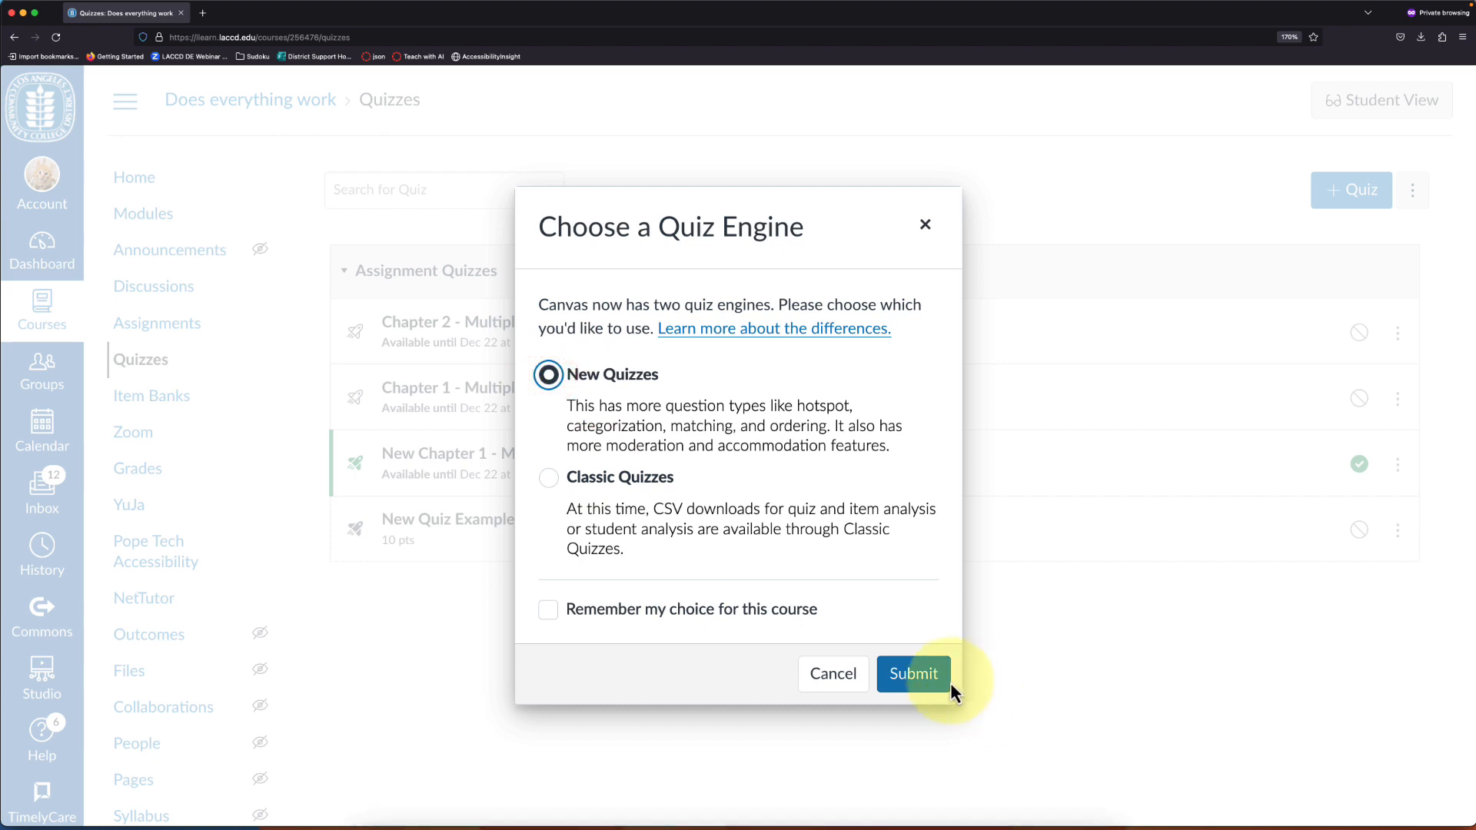
left_click(922, 681)
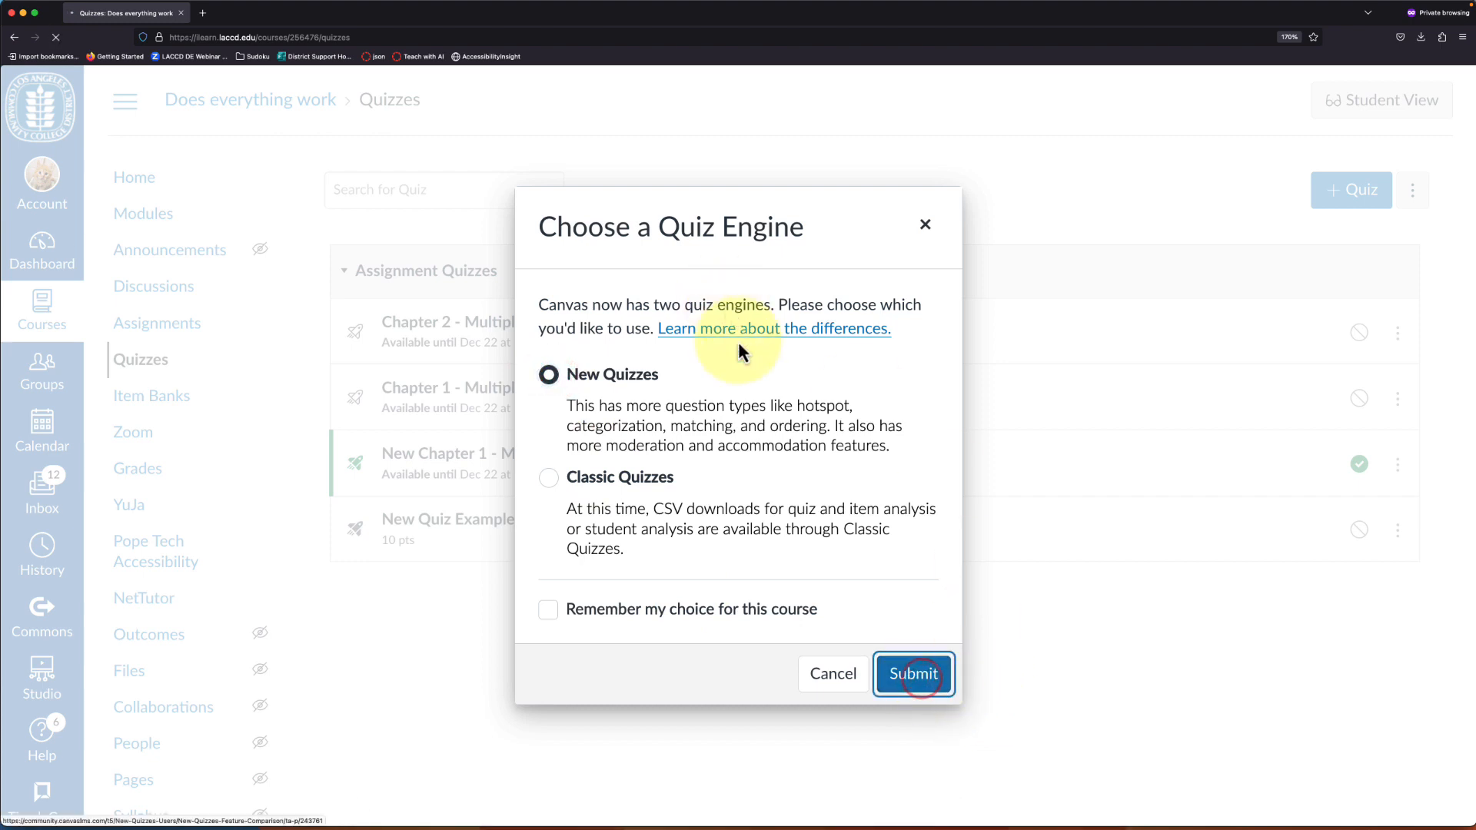
left_click(403, 275)
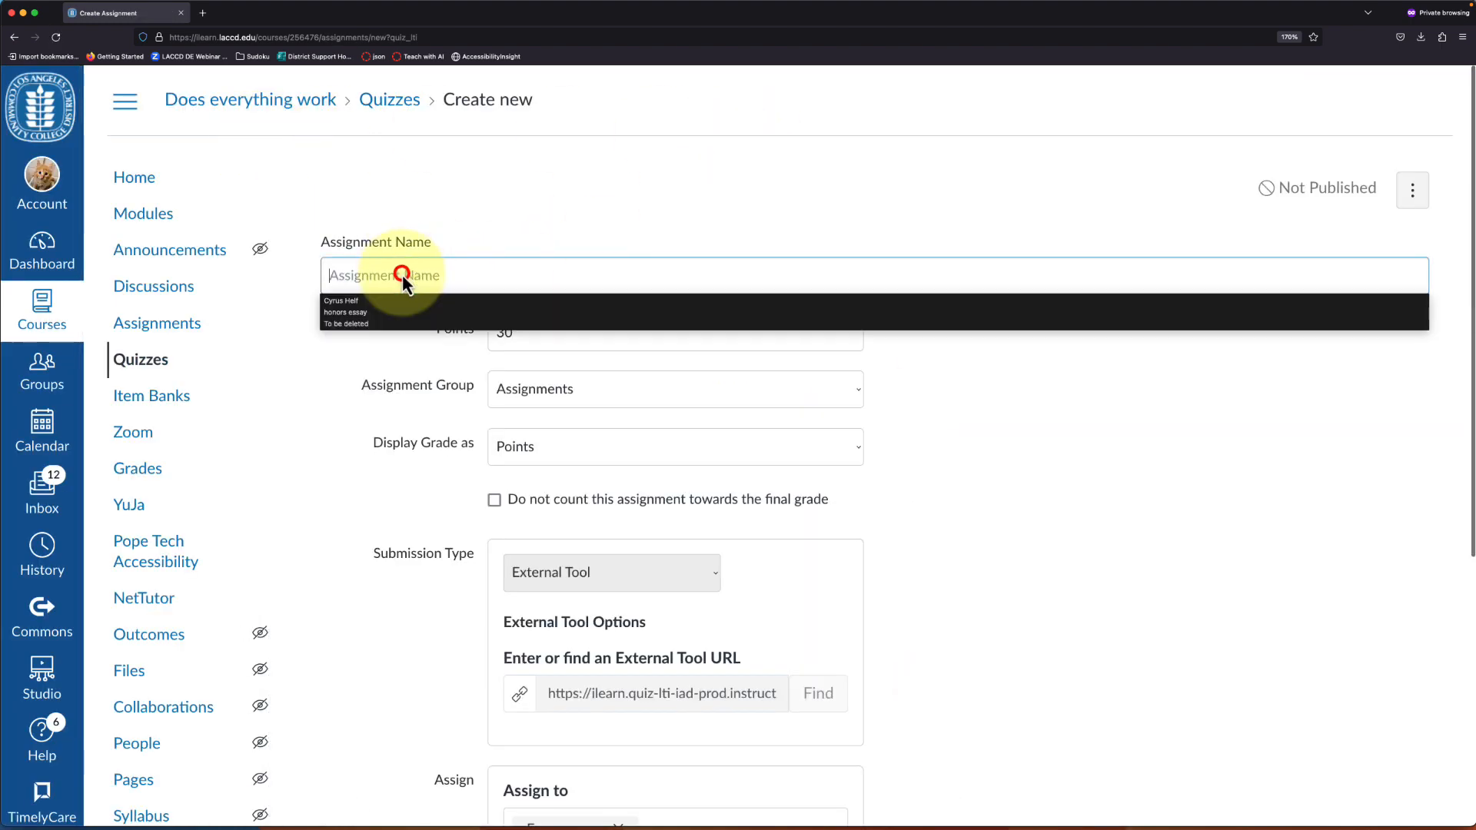
type("Chapter 2 Quiz")
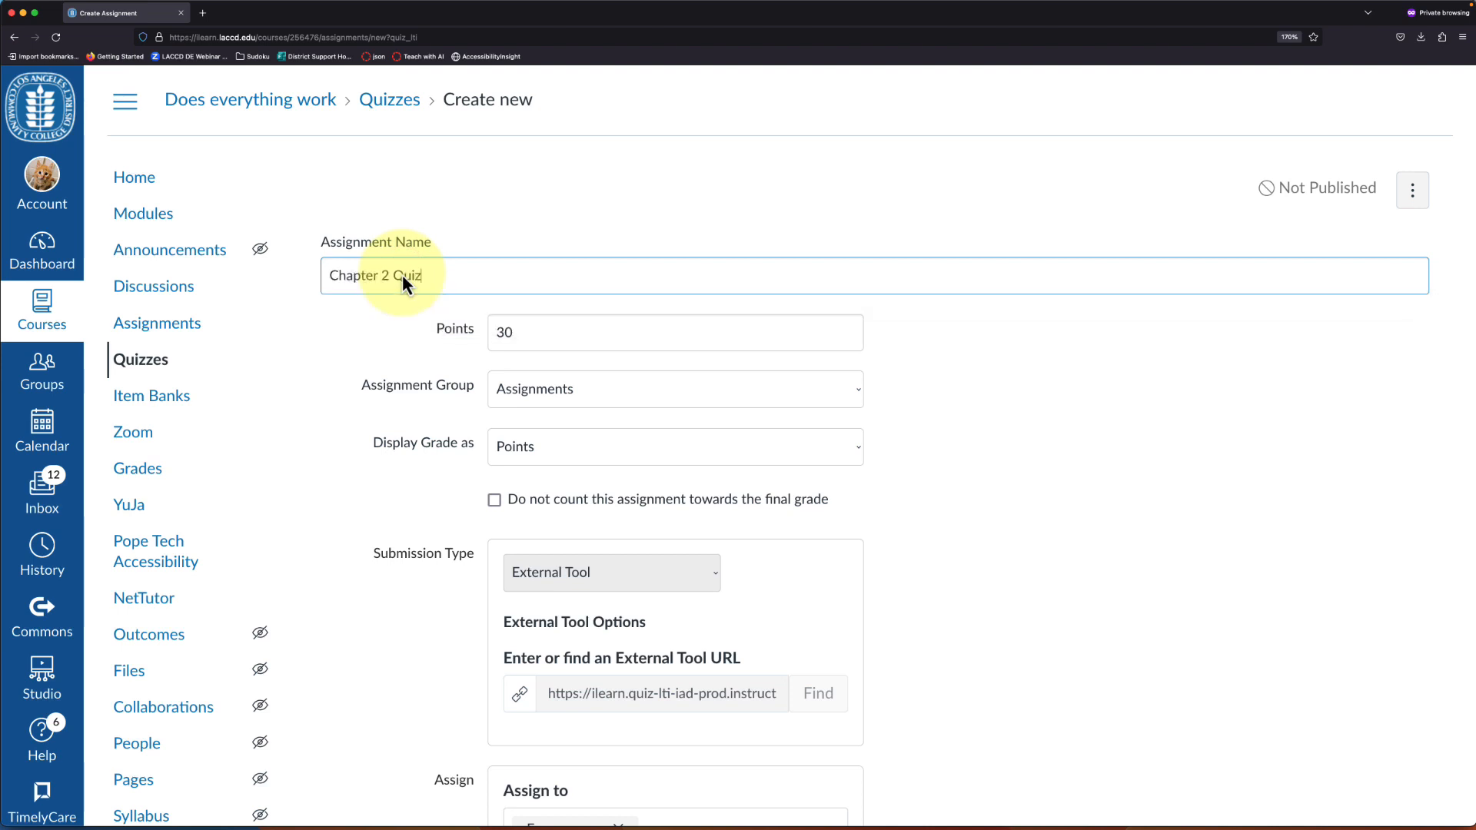
type("New")
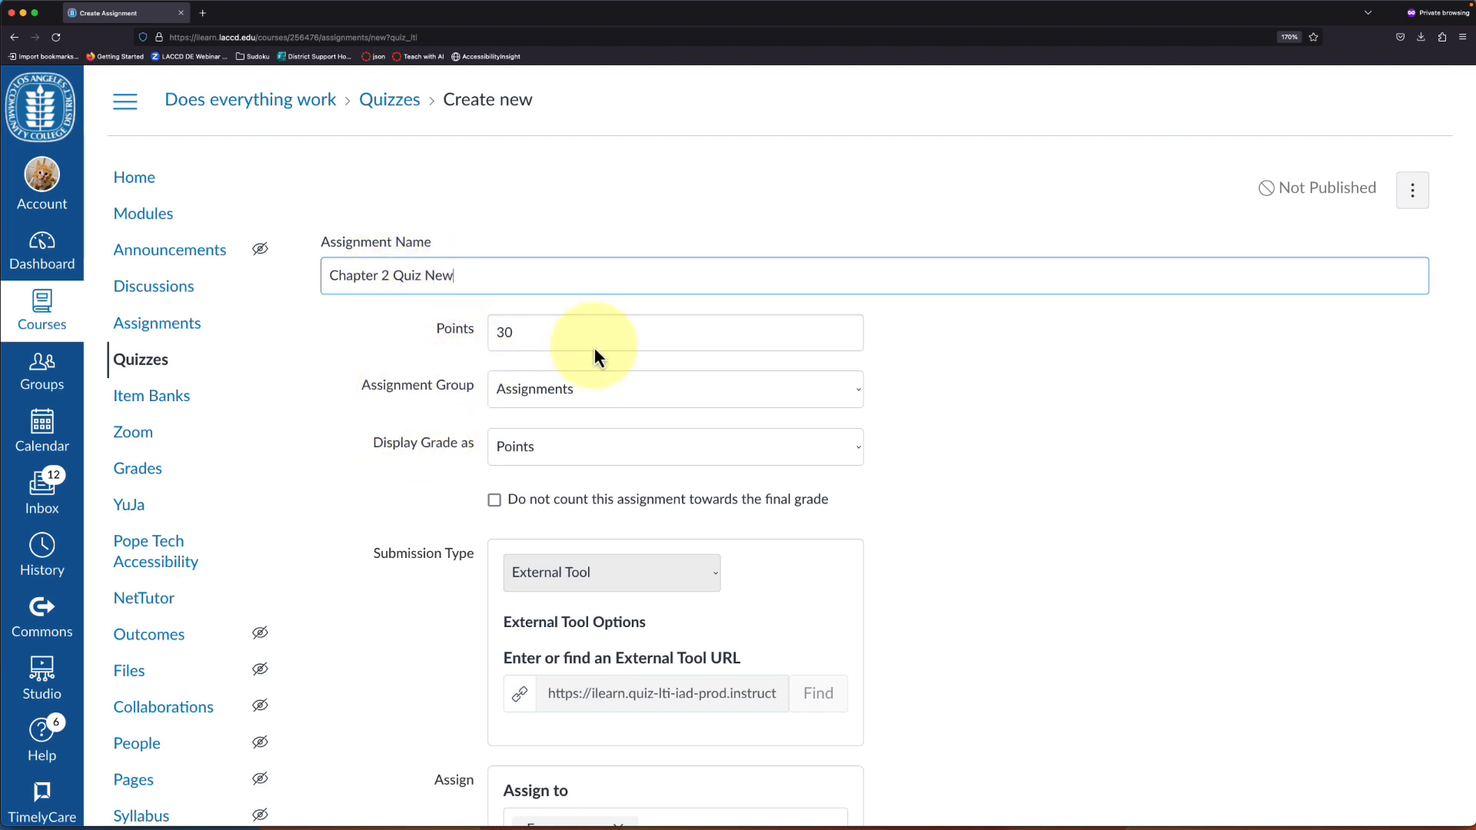
Step: Set the quiz's points to 20
double_click(505, 339)
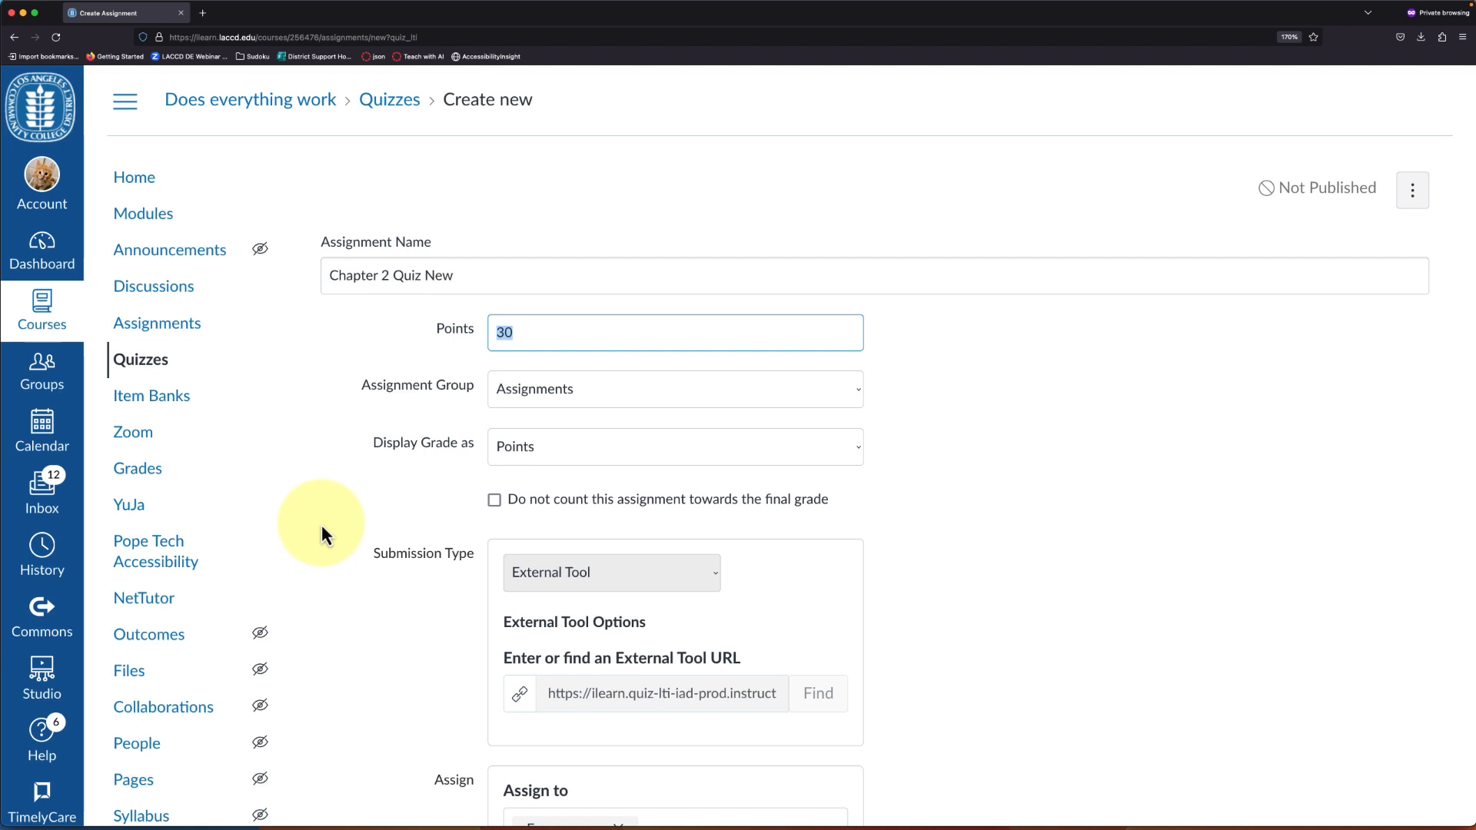
type("20")
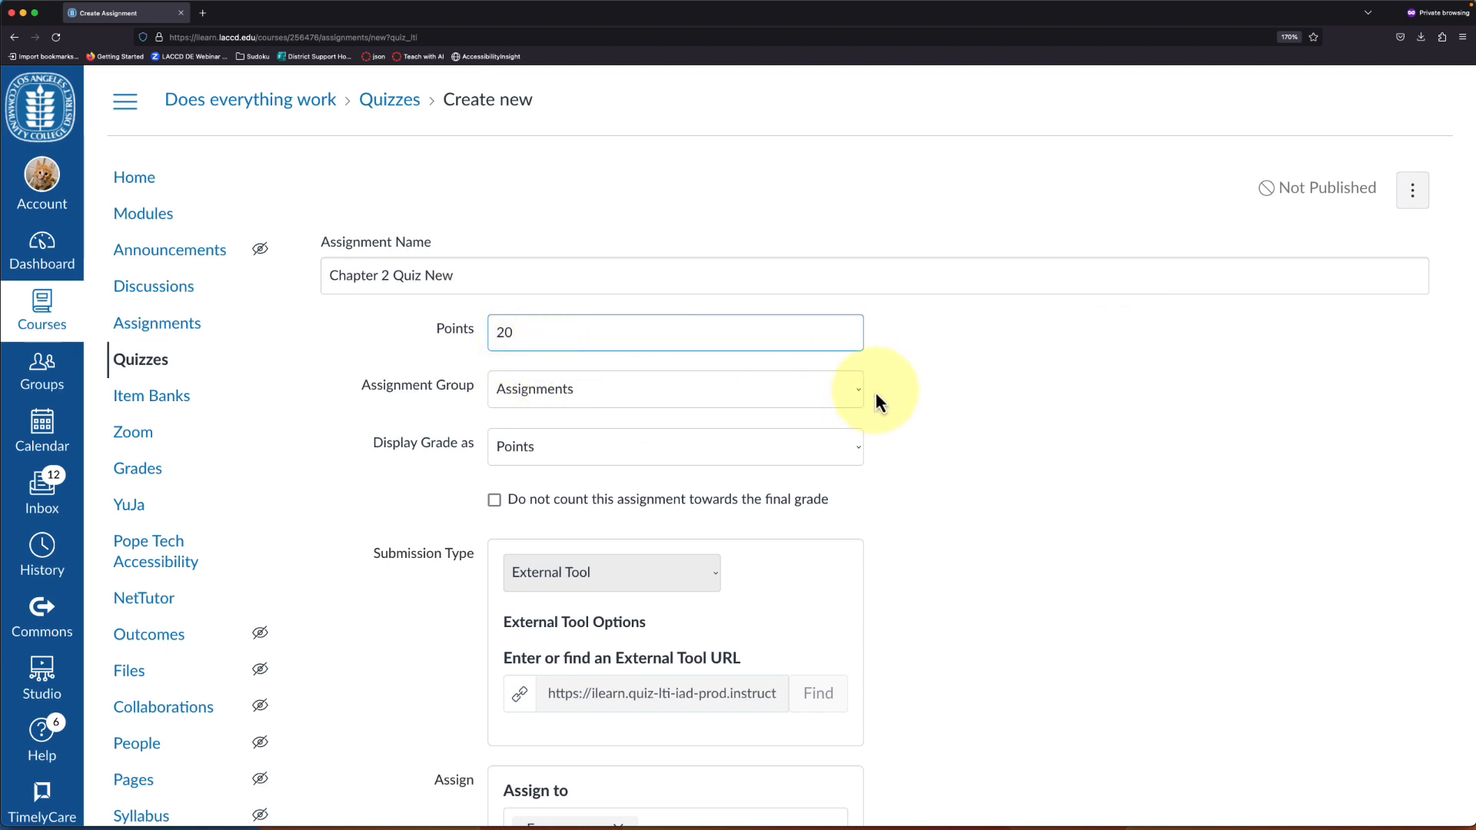
double_click(501, 333)
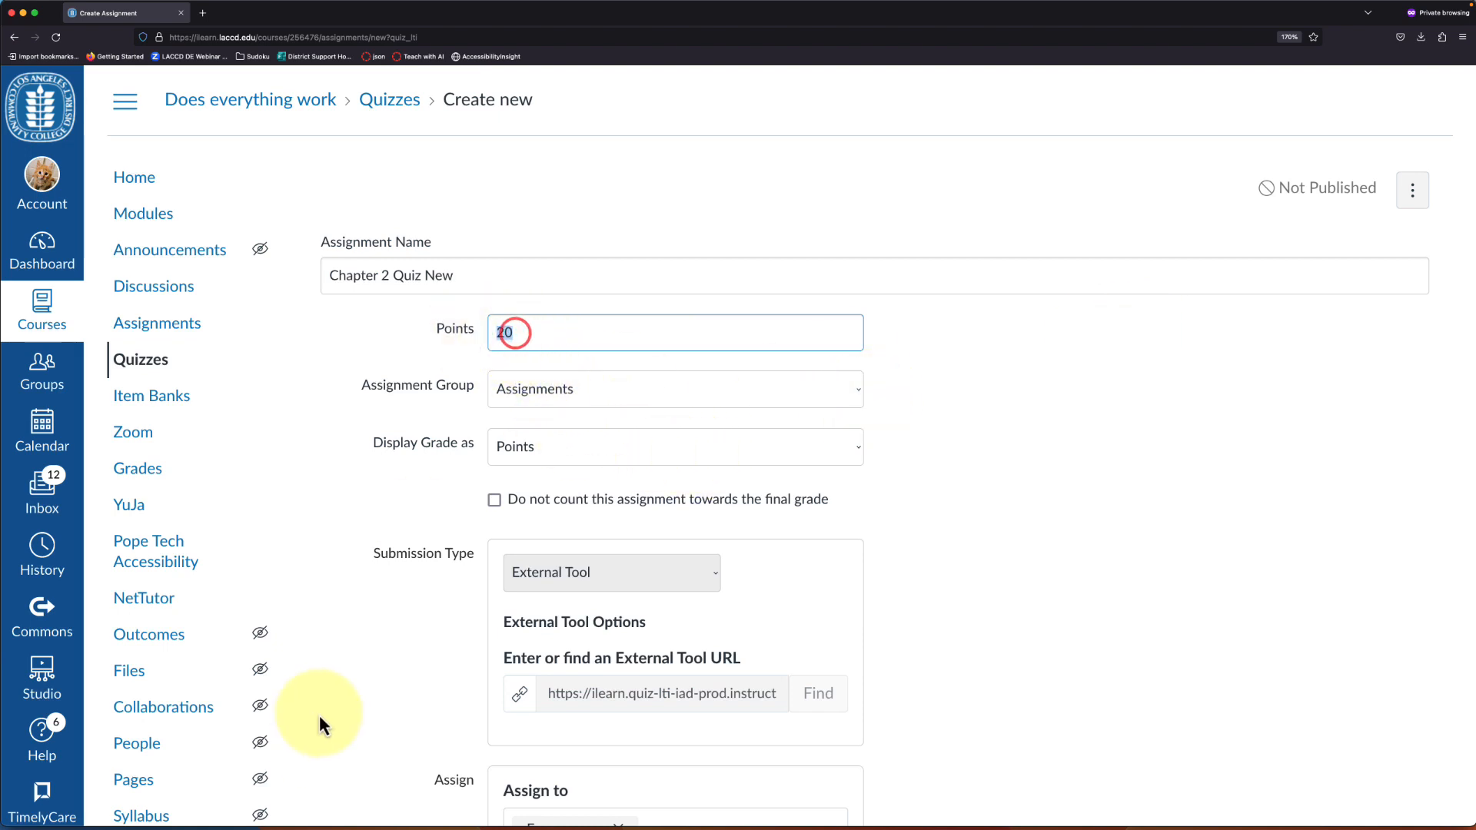
left_click(462, 332)
Step: Set the quiz's due date for everyone to Dec 22, 2023, 11:59 PM
scroll(609, 345, "down", 1)
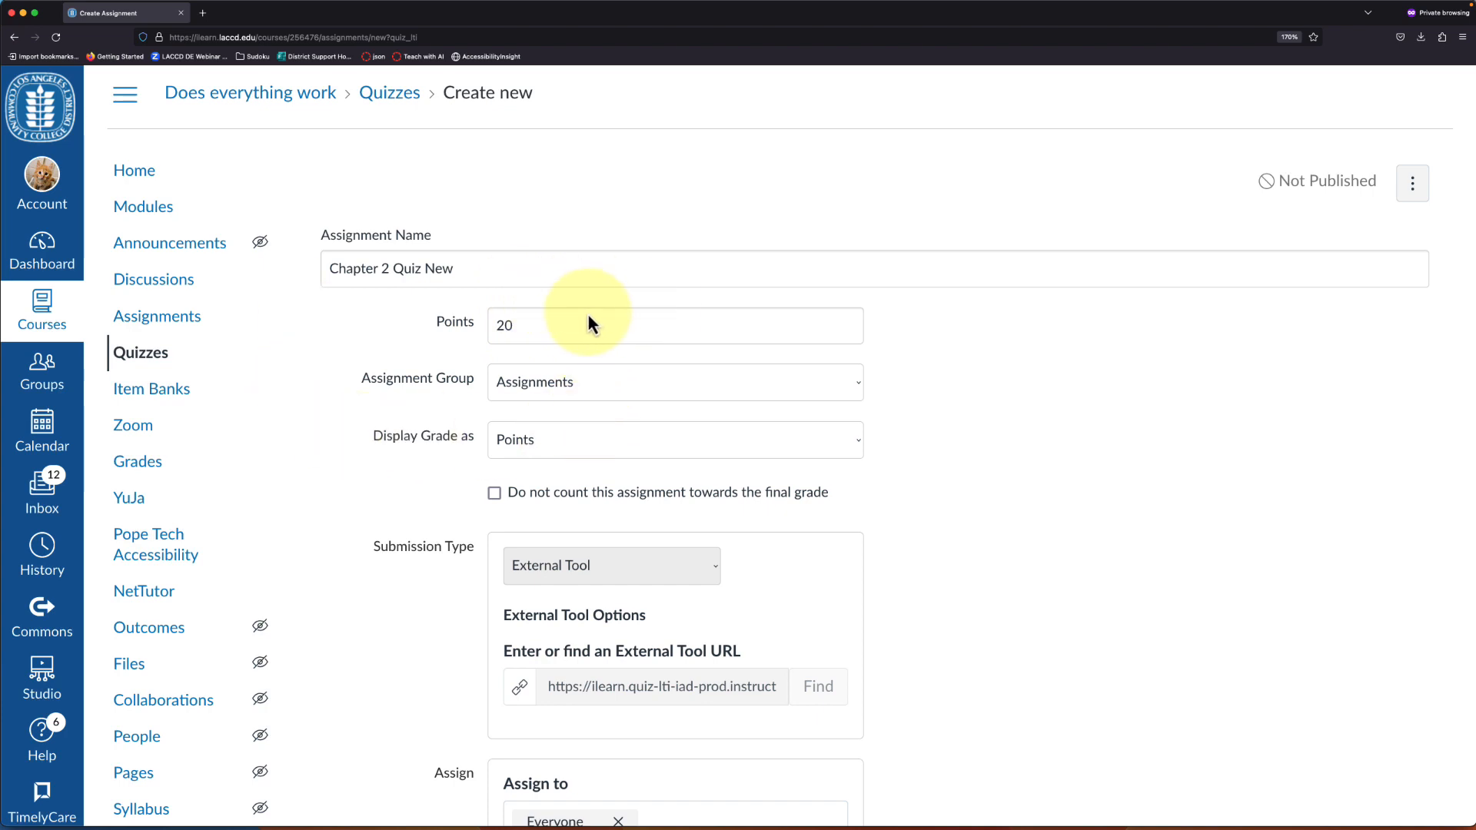
scroll(588, 313, "down", 5)
scroll(746, 335, "down", 5)
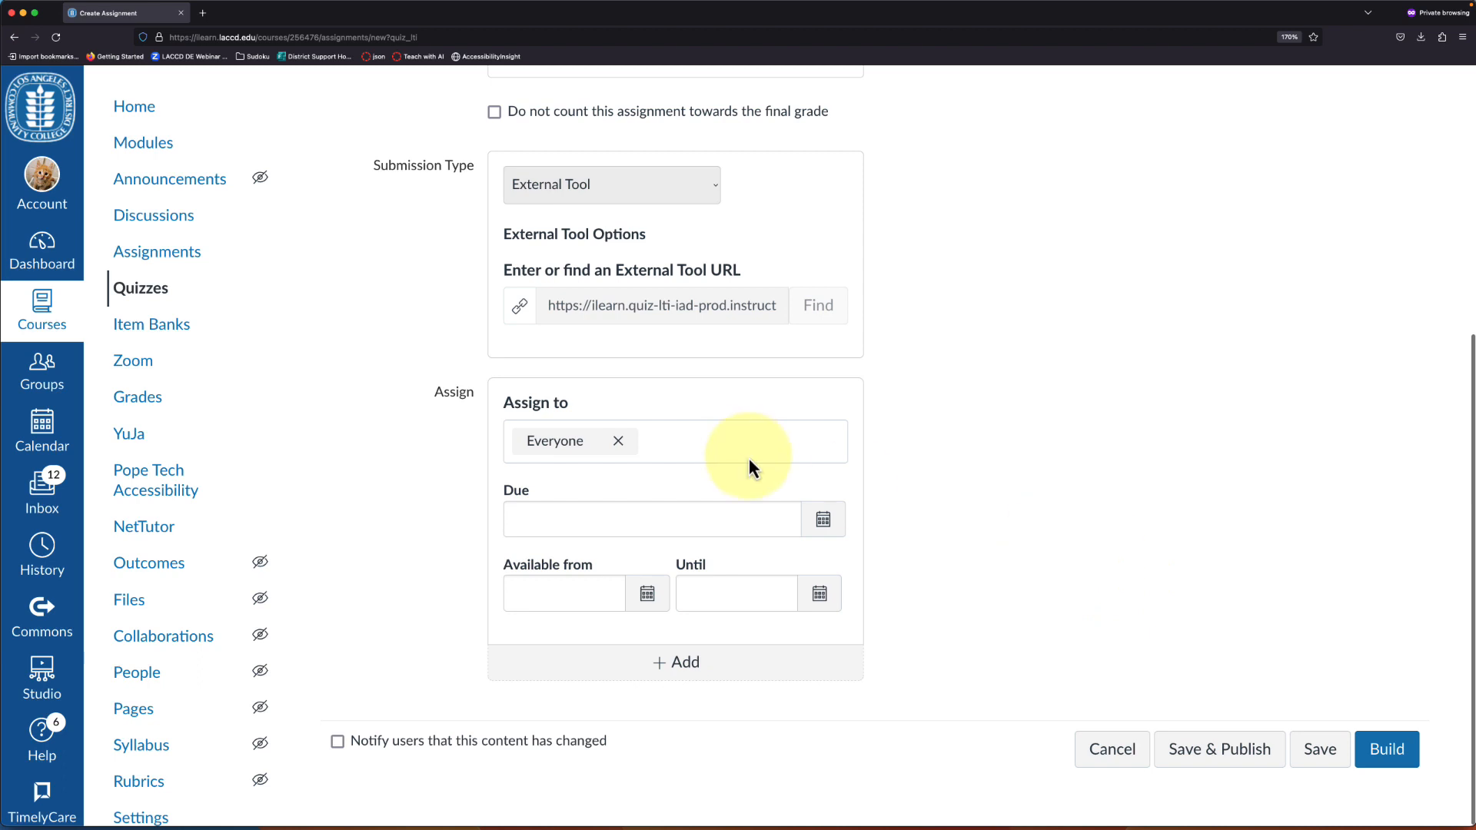
left_click(824, 520)
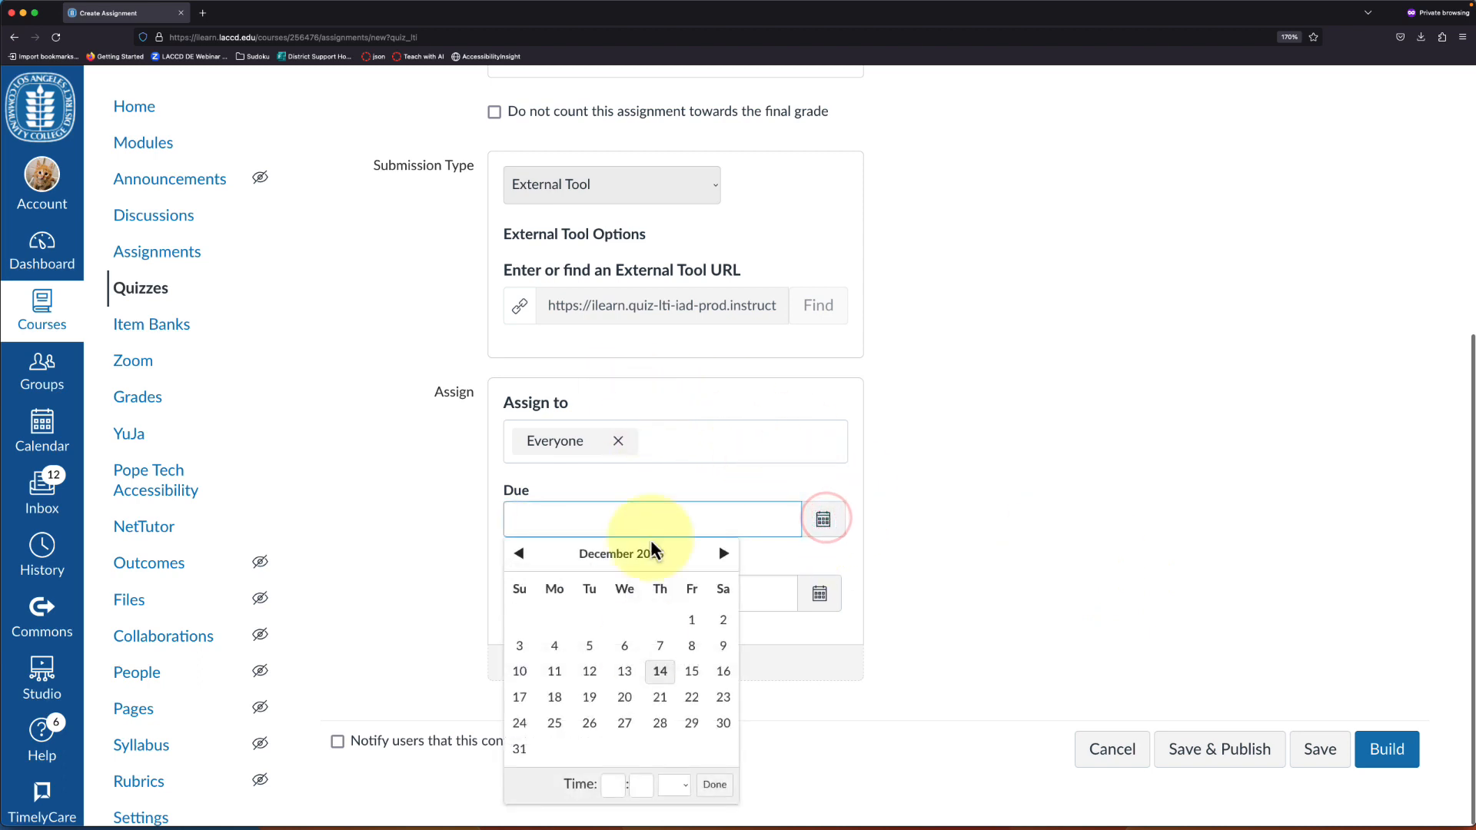
left_click(692, 698)
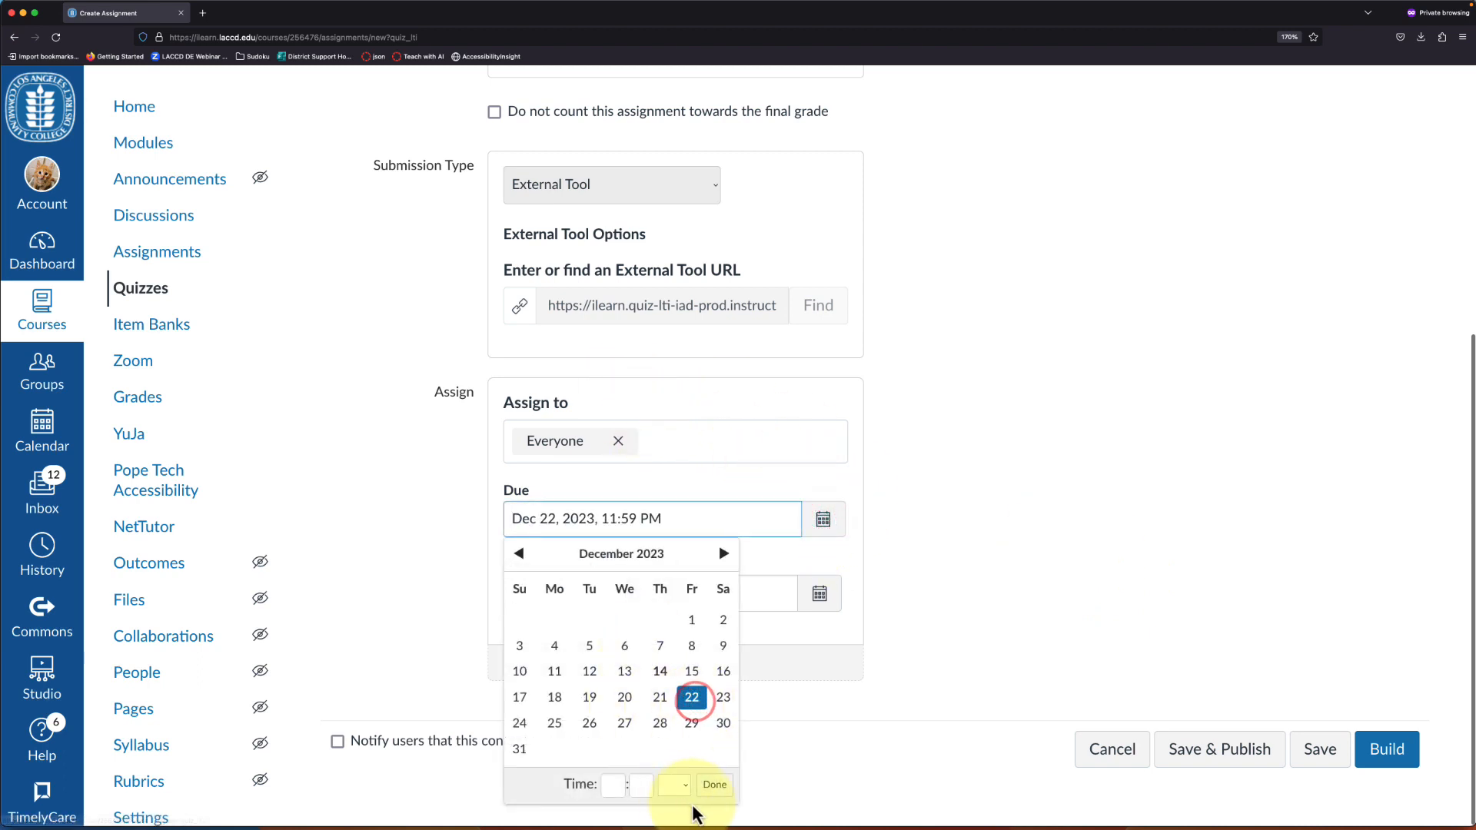
left_click(715, 784)
left_click(696, 522)
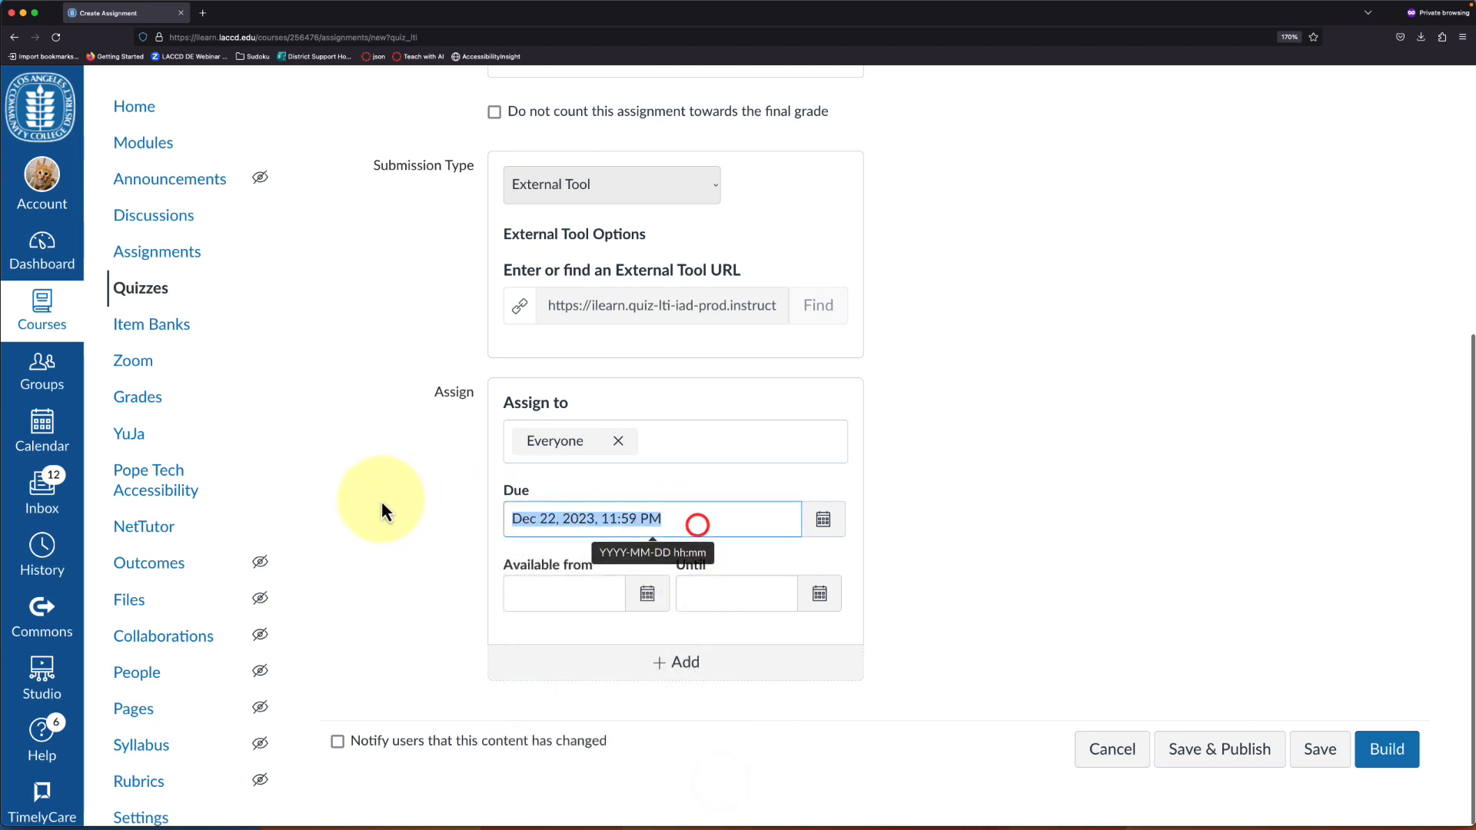
Step: Make the quiz available from Dec 11, 2023 until Dec 22, 2023, 11:59 PM
key("ctrl+c")
left_click(717, 608)
key("ctrl+v")
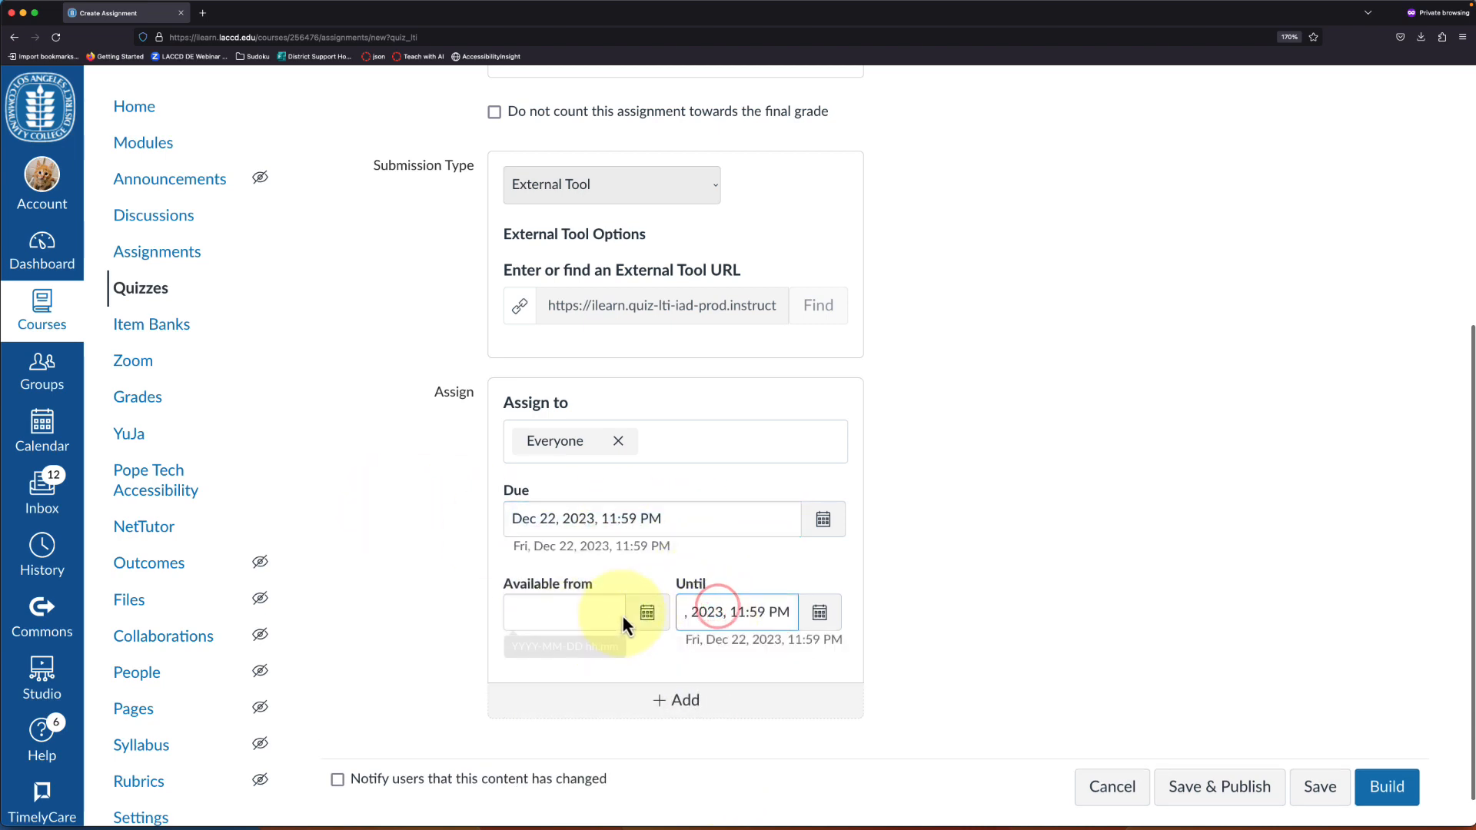
left_click(647, 612)
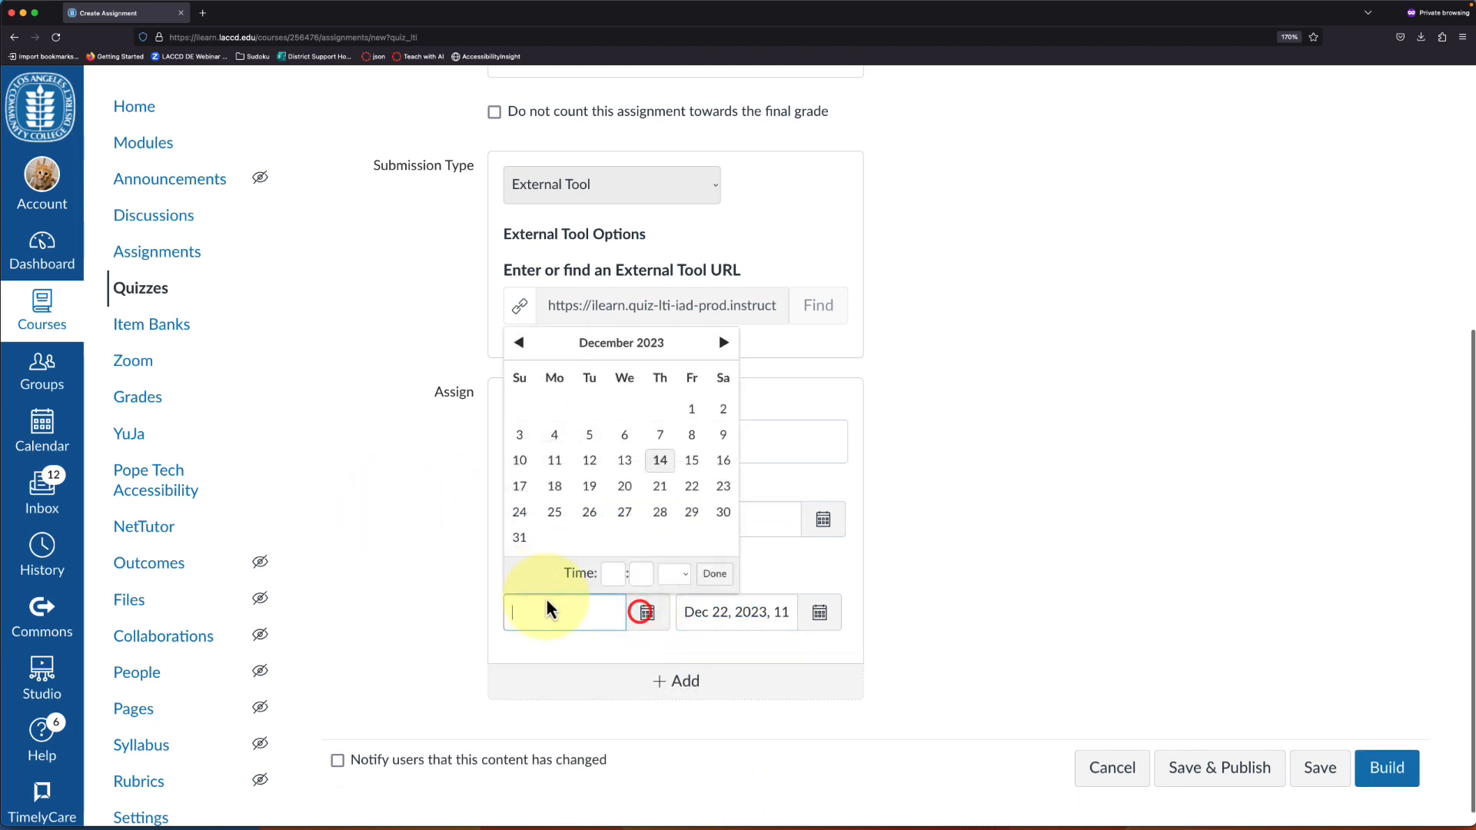
left_click(553, 461)
left_click(1153, 492)
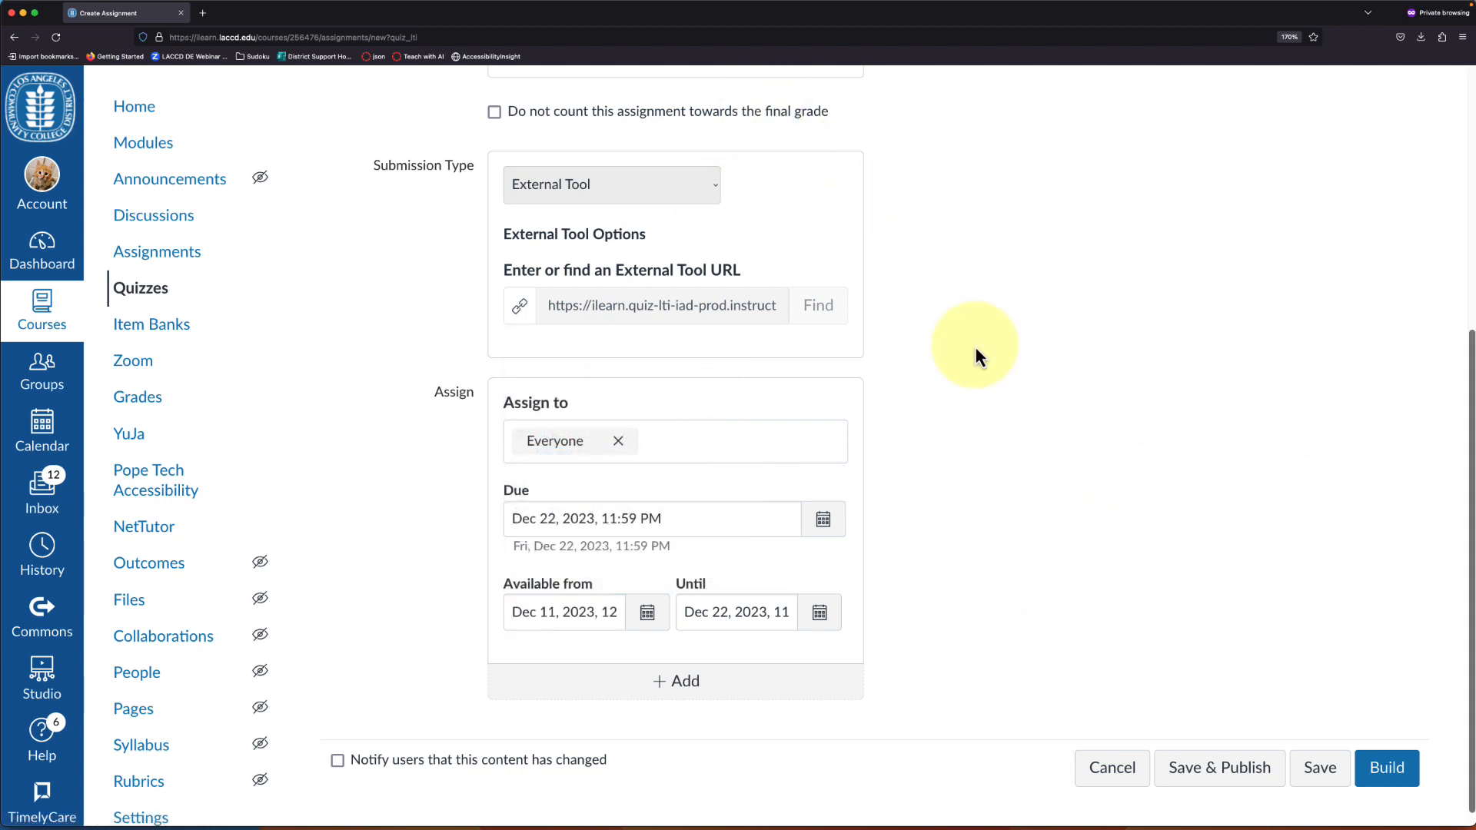
Step: Start building the quiz and add all questions from the Chapter 2 Item Bank to it
left_click(1385, 774)
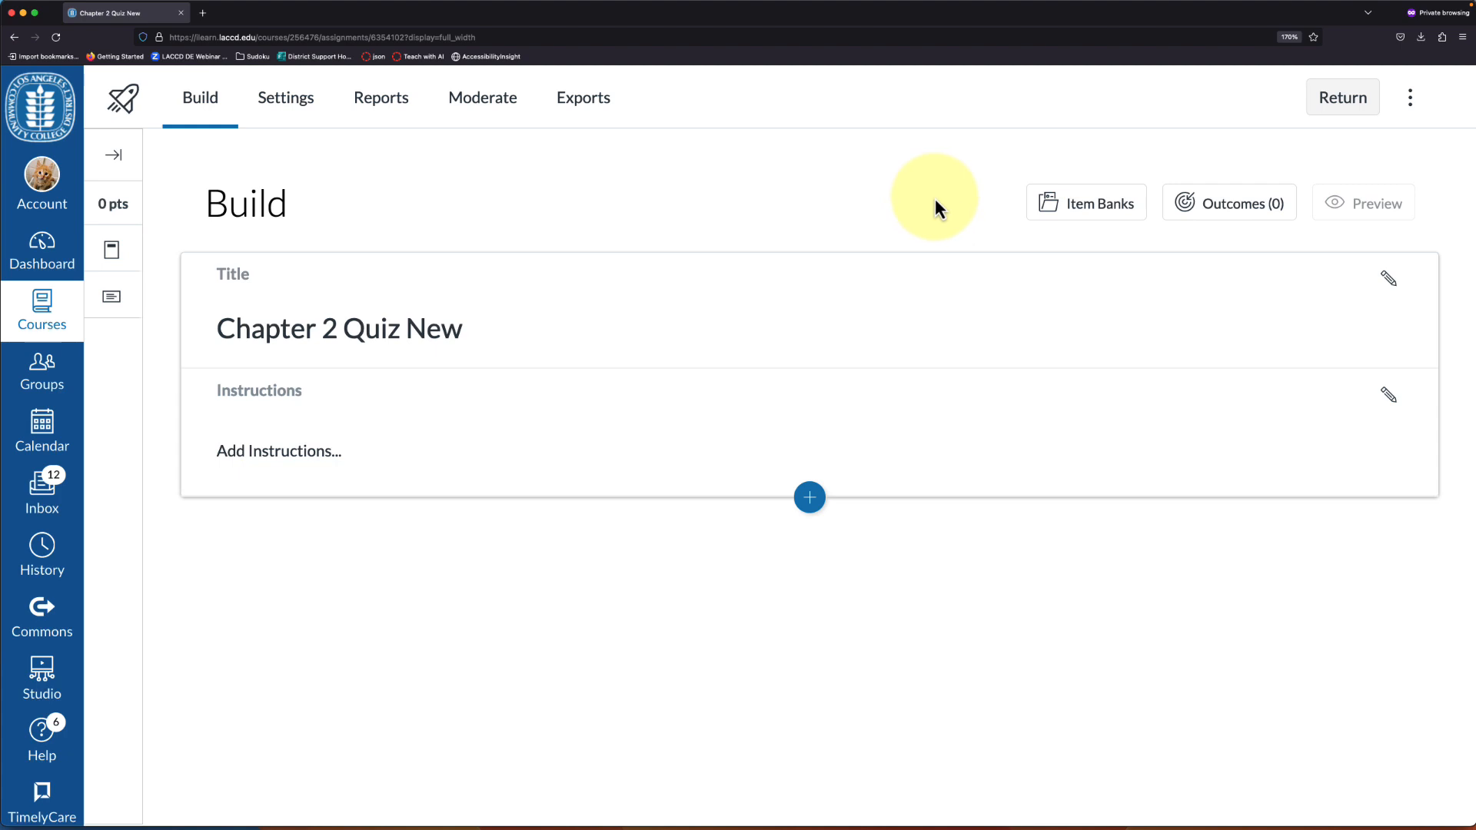
left_click(1089, 206)
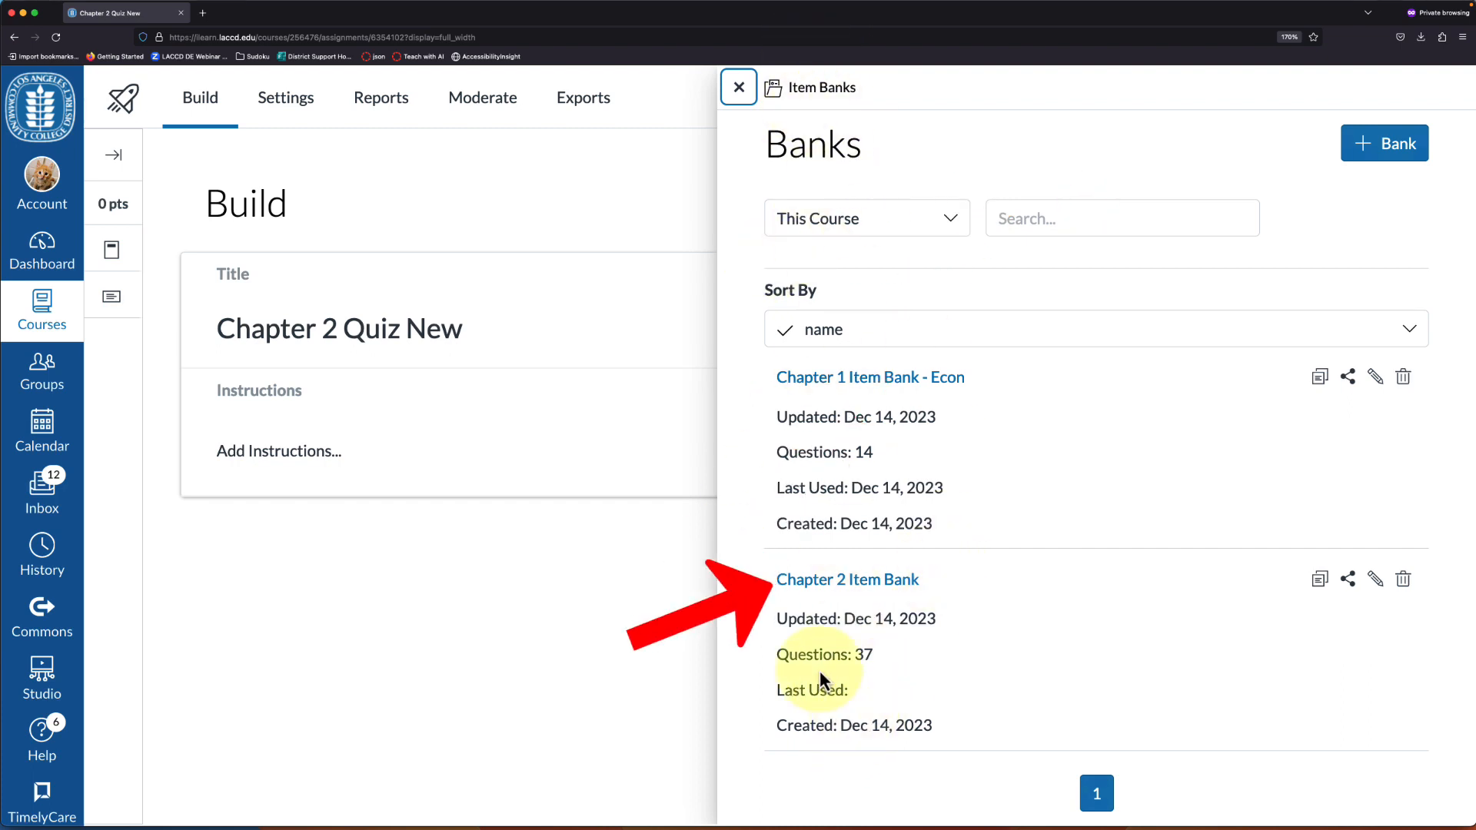
left_click(875, 583)
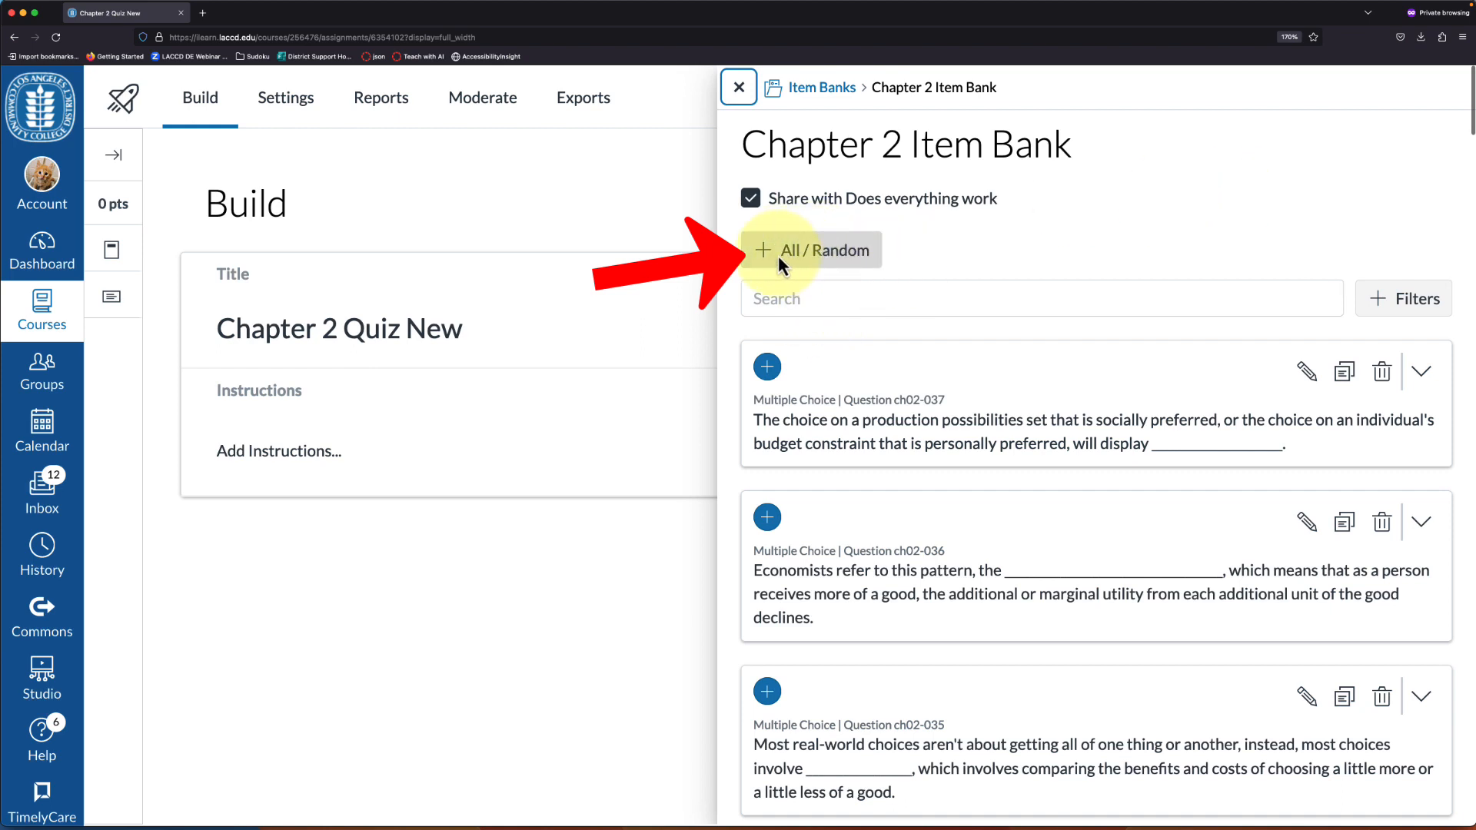
left_click(830, 260)
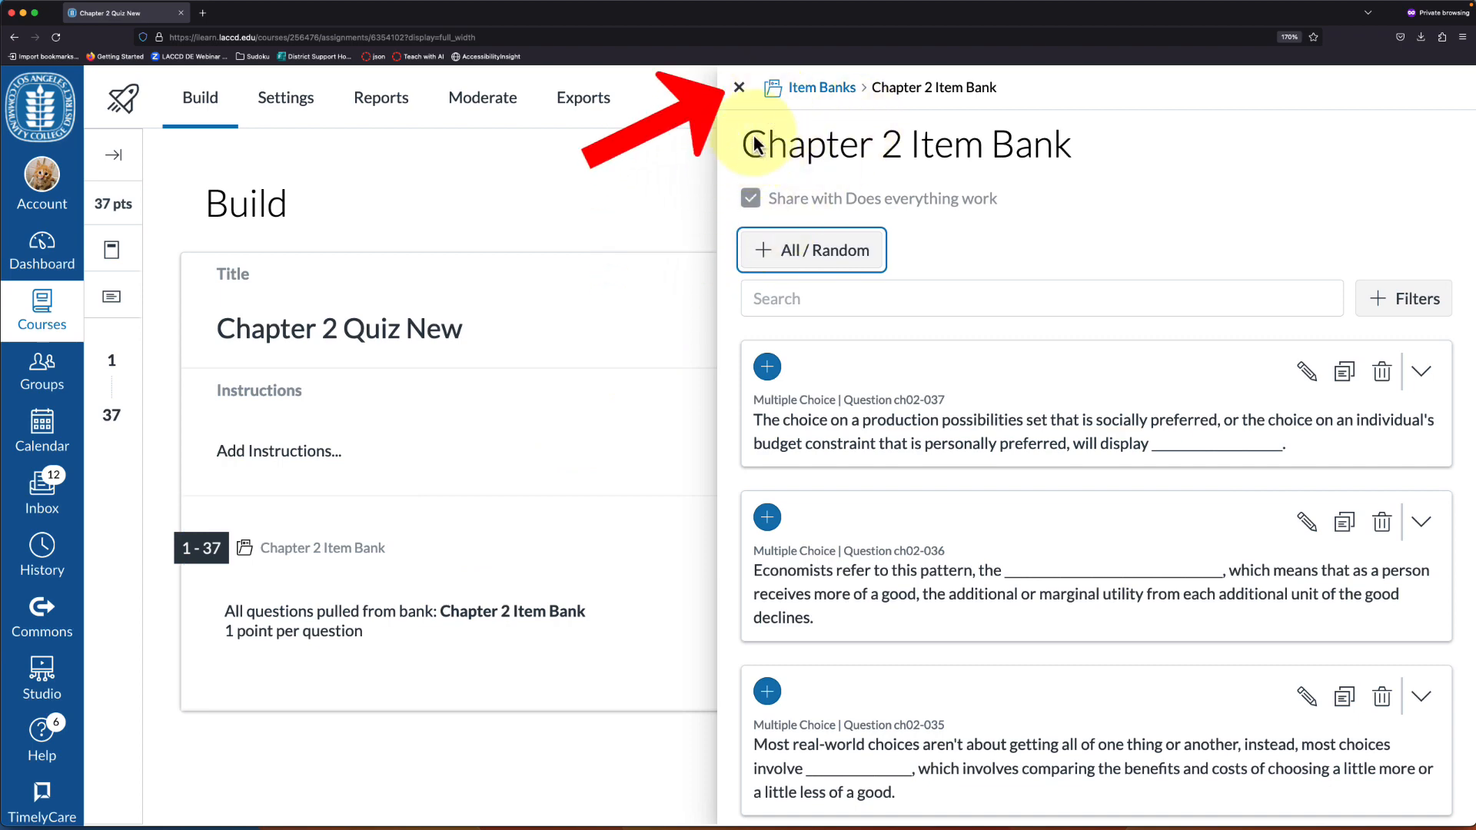
left_click(739, 87)
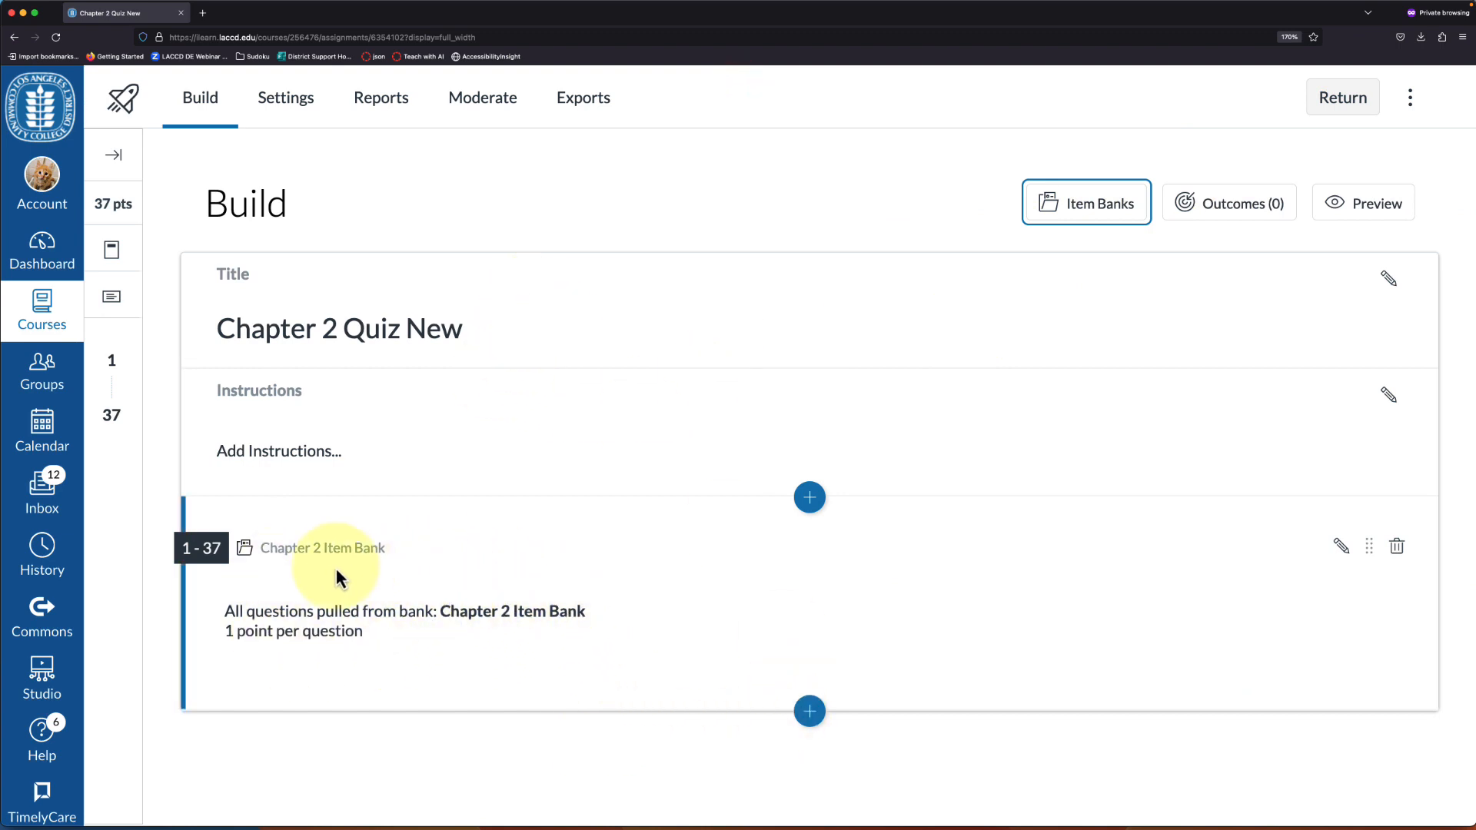
Step: Change the quiz's Chapter 2 Item Bank entry to randomly select 10 questions
left_click(497, 596)
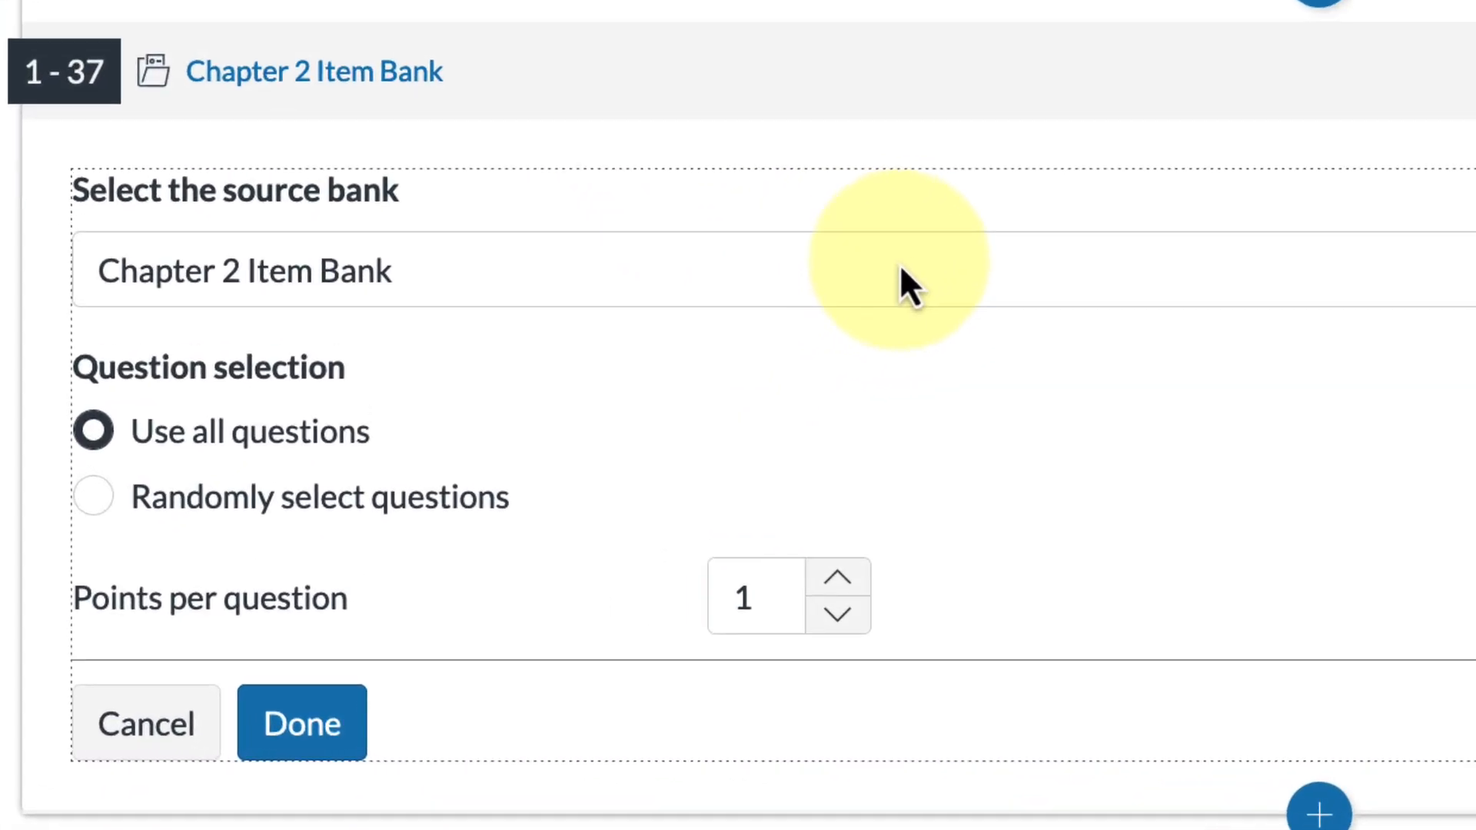
left_click(104, 508)
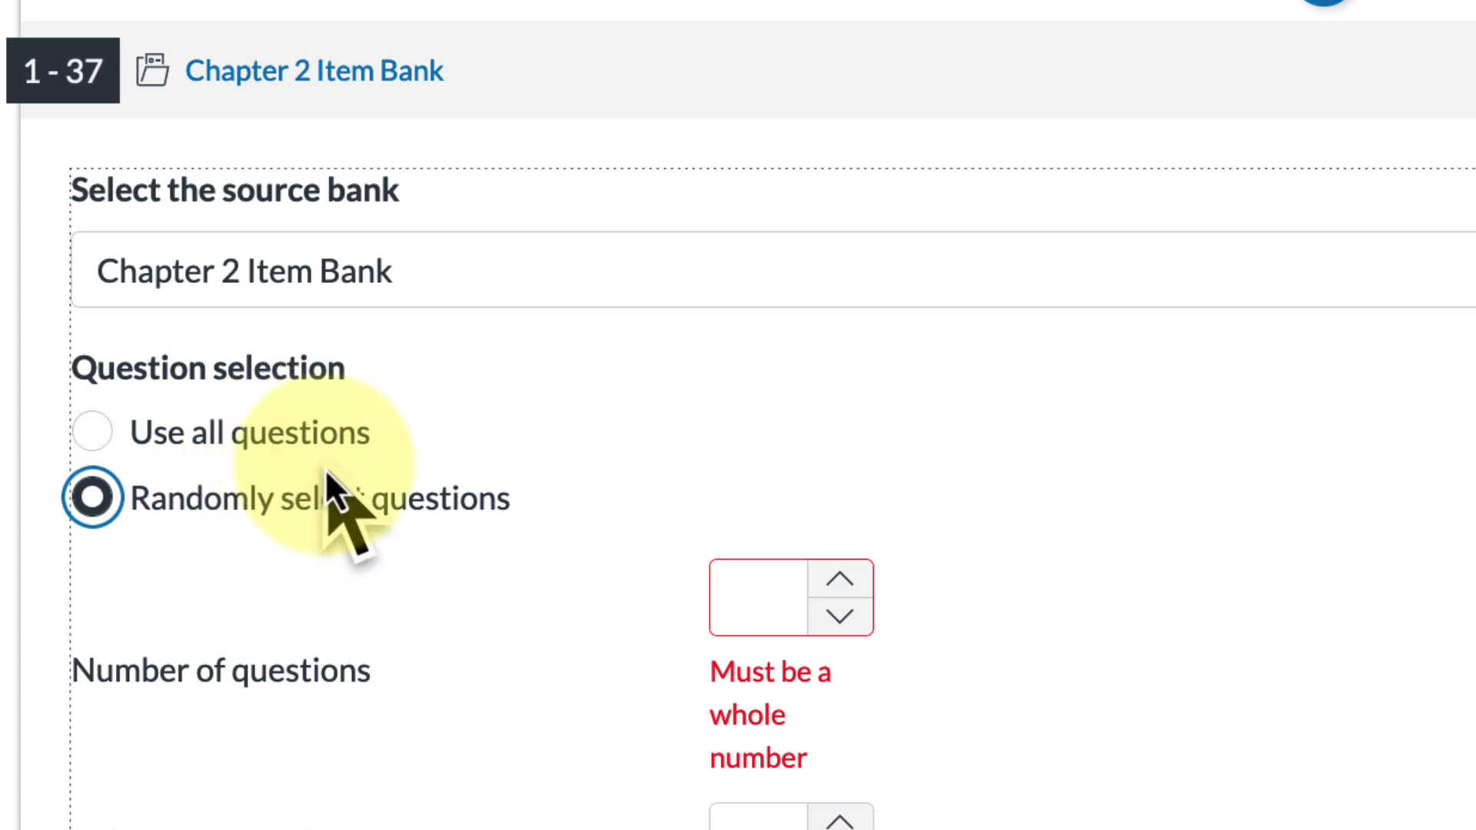
scroll(611, 545, "down", 2)
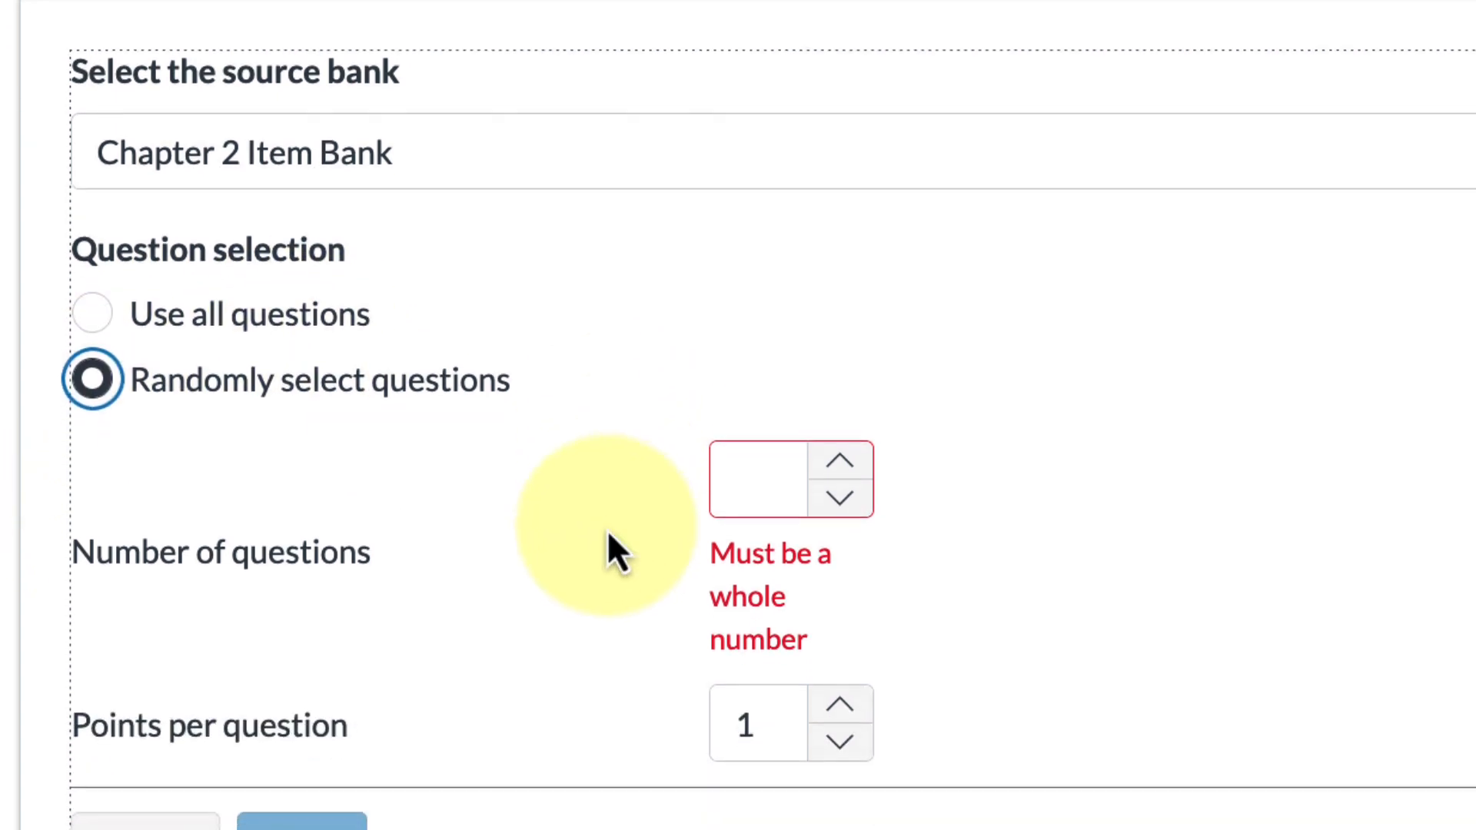
scroll(607, 530, "down", 2)
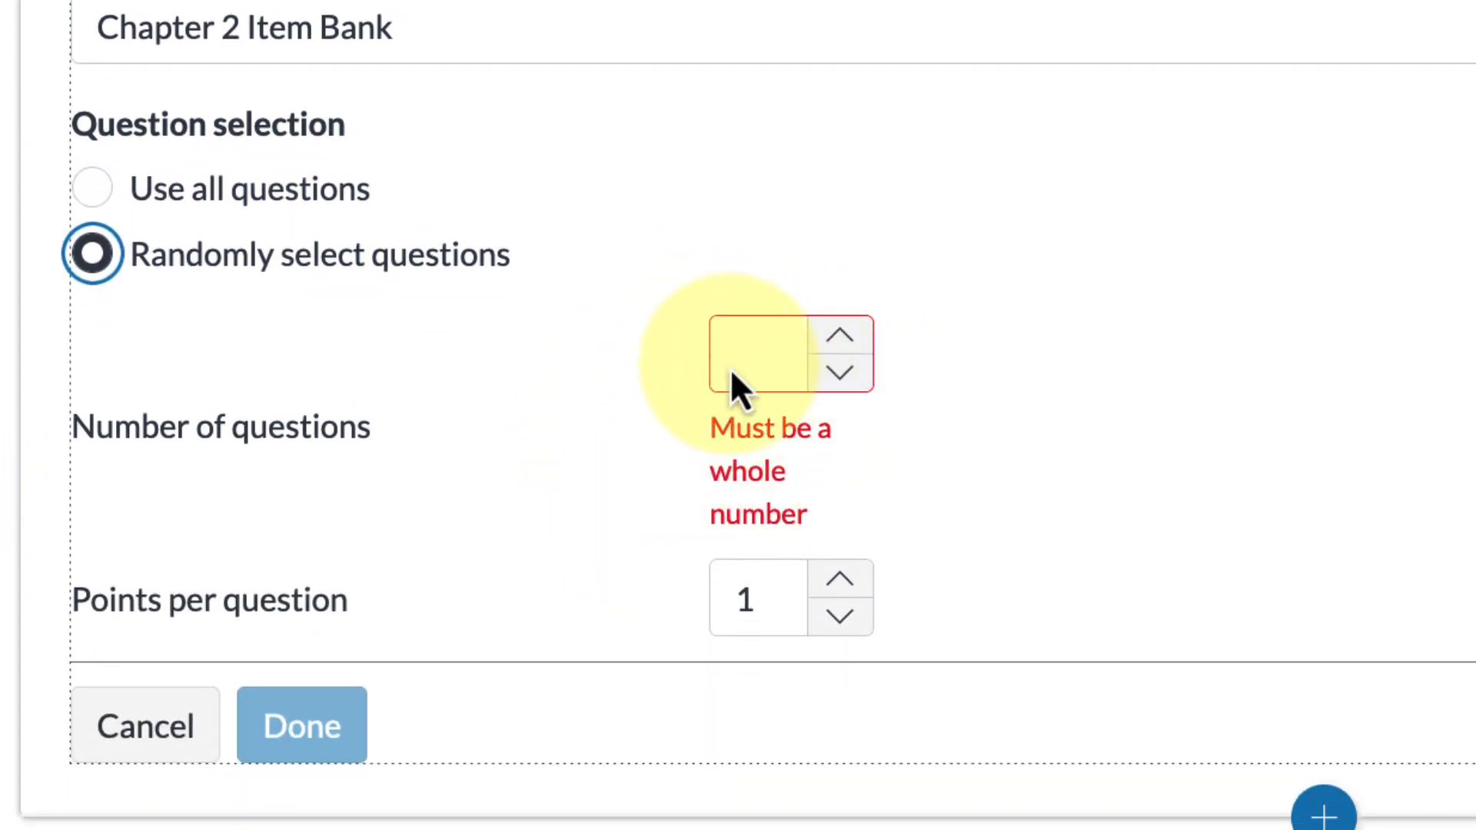
left_click(751, 368)
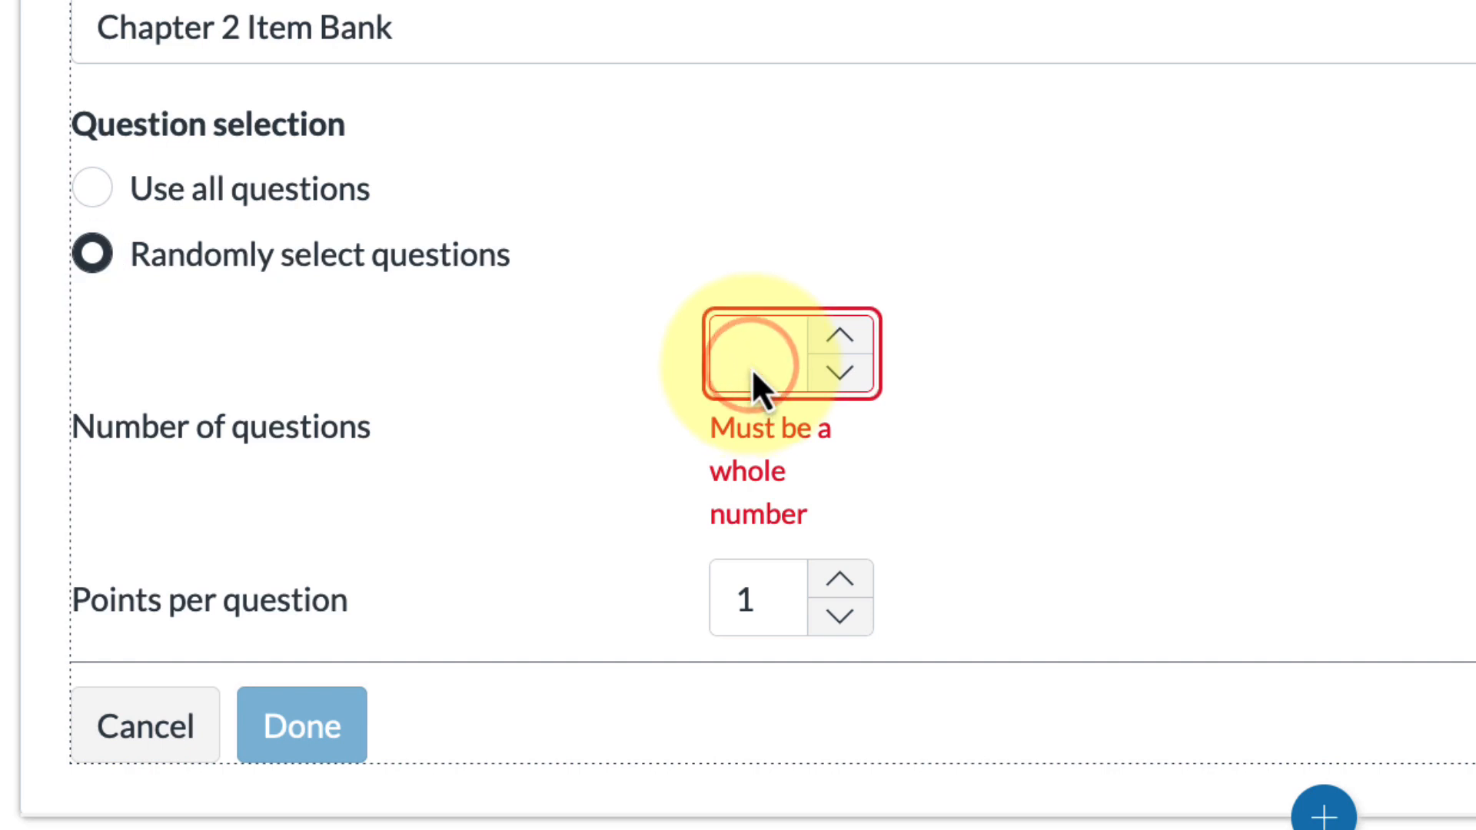
type("10")
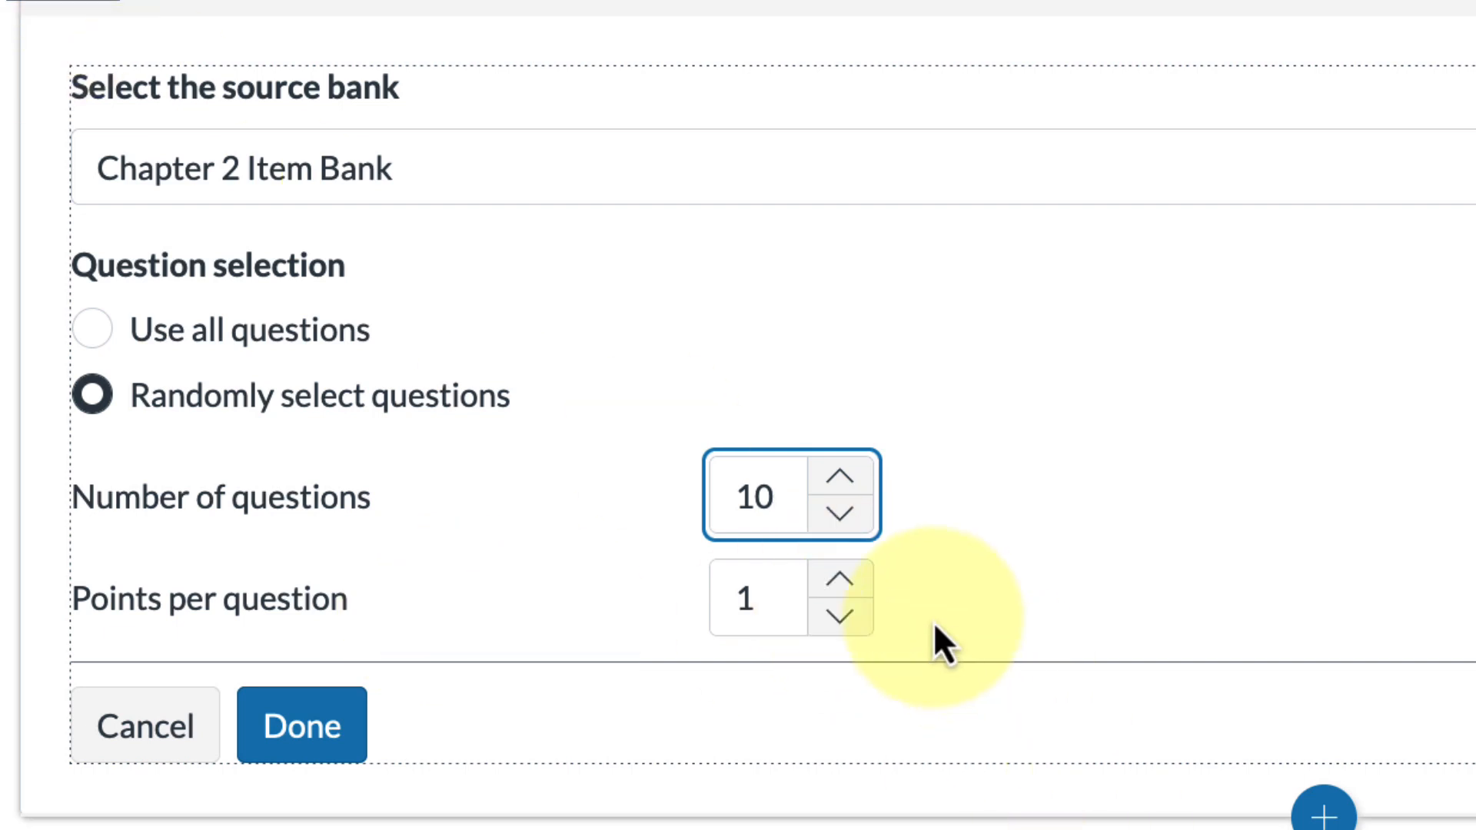
Step: Set the item bank entry to 2 points per question and save it
left_click(840, 581)
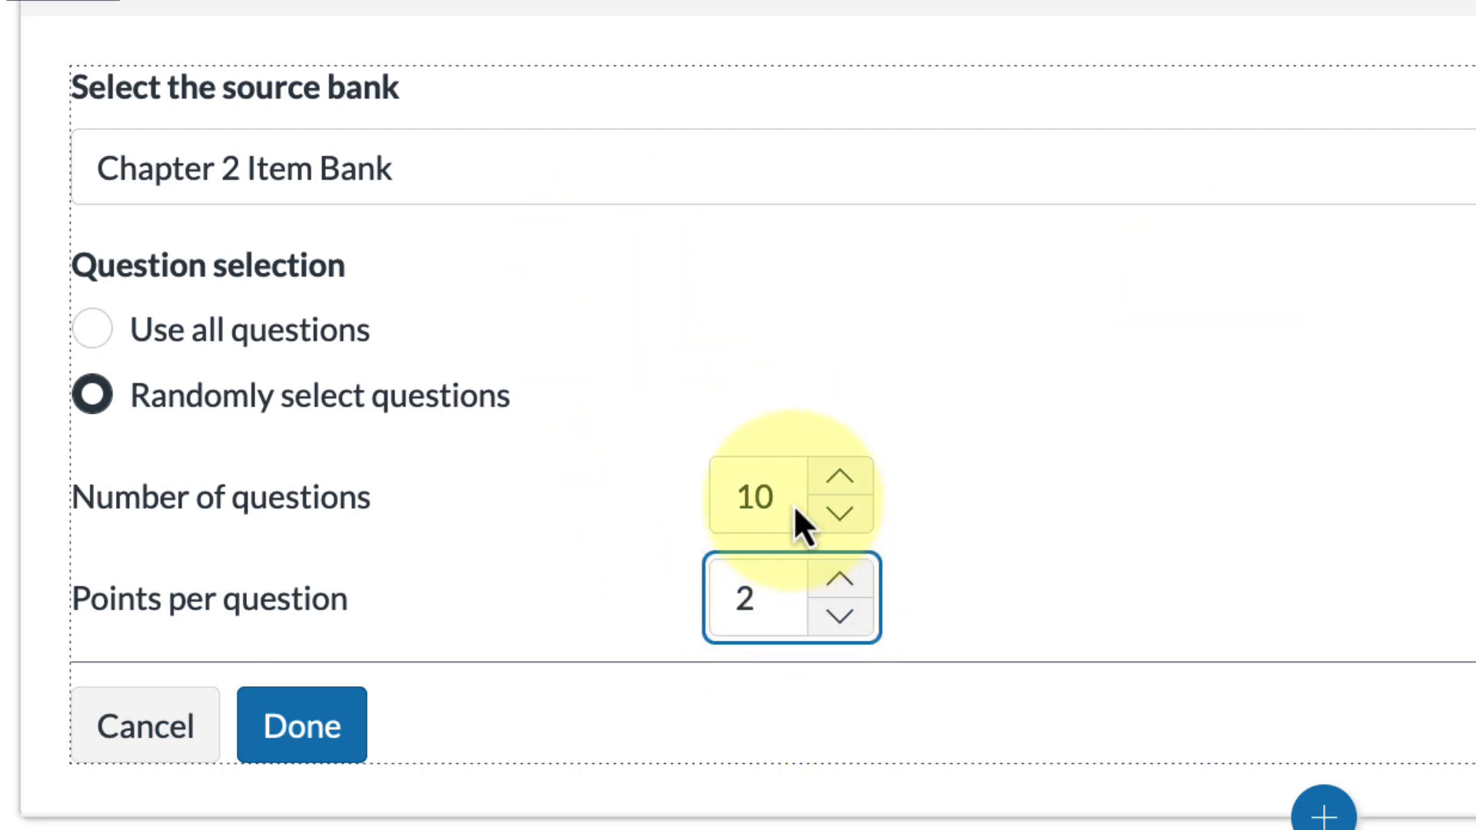
left_click(1444, 562)
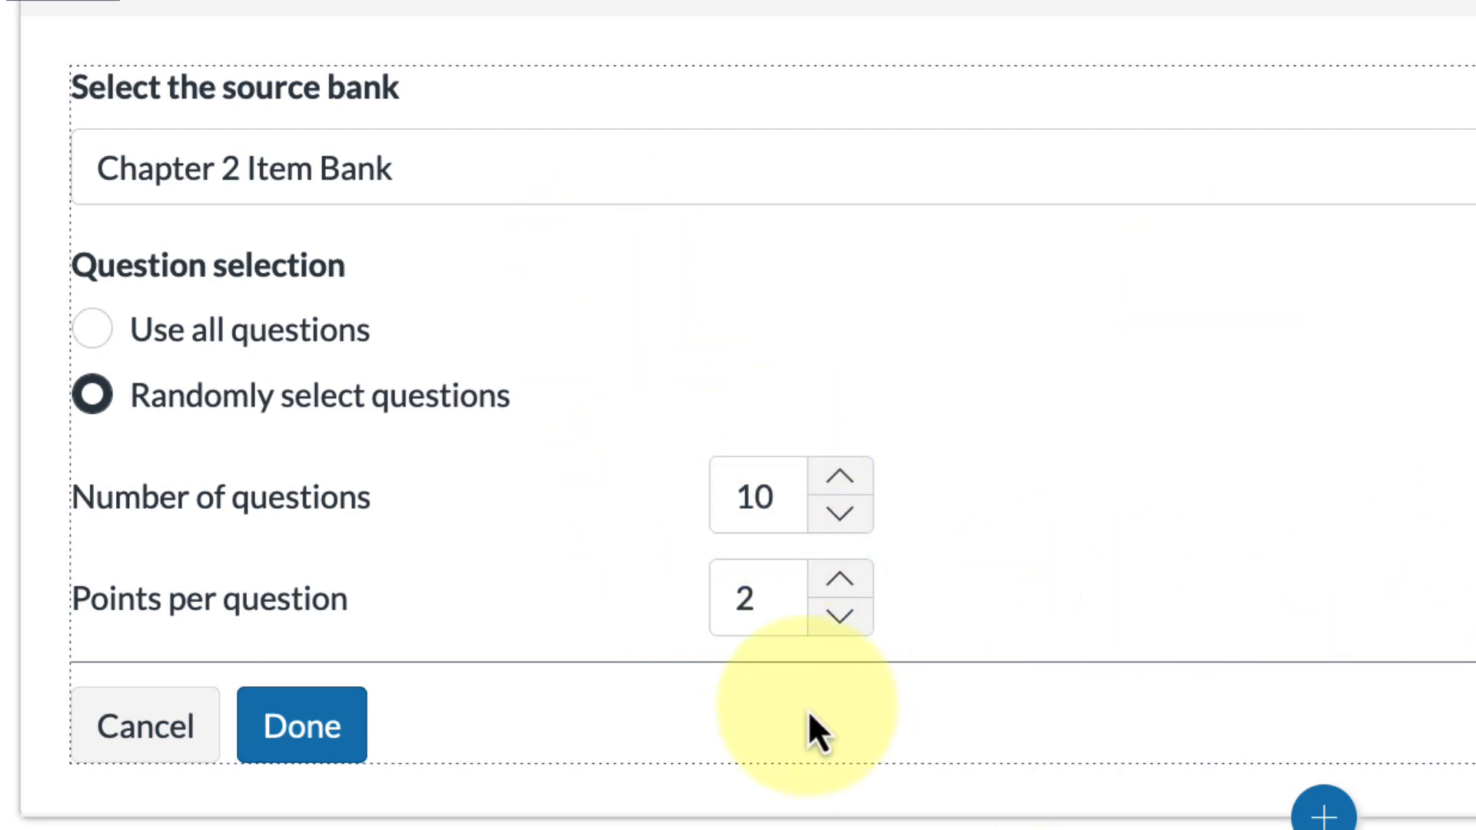
left_click(836, 620)
left_click(1202, 415)
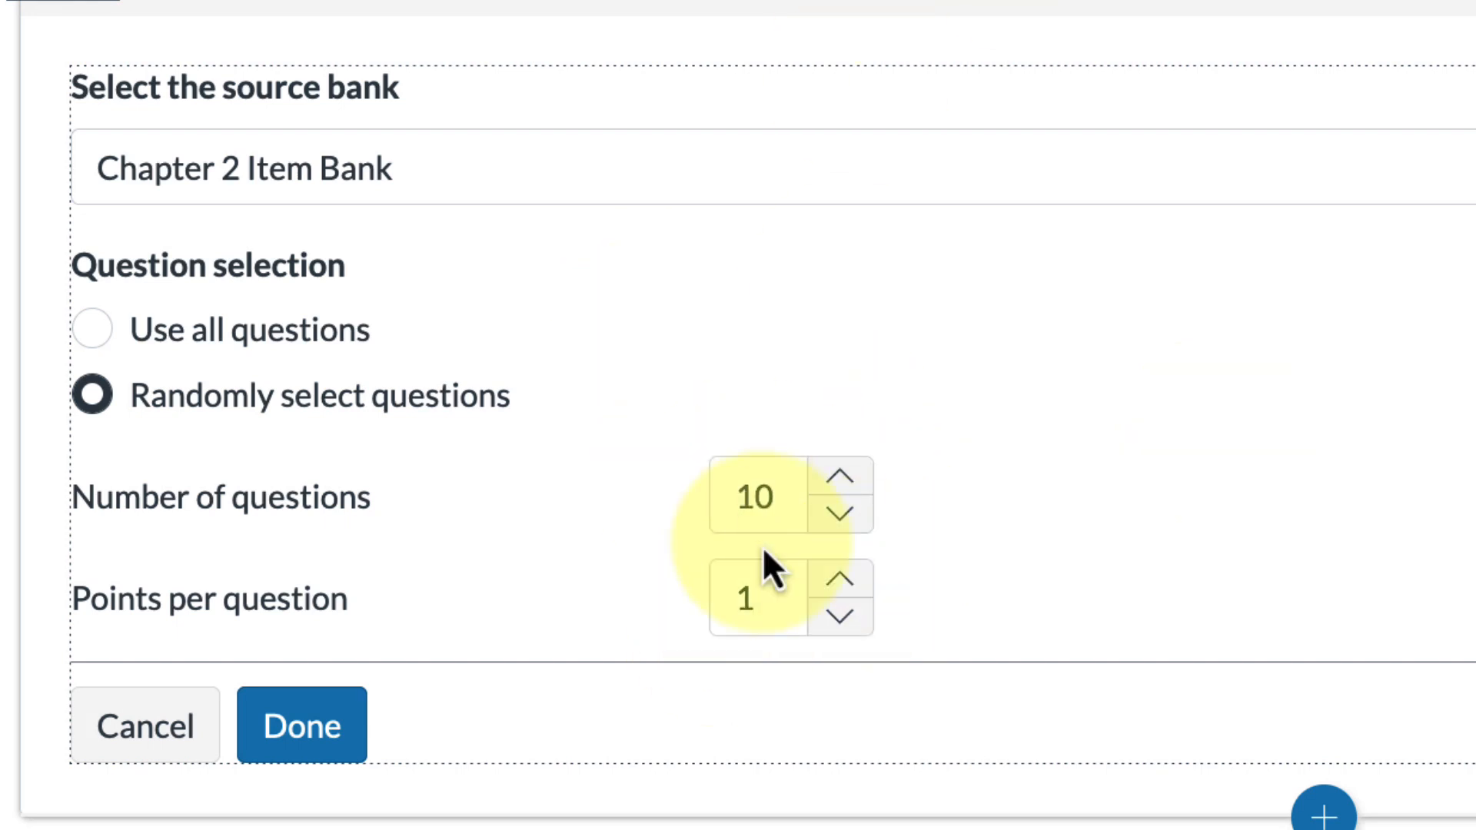
left_click(841, 594)
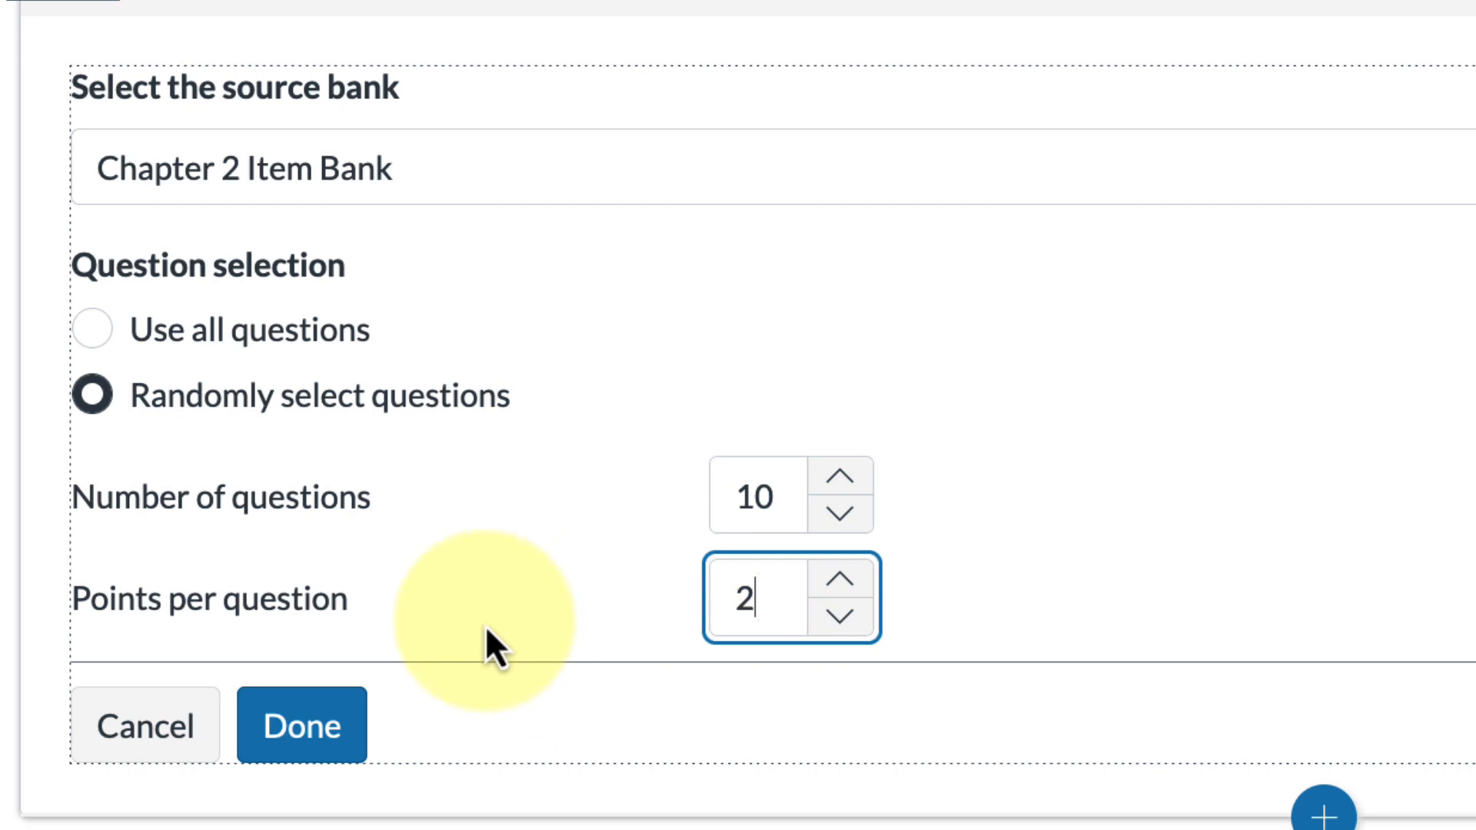
left_click(357, 751)
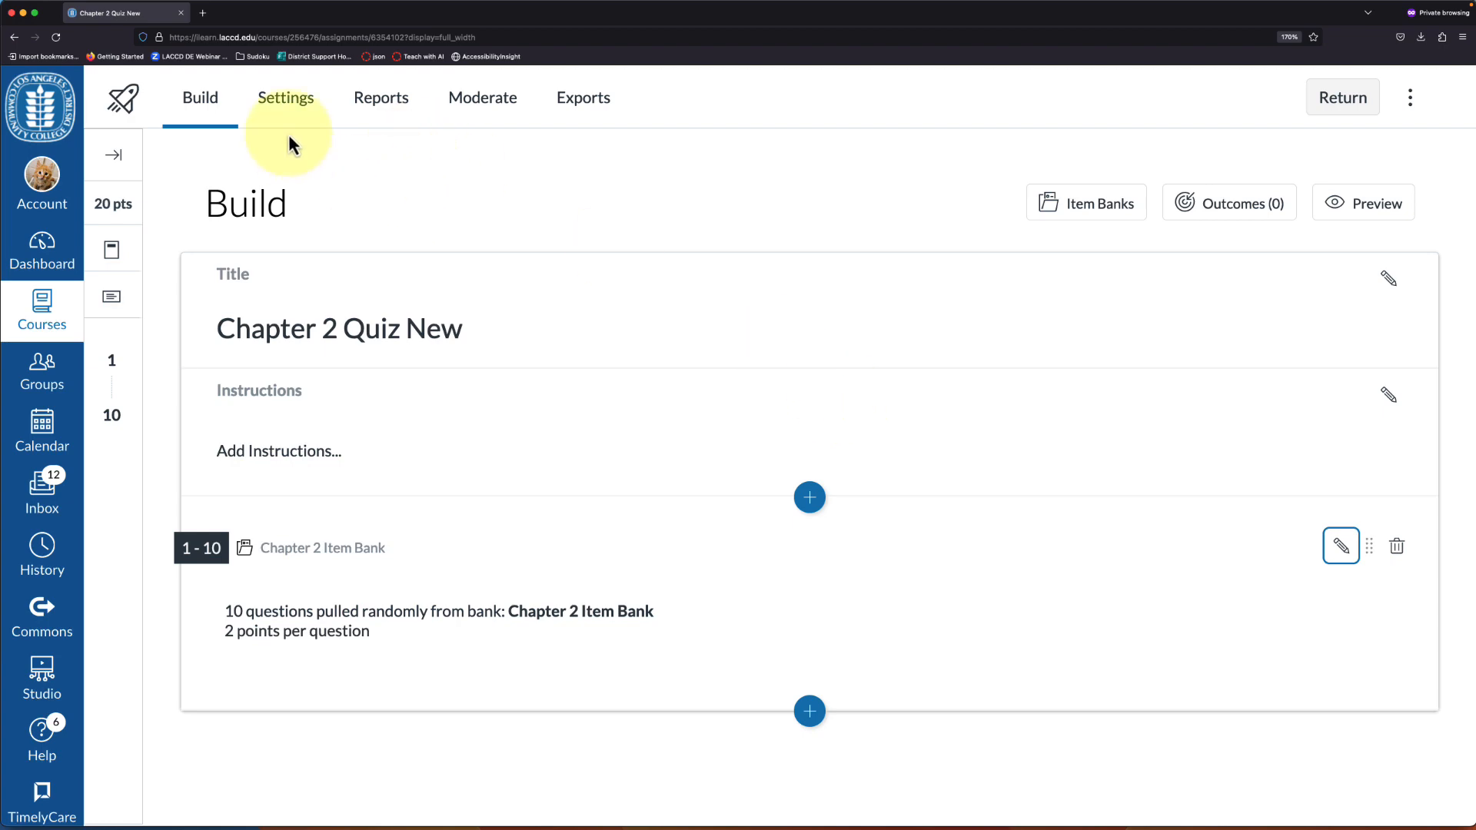
Step: In the quiz settings, turn on answer shuffling and set a time limit of 20 minutes
left_click(287, 98)
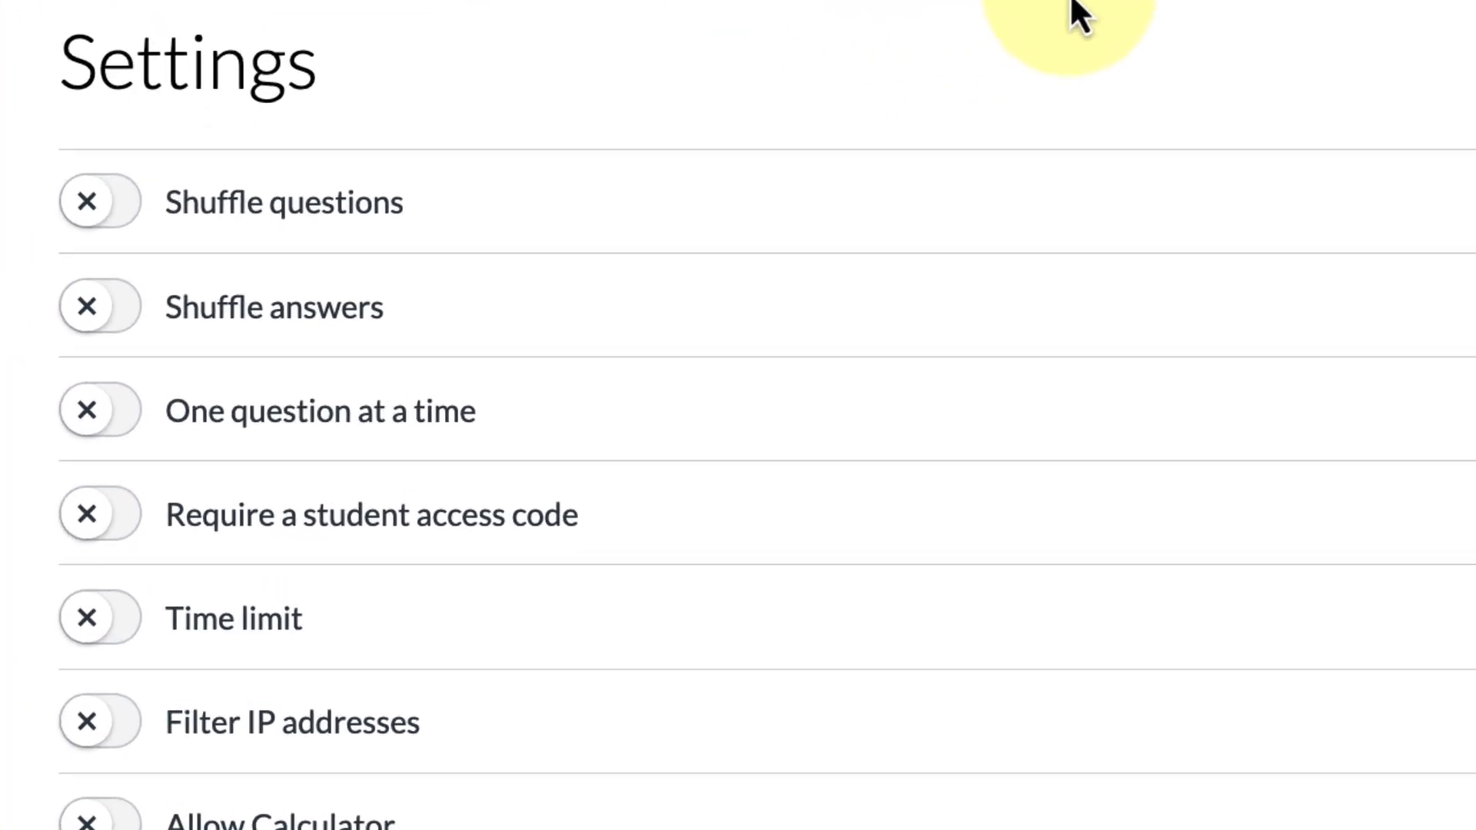
left_click(98, 311)
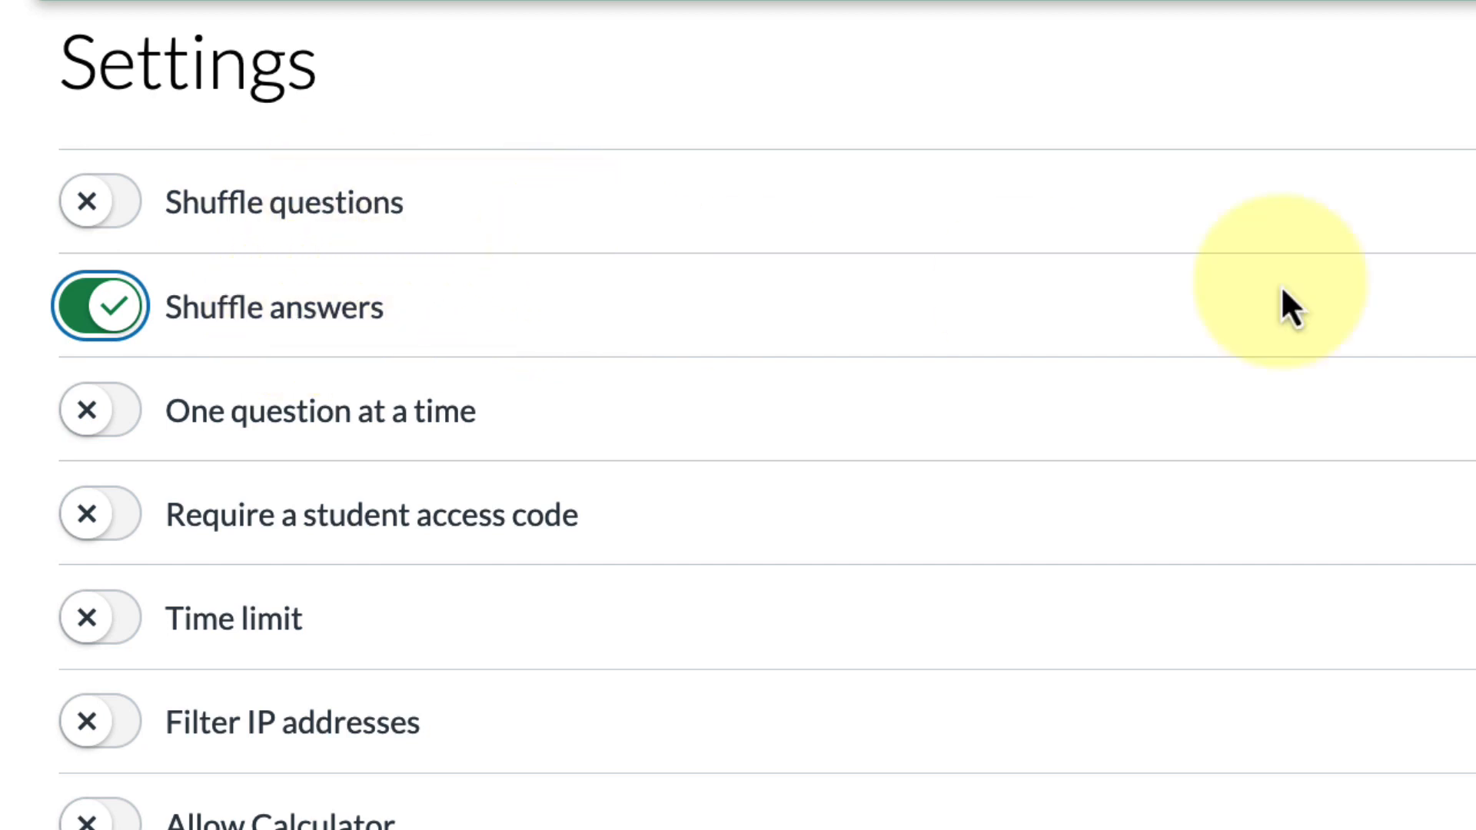
left_click(109, 622)
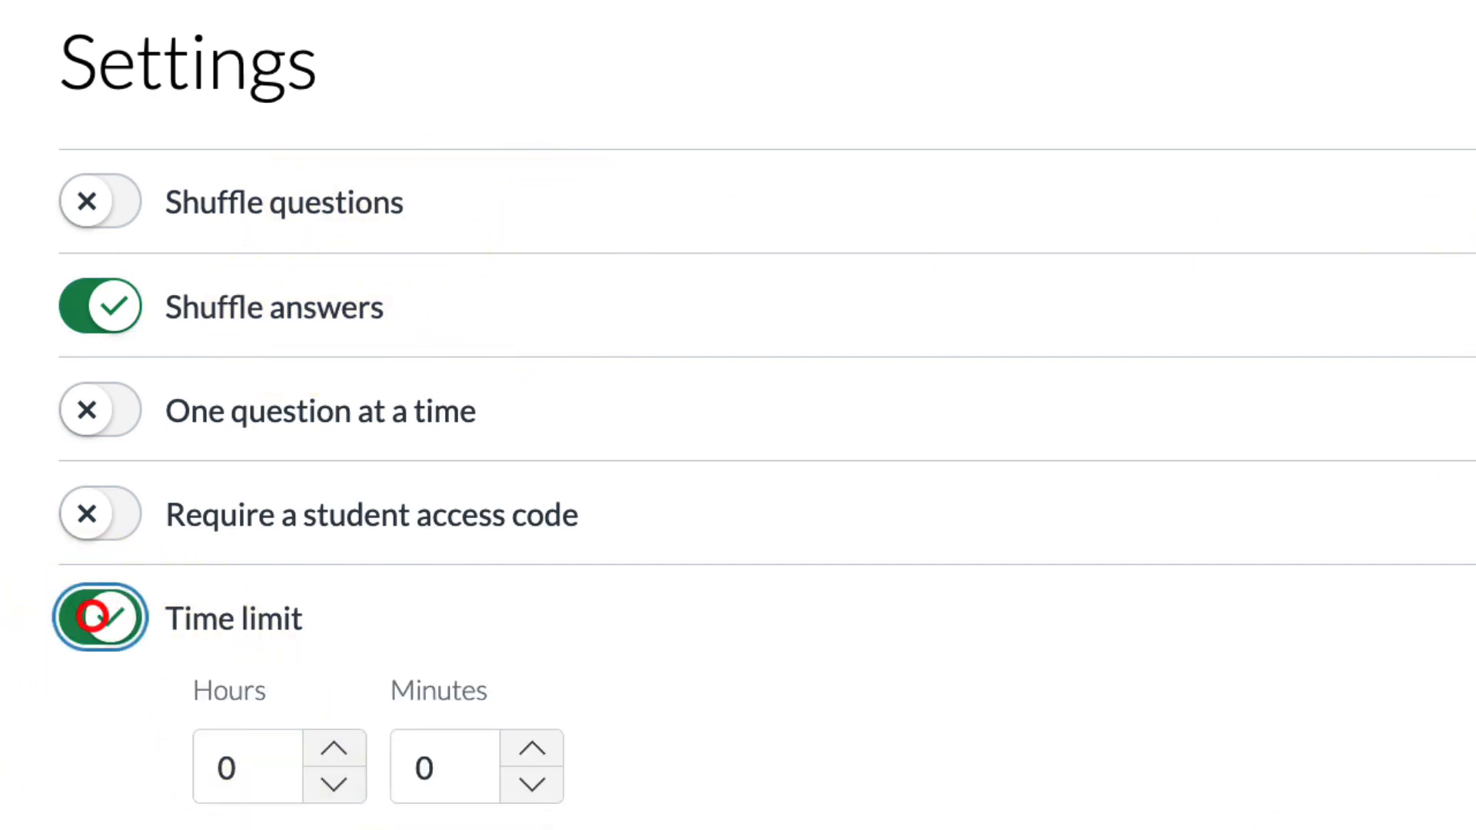
double_click(464, 774)
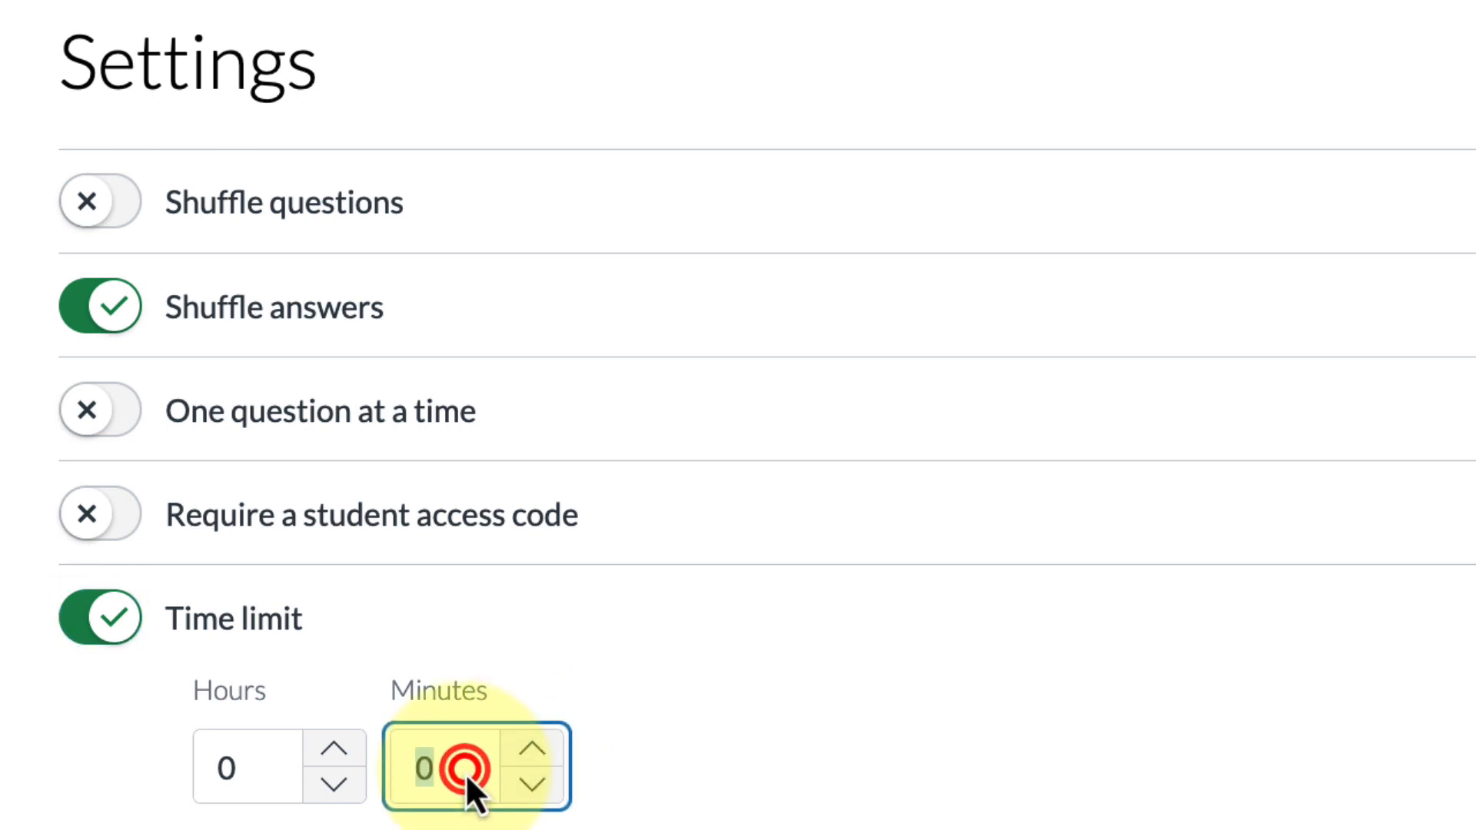
type("20")
scroll(1073, 607, "down", 1)
scroll(1074, 607, "down", 8)
left_click(994, 337)
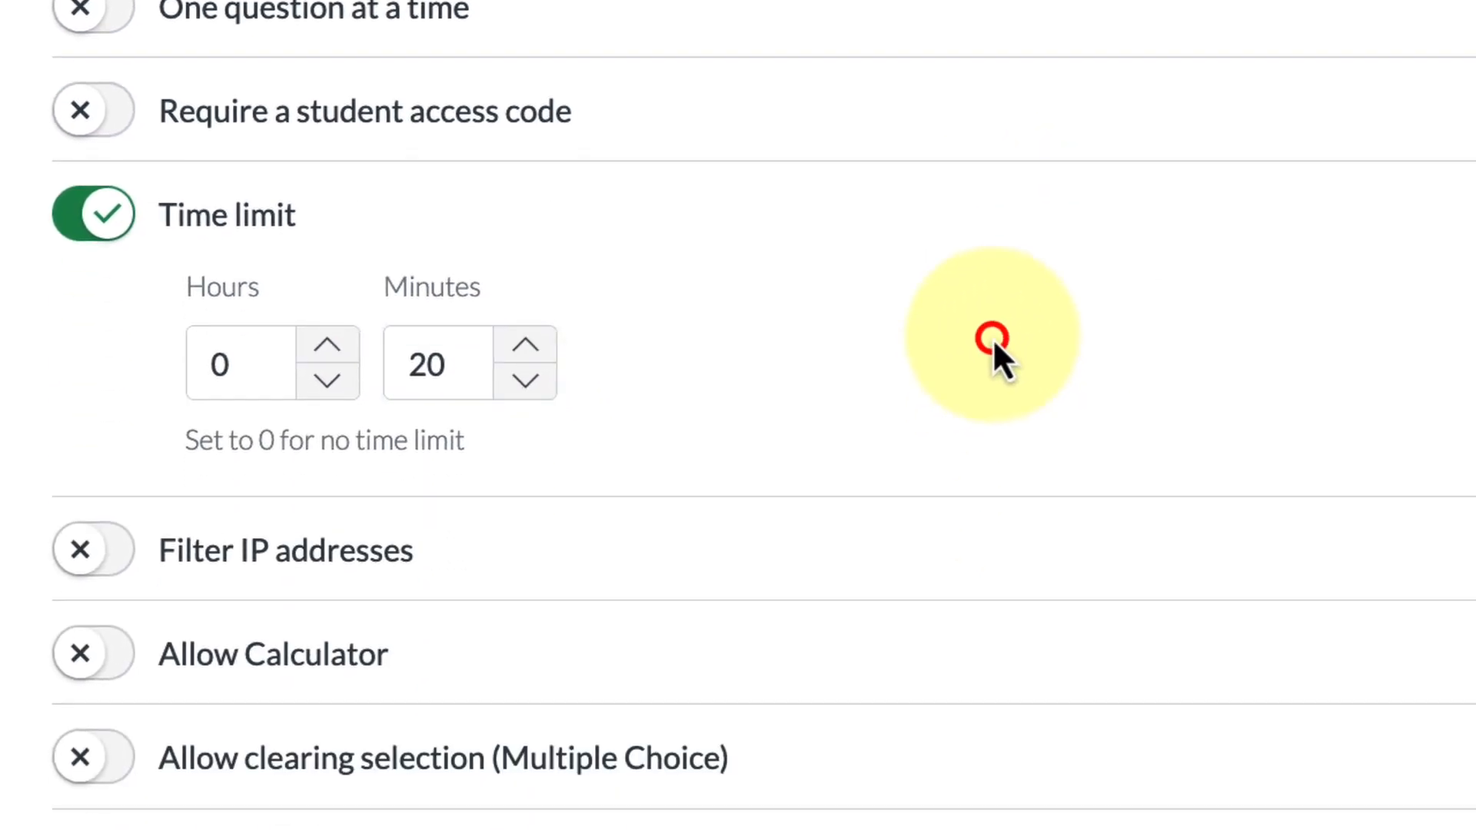
scroll(998, 163, "up", 1)
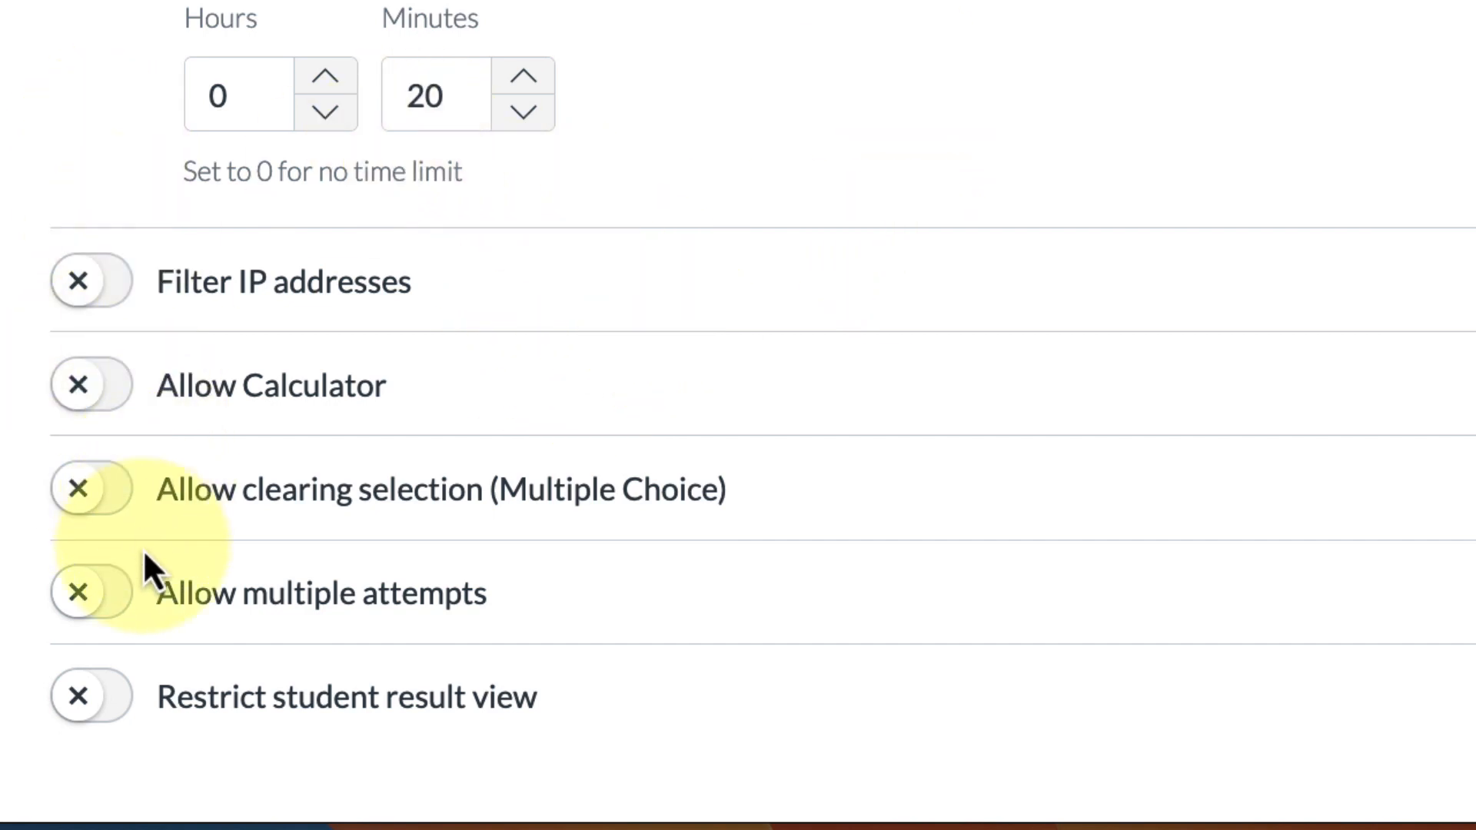
Step: Allow clearing multiple-choice selections and allow multiple attempts, limited to 2
left_click(92, 504)
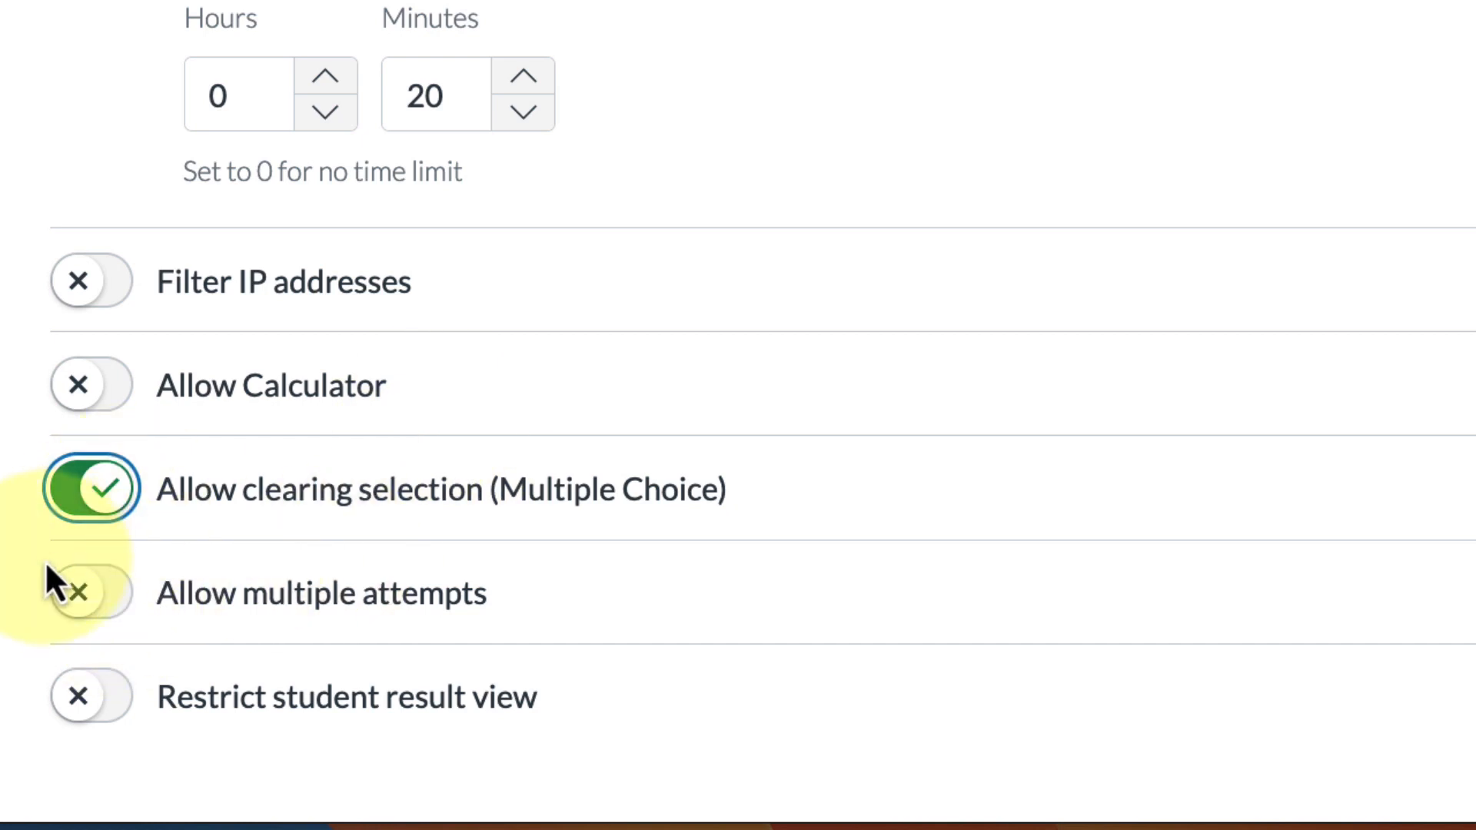
left_click(83, 603)
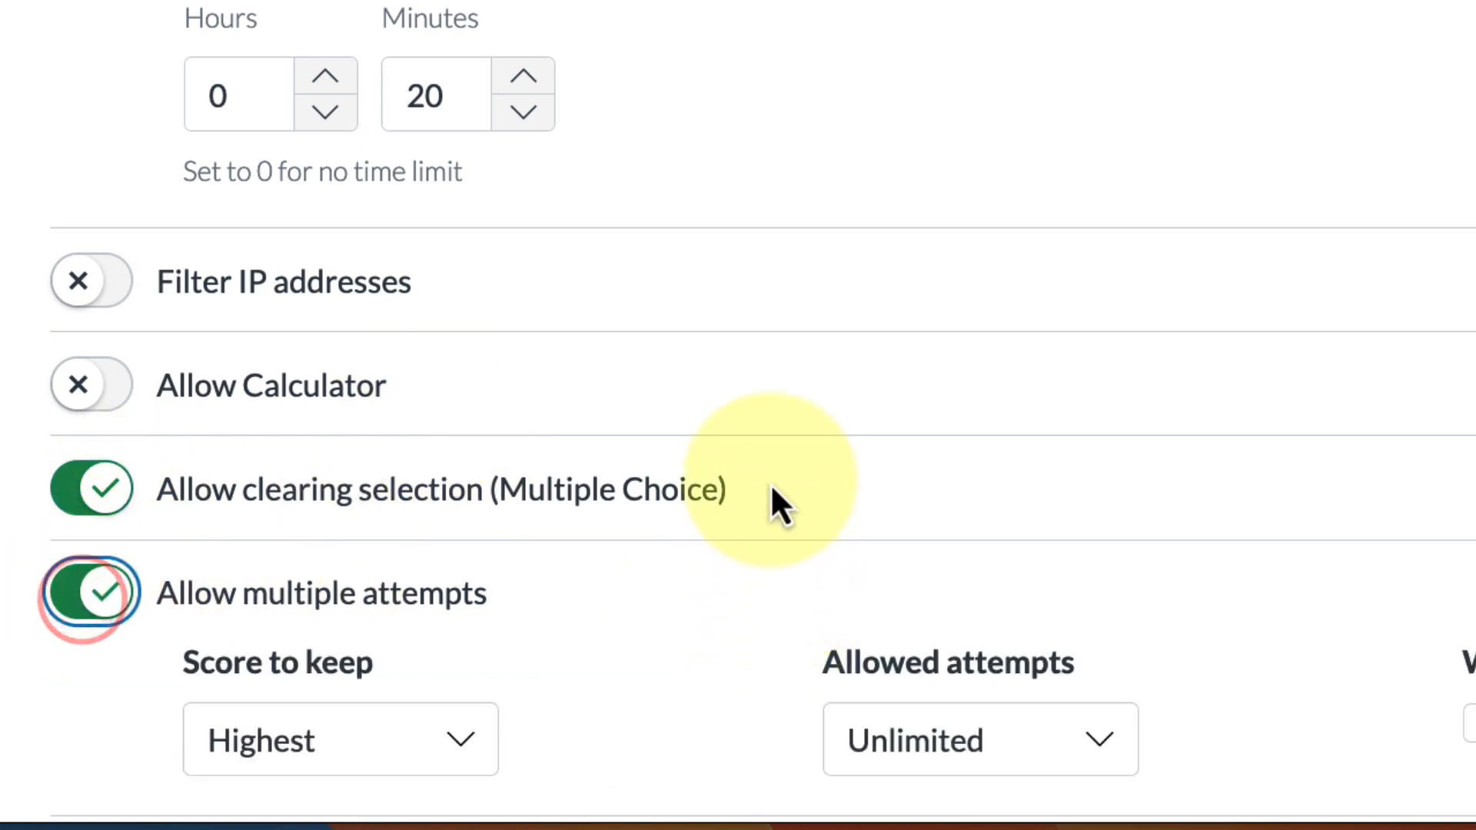
scroll(771, 484, "down", 2)
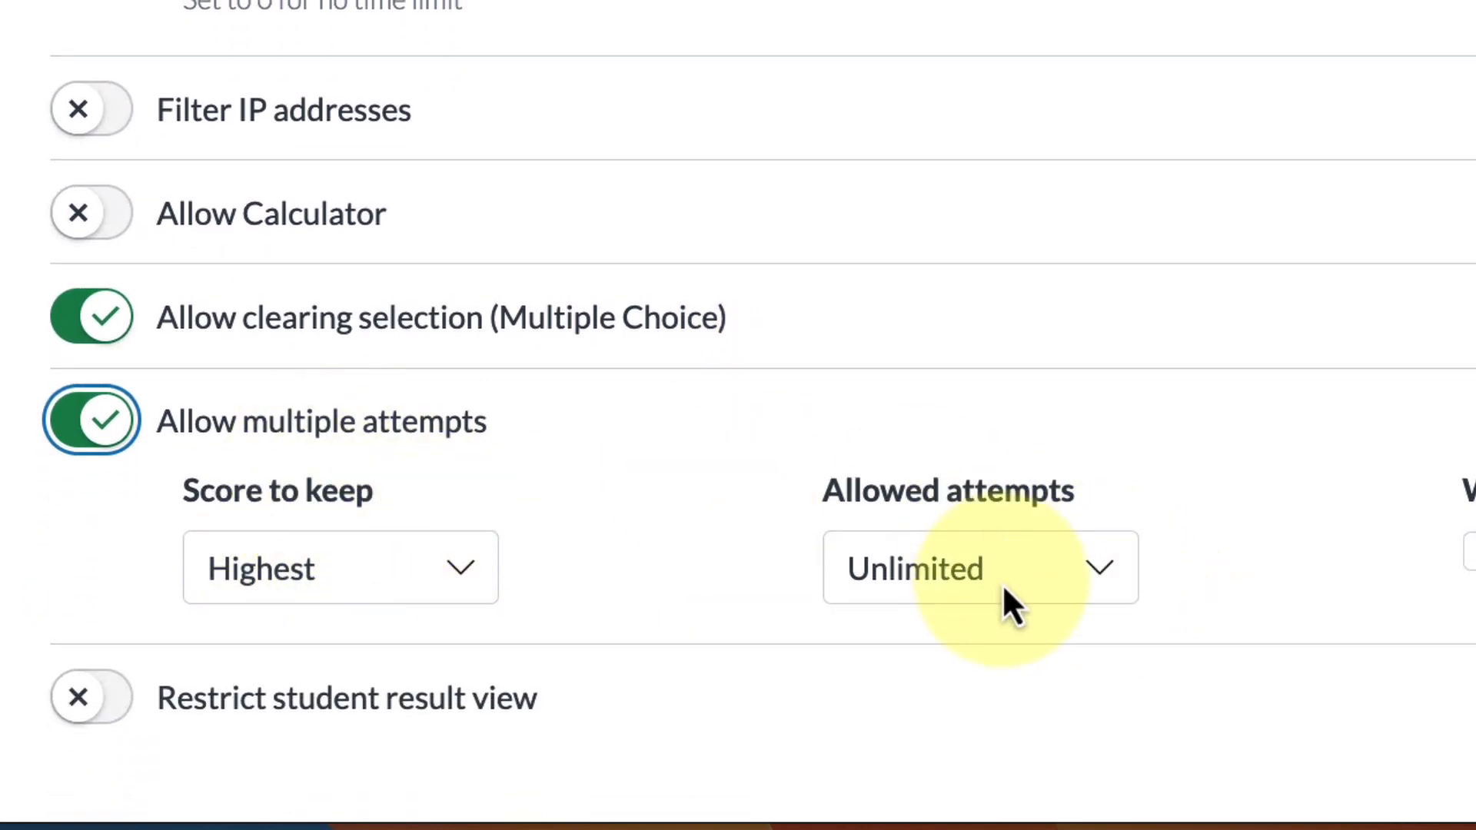
left_click(1104, 571)
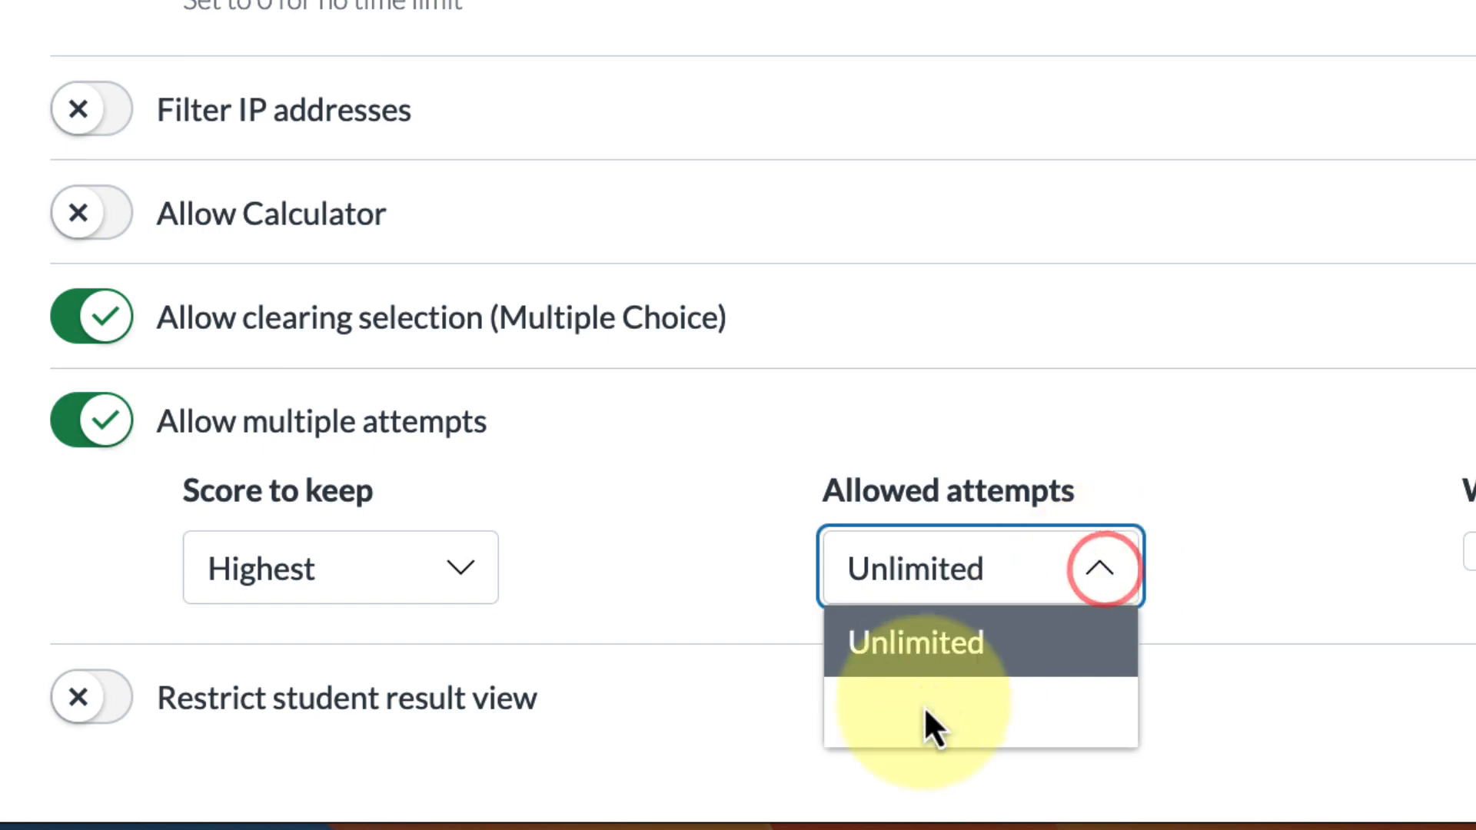
left_click(915, 724)
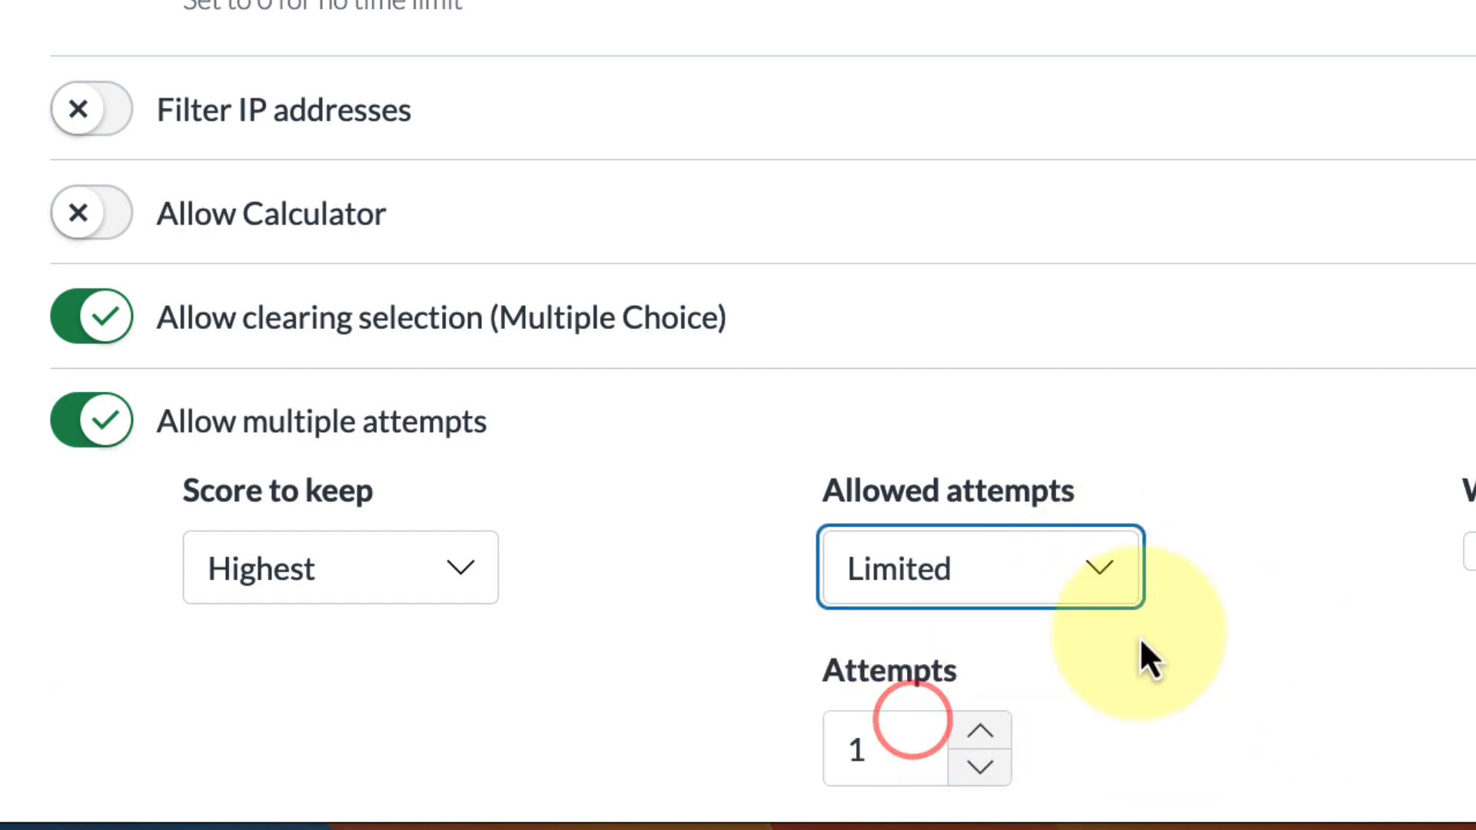
scroll(1135, 641, "down", 1)
left_click(983, 646)
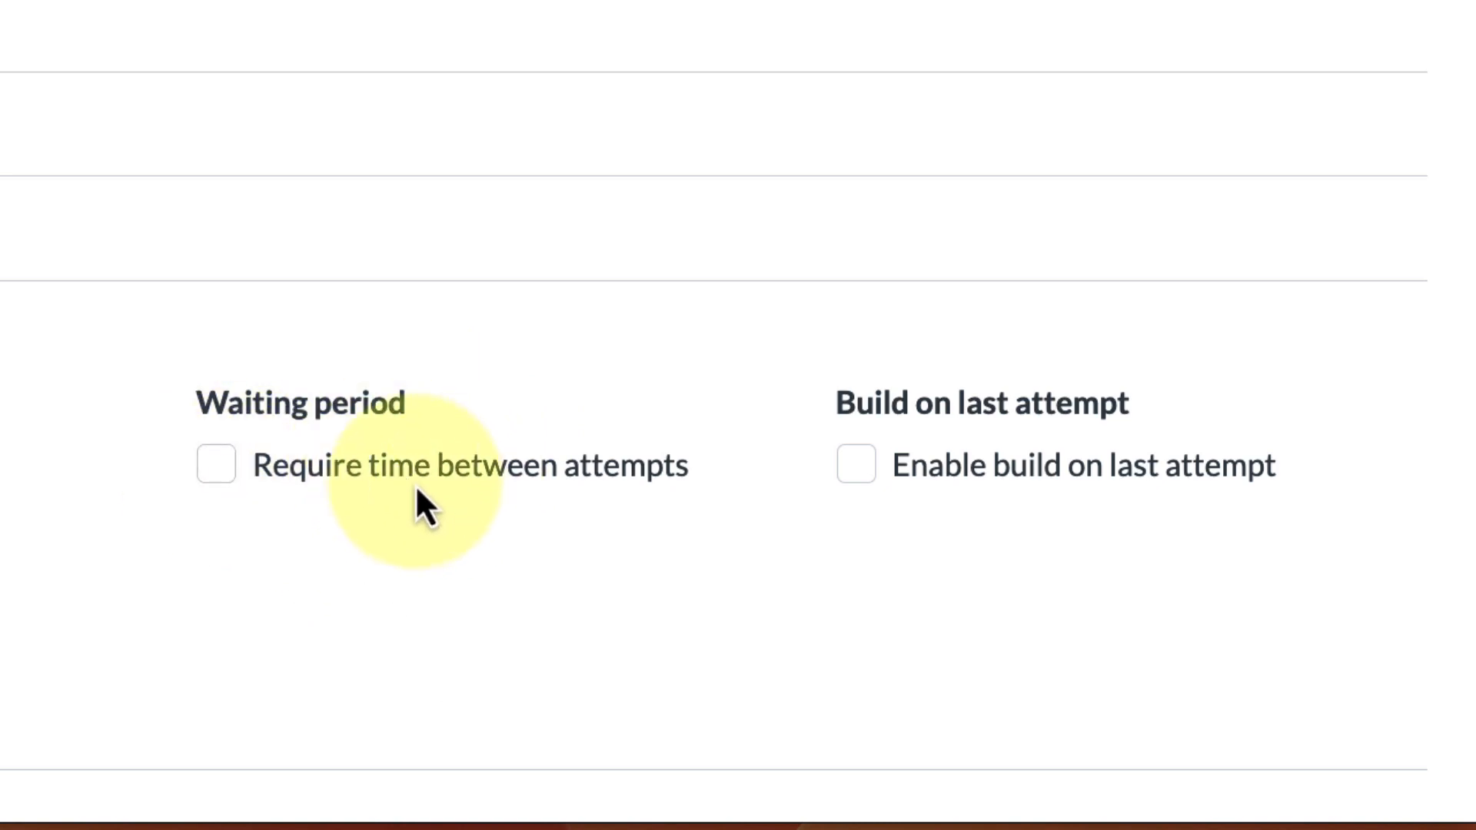
Step: Require a waiting period of 1 hour between attempts and enable build on last attempt
left_click(208, 479)
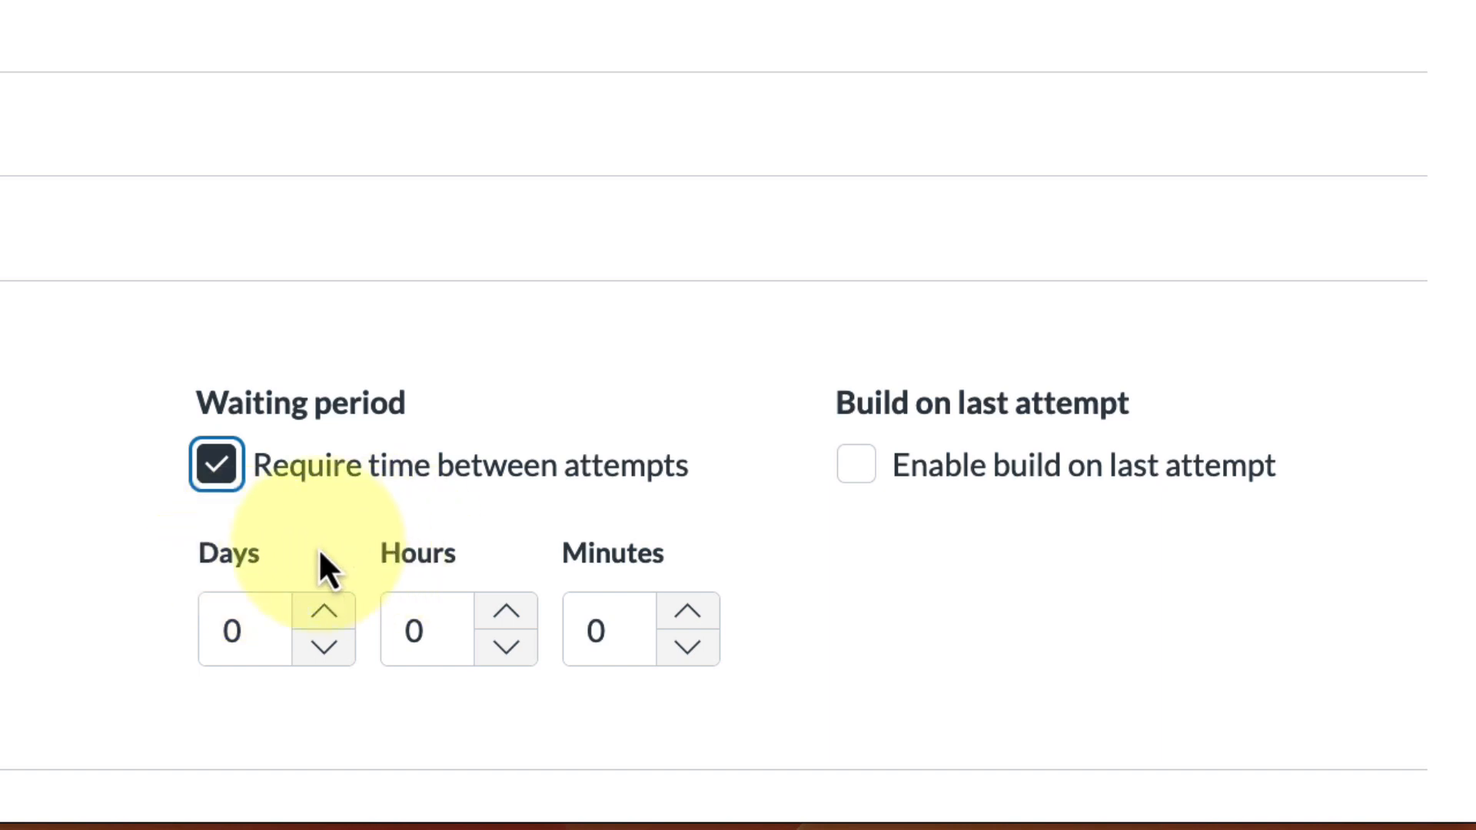
left_click(500, 620)
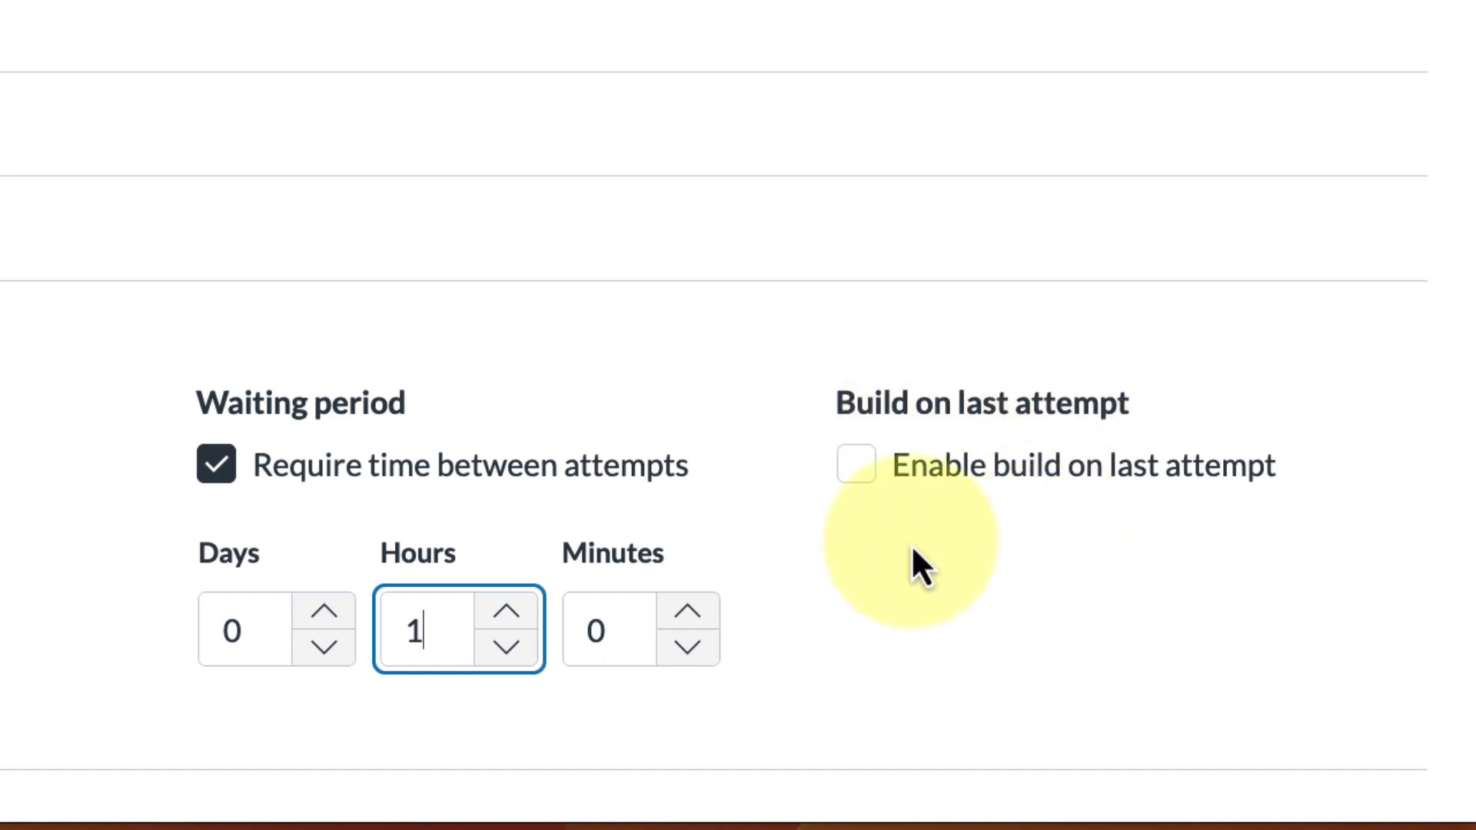
left_click(858, 467)
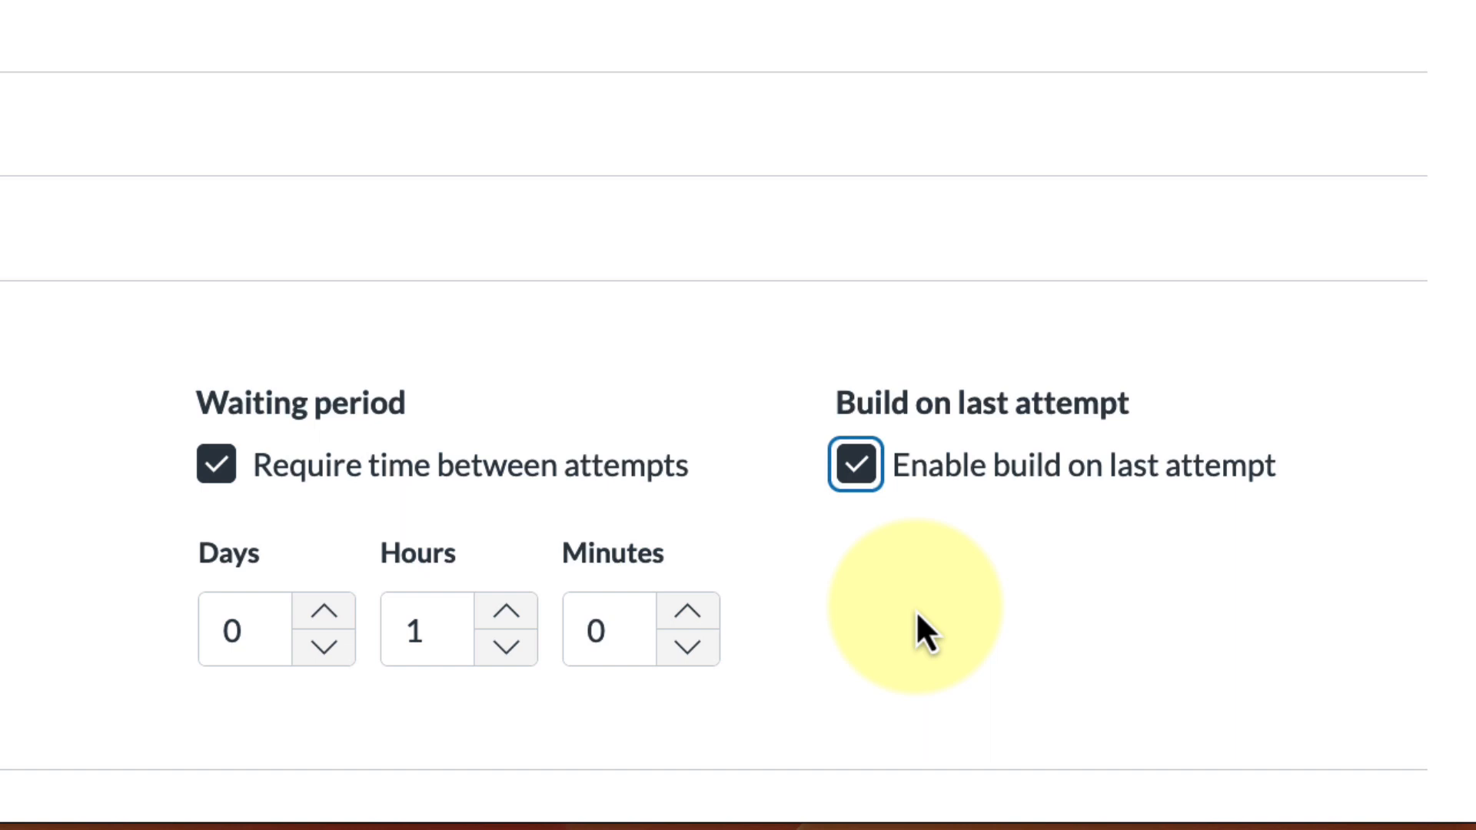
scroll(924, 601, "down", 2)
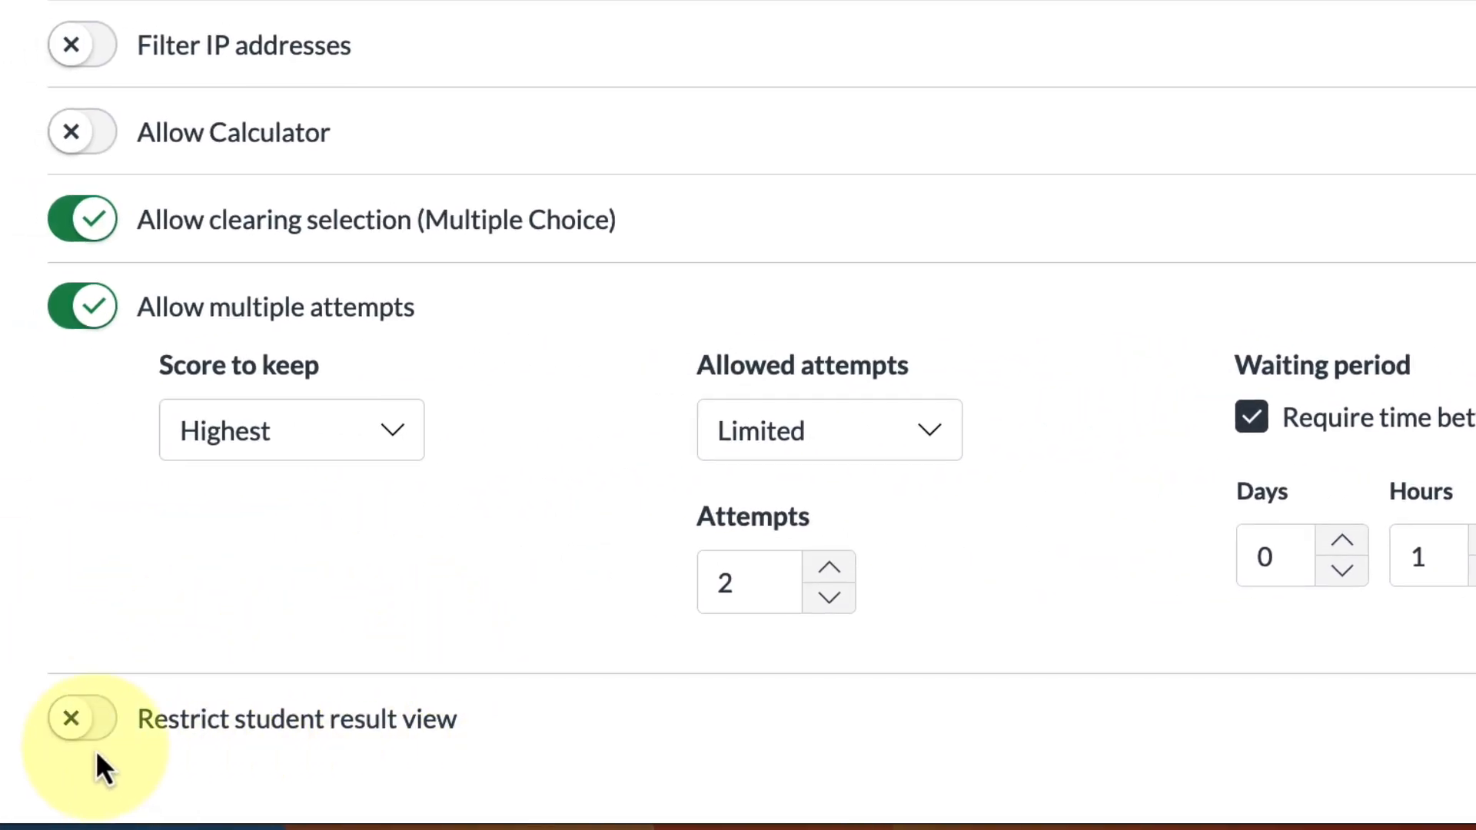
Step: Restrict the student result view and allow students to see only the points awarded, overall and per question
left_click(63, 723)
scroll(326, 716, "down", 3)
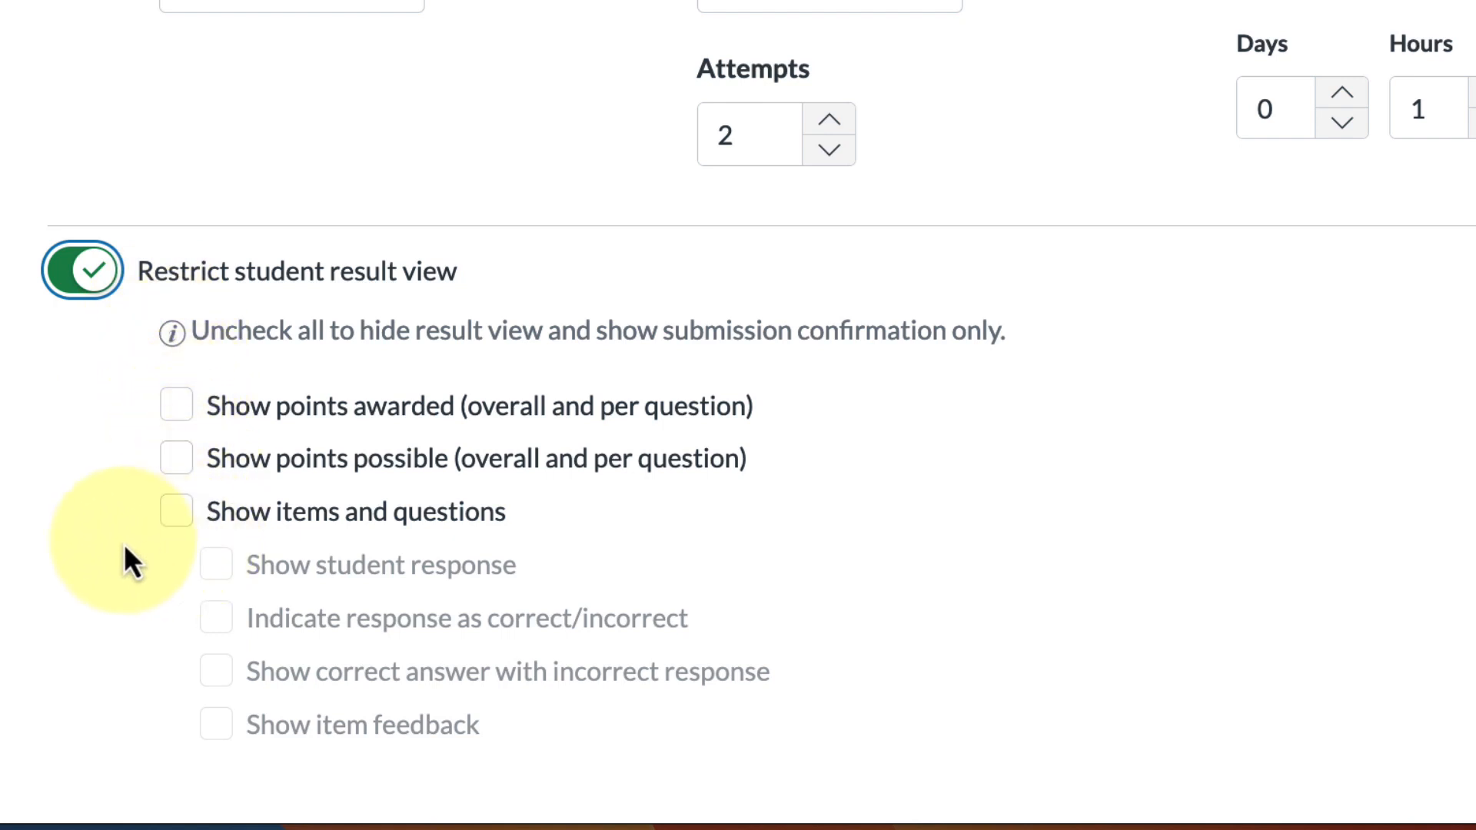
left_click(180, 405)
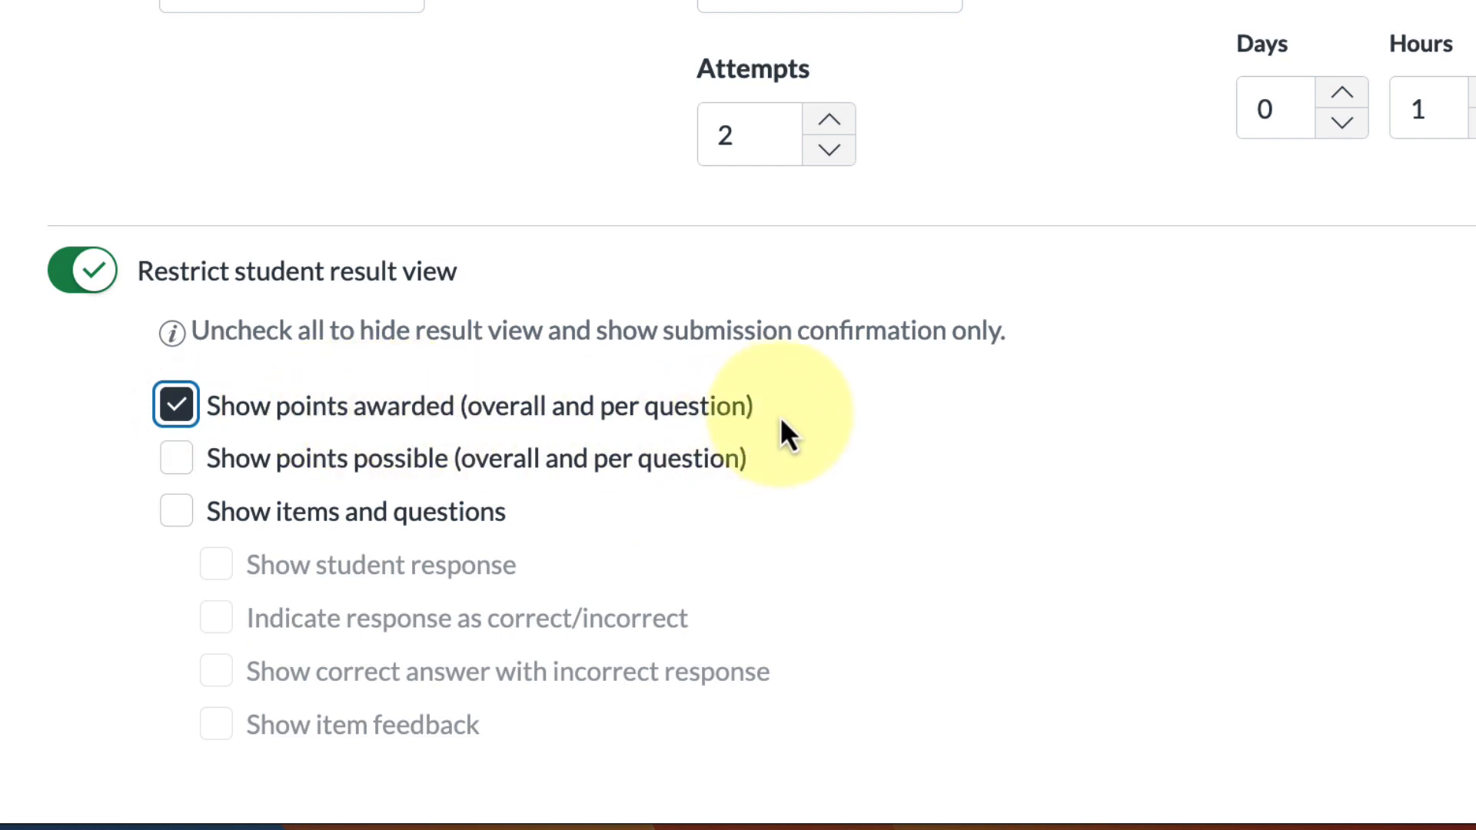
scroll(782, 417, "down", 1)
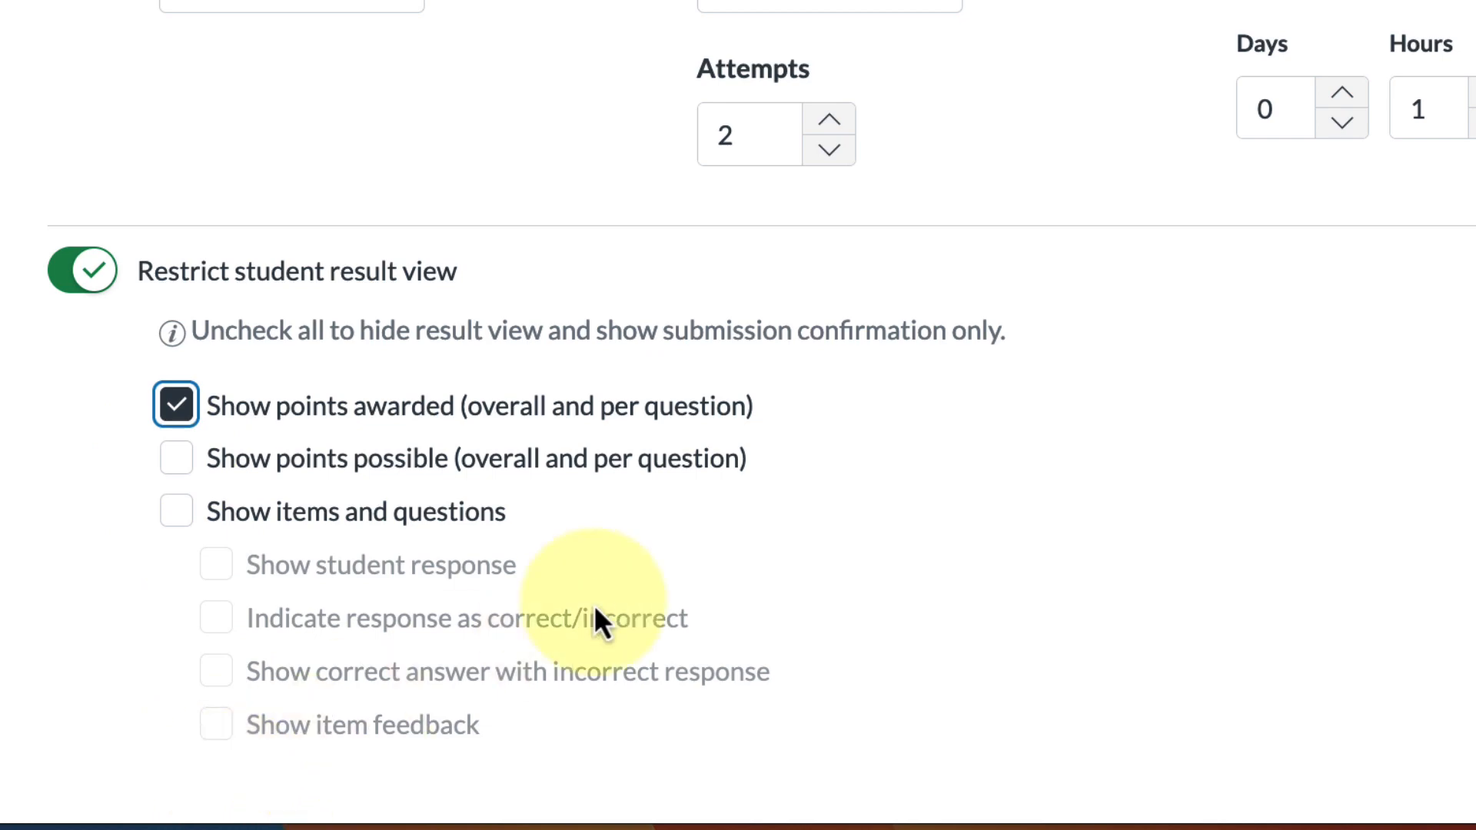
Step: Return to the course's quiz list, open Chapter 2 Quiz New for editing, and go back into its Build page
scroll(1056, 418, "up", 10)
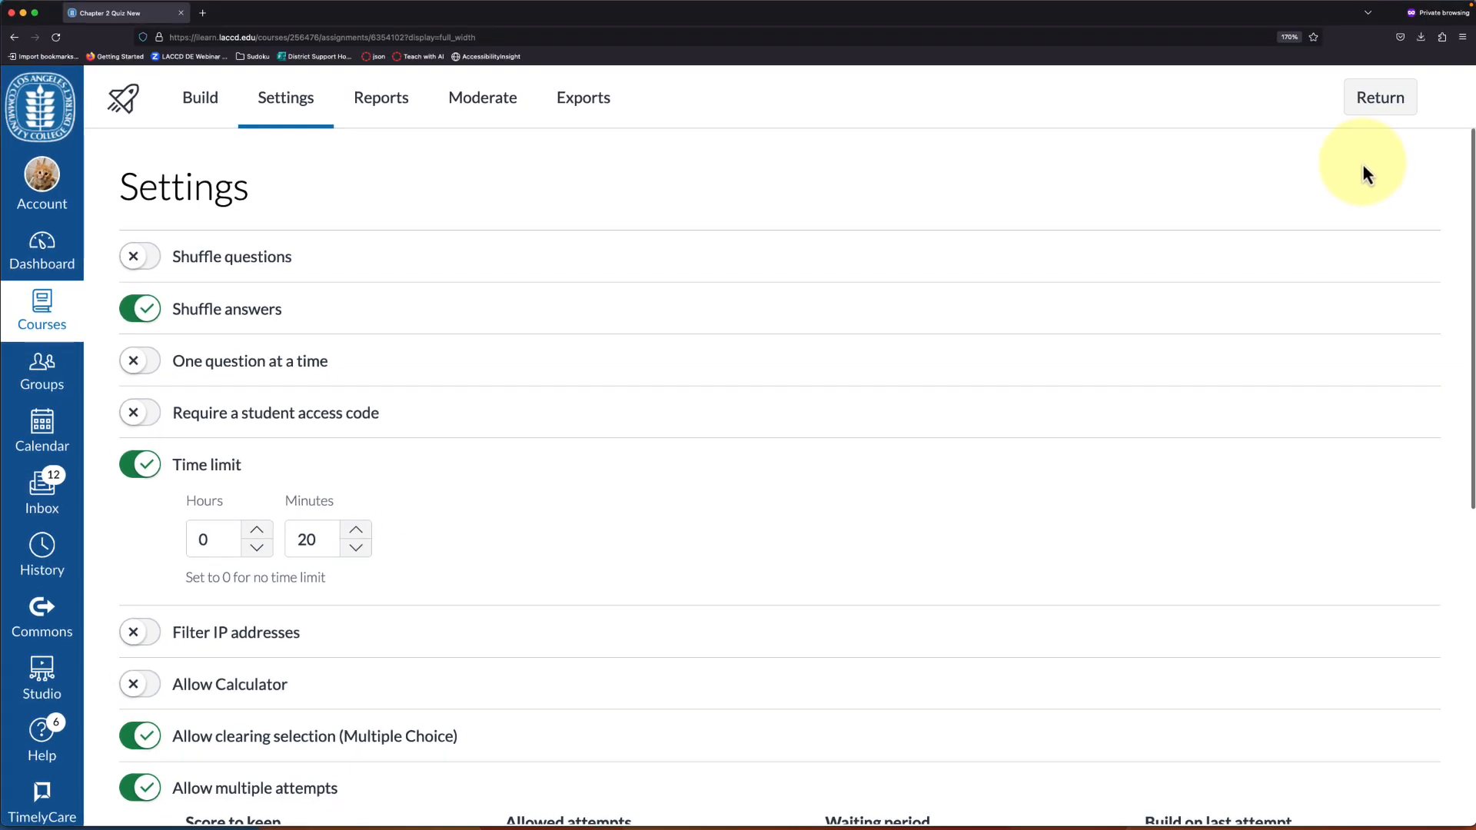
left_click(1395, 100)
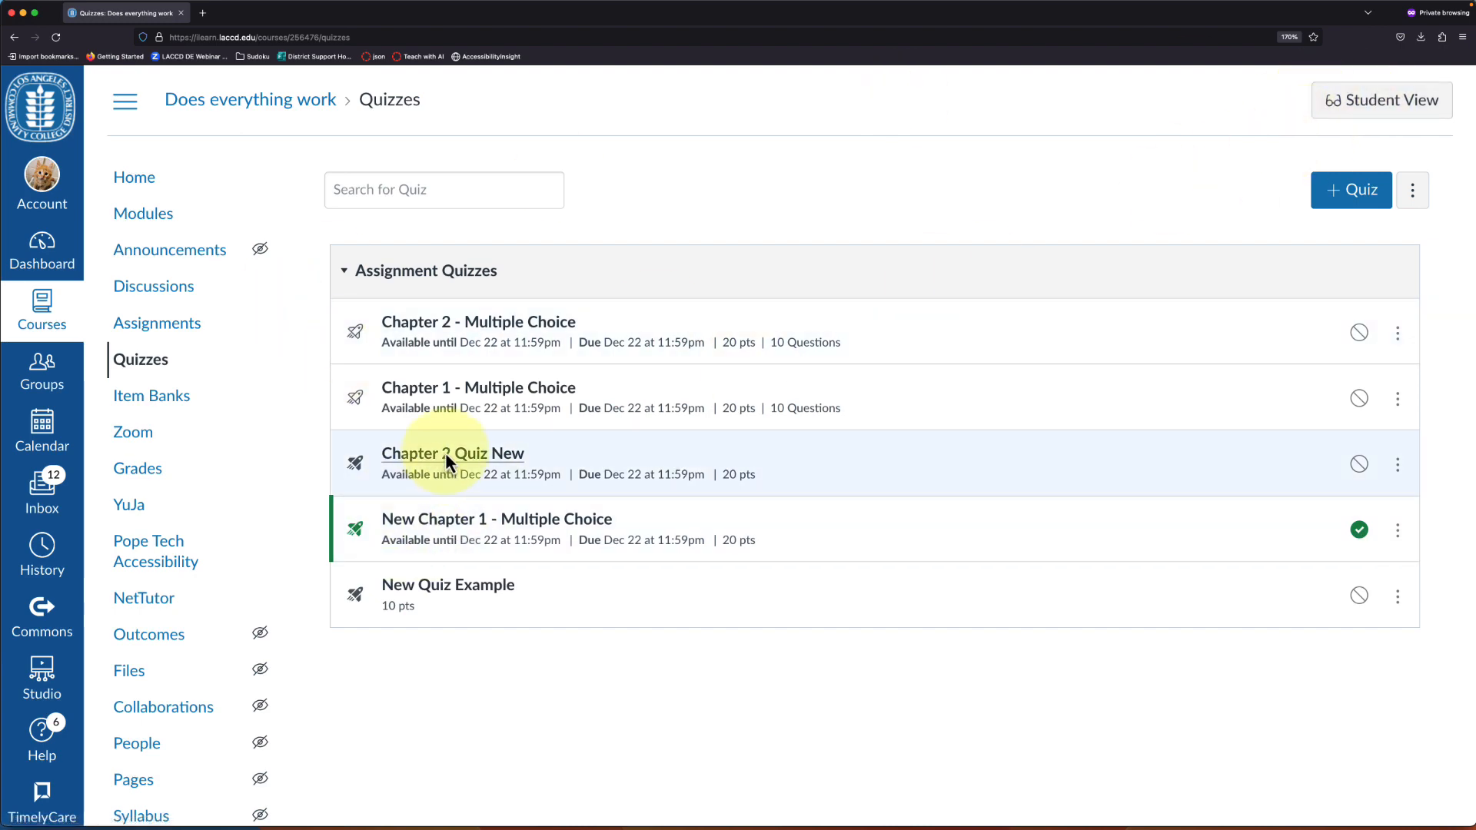
left_click(446, 453)
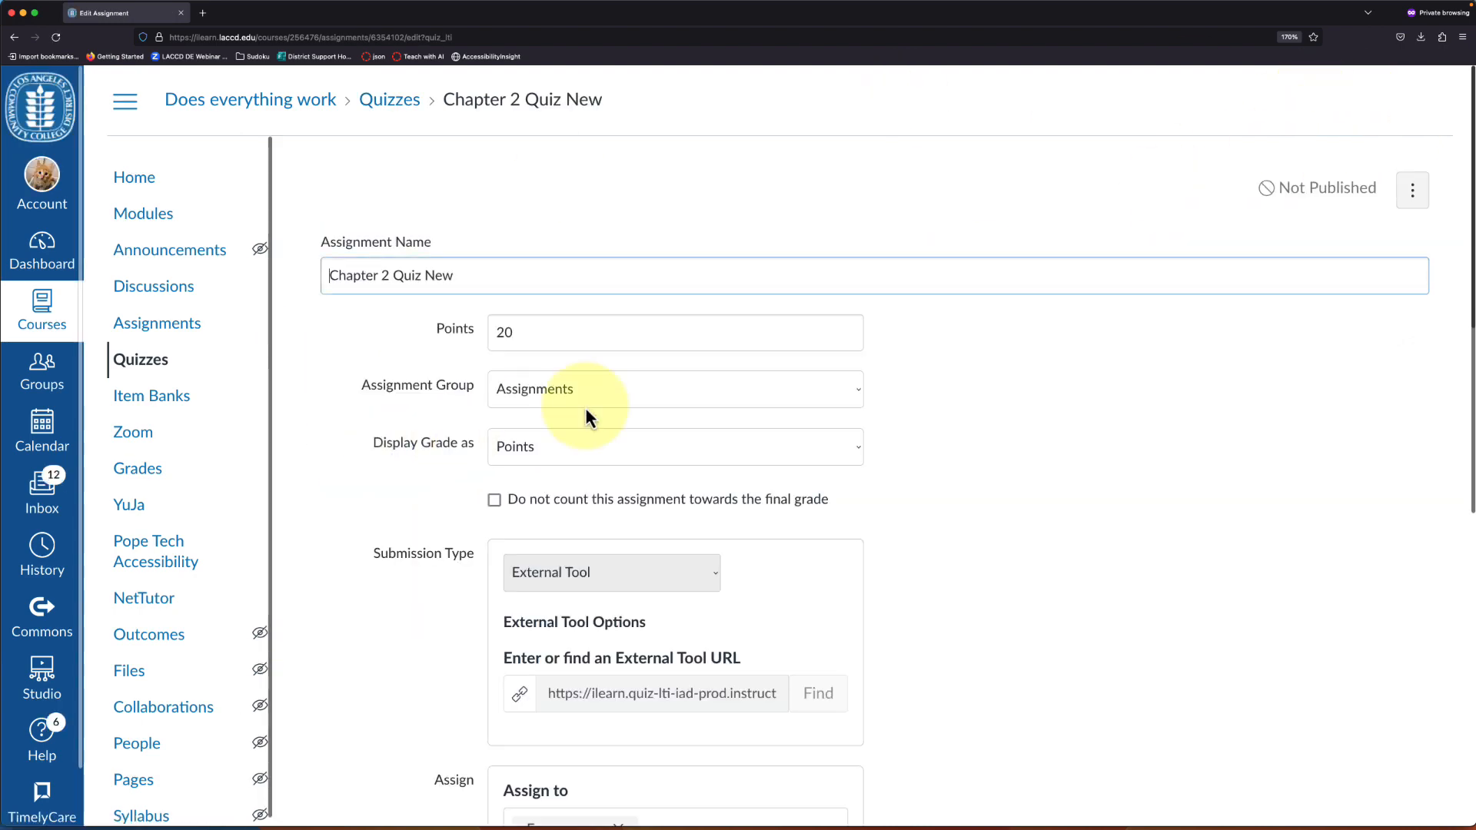
scroll(1257, 430, "down", 6)
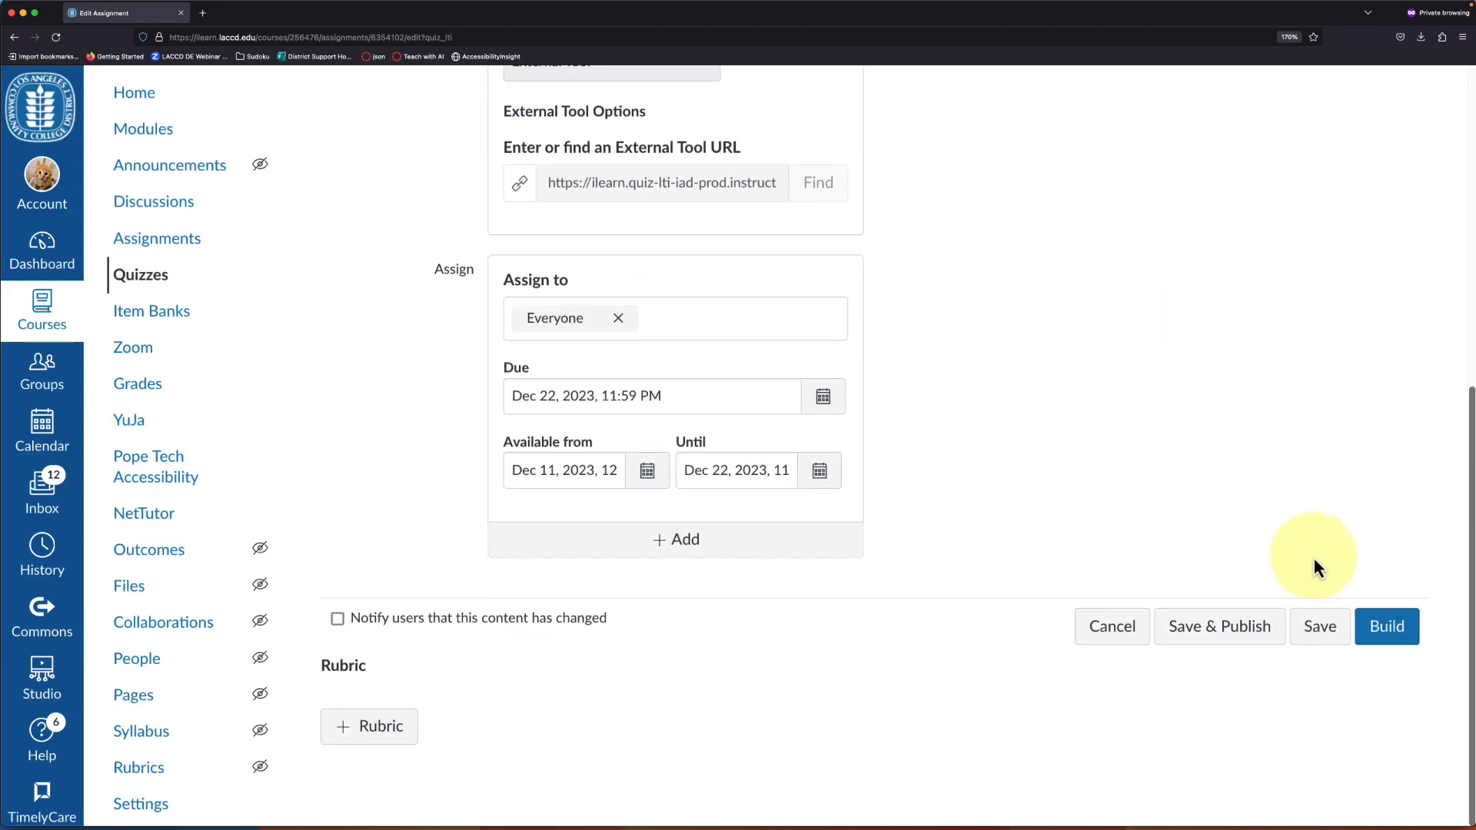
left_click(1396, 643)
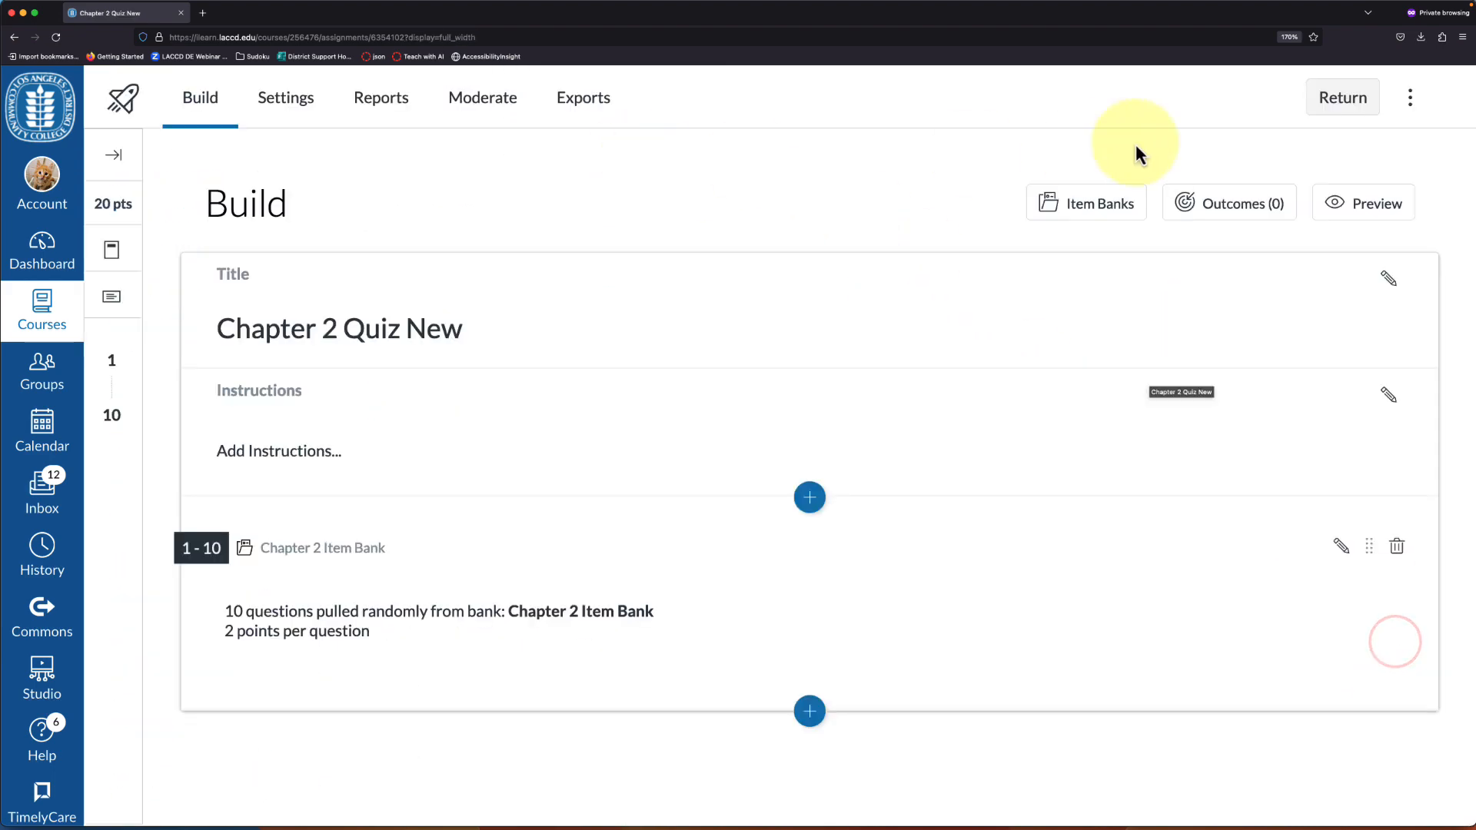